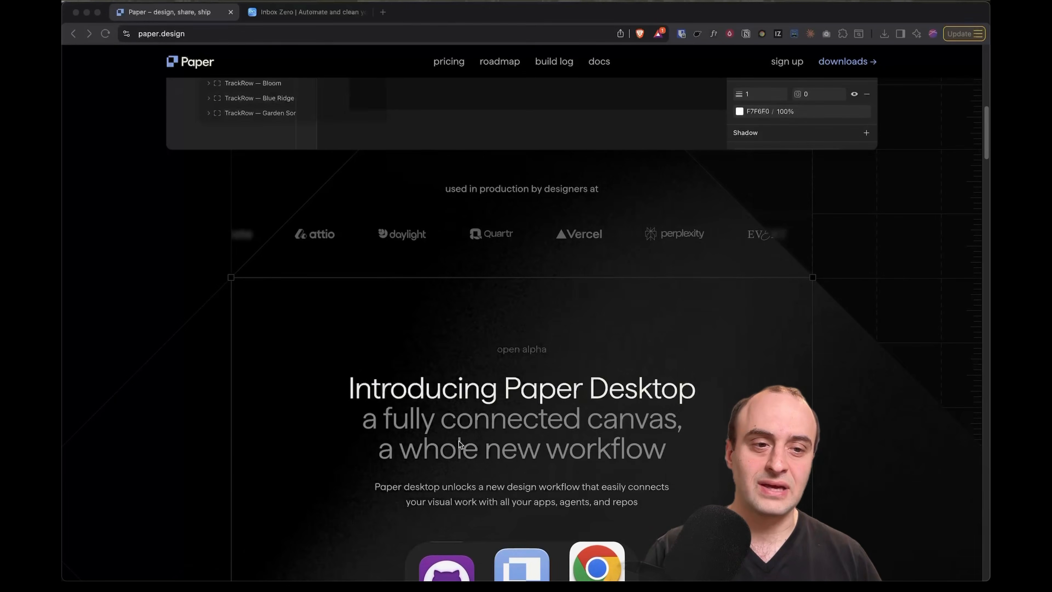
scroll(460, 445, down, 3)
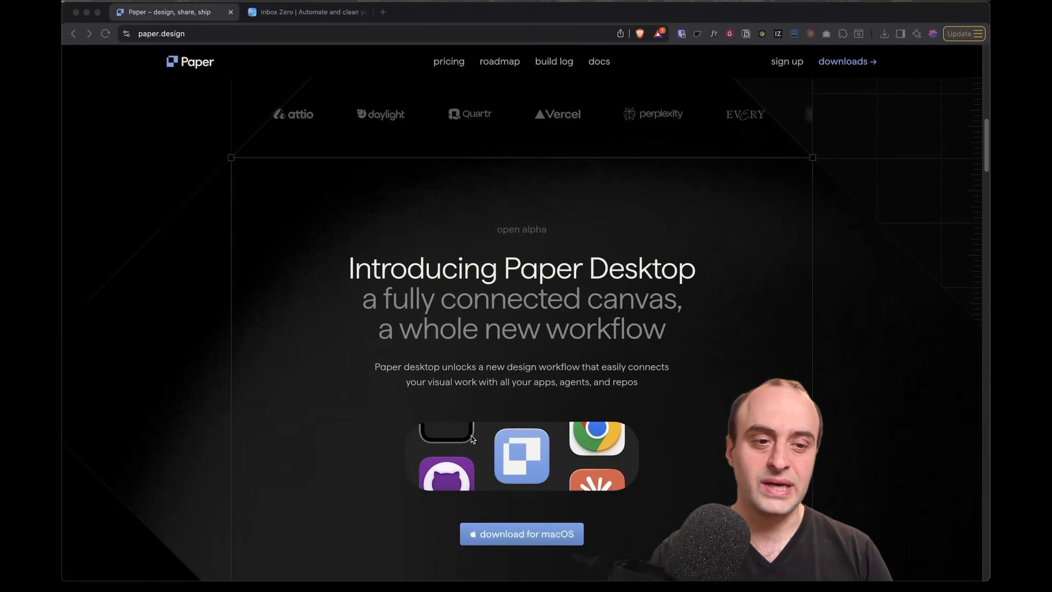
Scroll the paper.design homepage down to the Introducing Paper Desktop announcement
scroll(627, 319, up, 7)
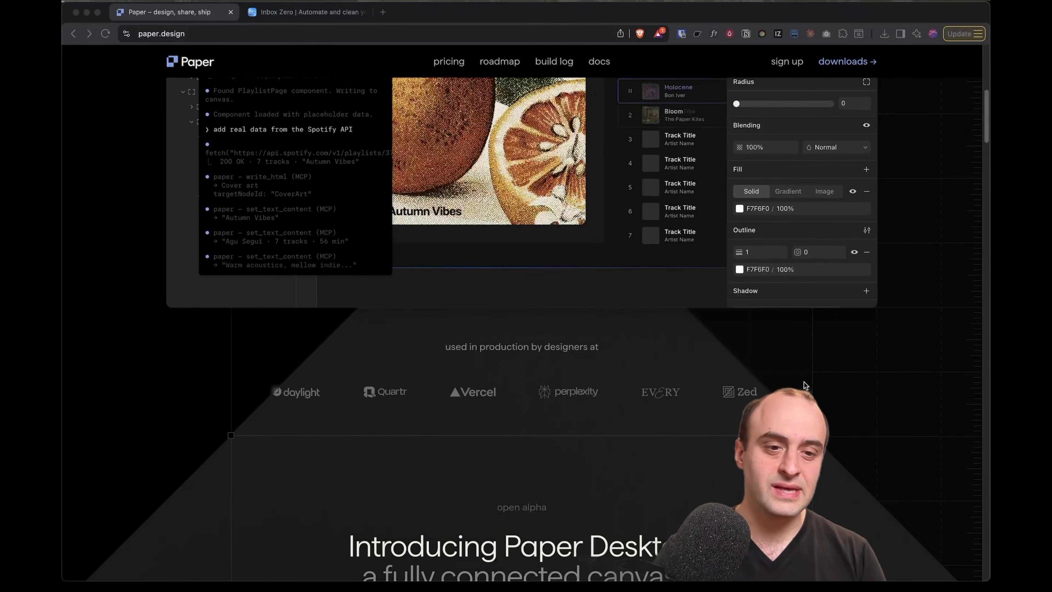
scroll(723, 427, down, 7)
scroll(723, 427, down, 2)
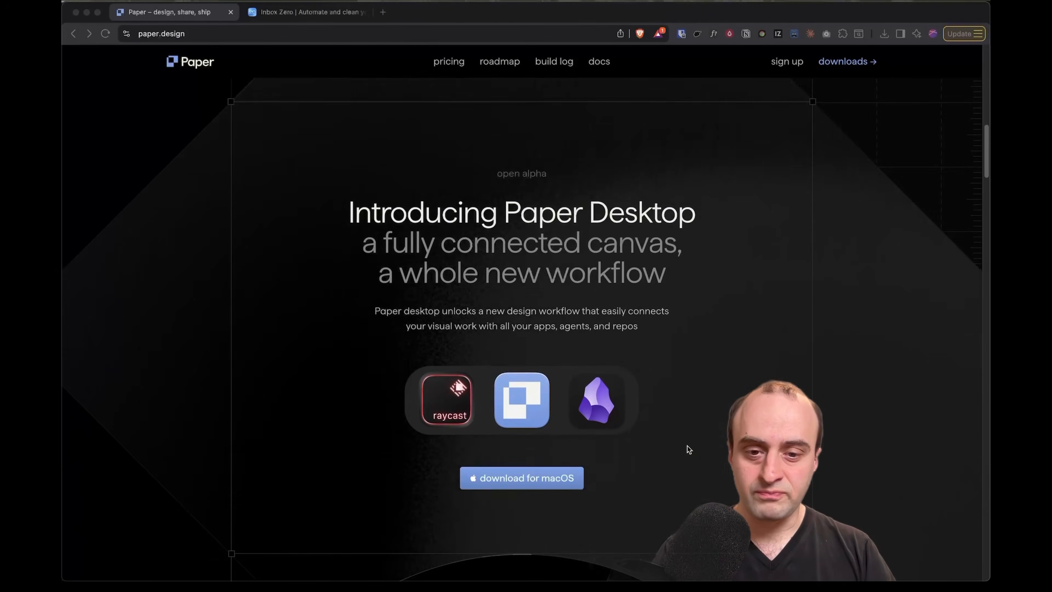
key(super+Tab)
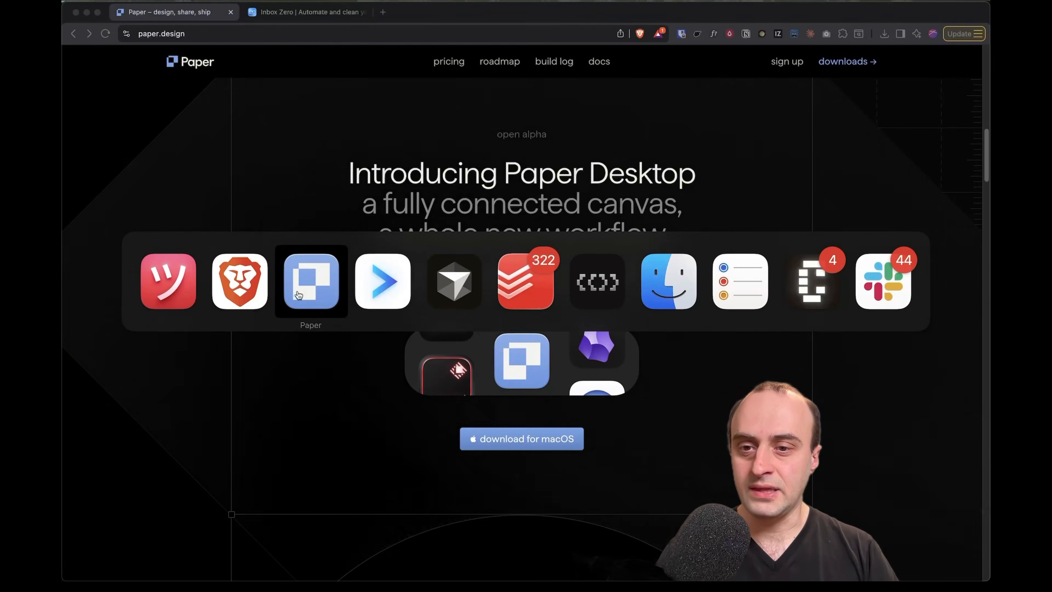
In Paper's Welcome canvas, select the paper.design/docs/mcp link text in the first card
click(312, 282)
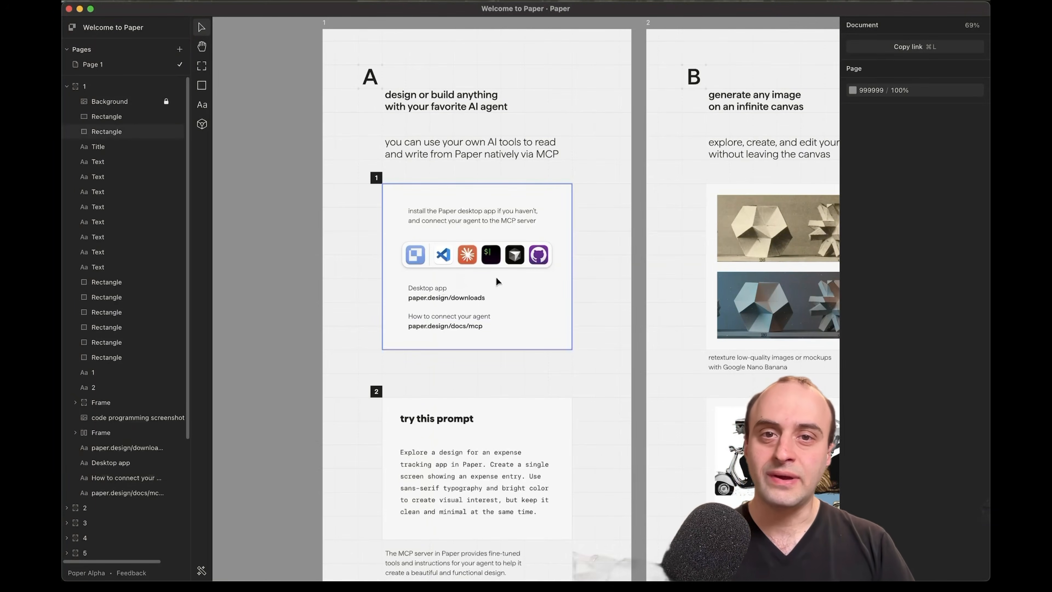
scroll(549, 276, up, 3)
scroll(548, 275, right, 1)
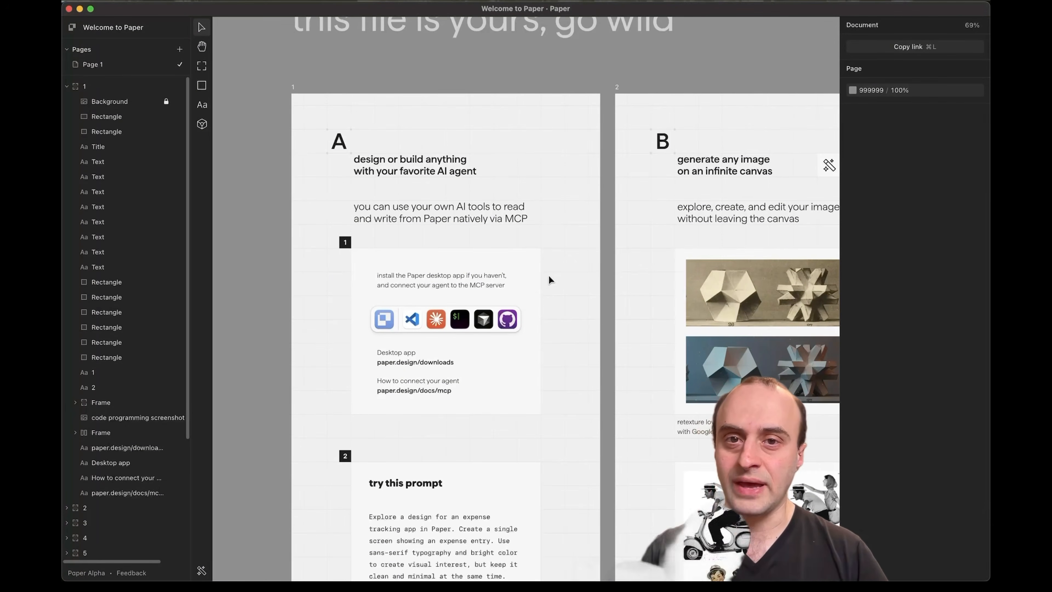
click(409, 362)
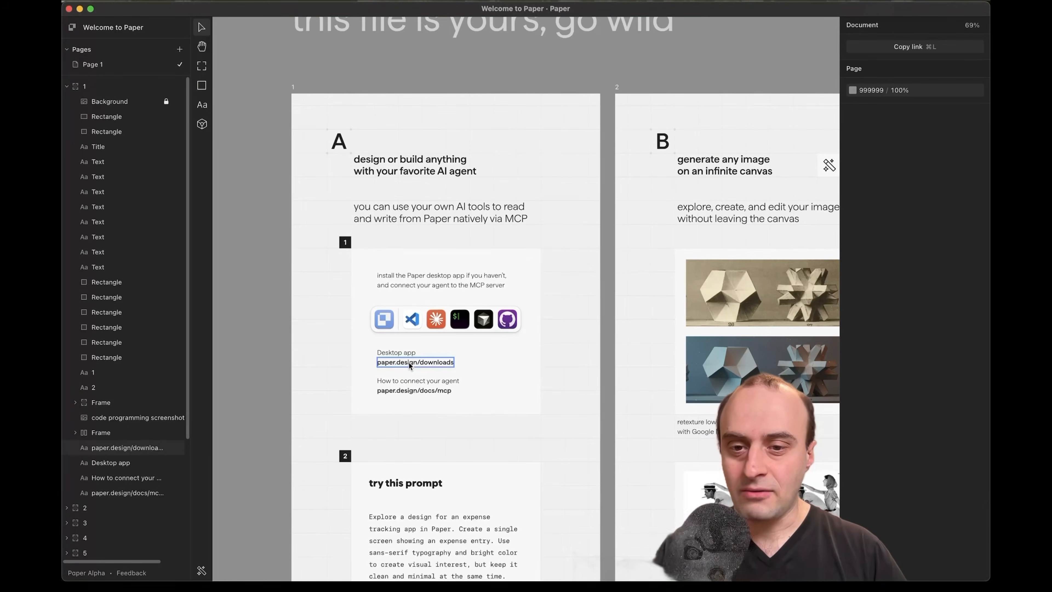
click(429, 367)
double_click(414, 390)
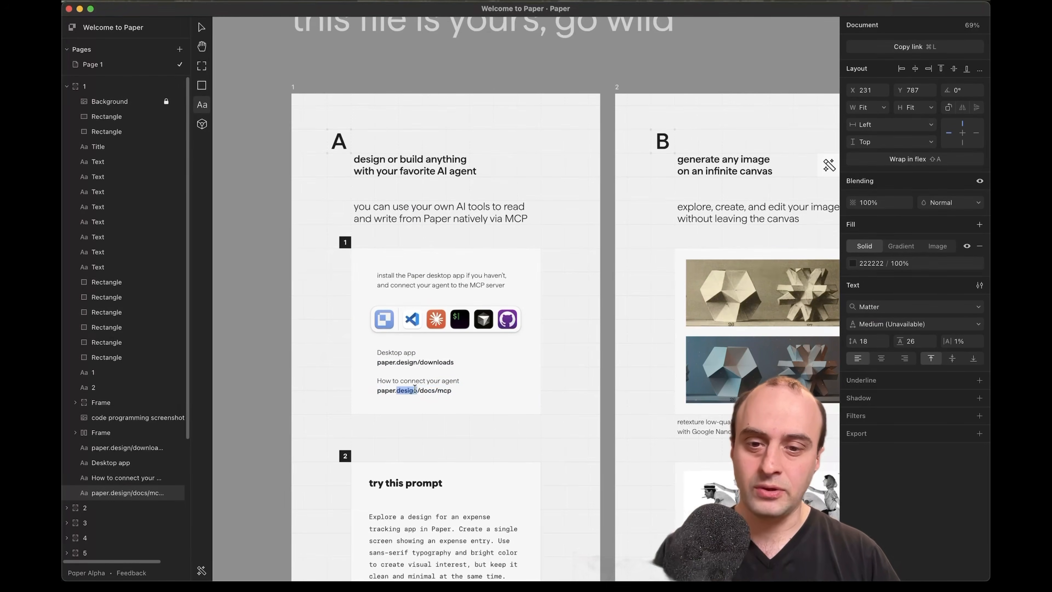
key(super+Tab)
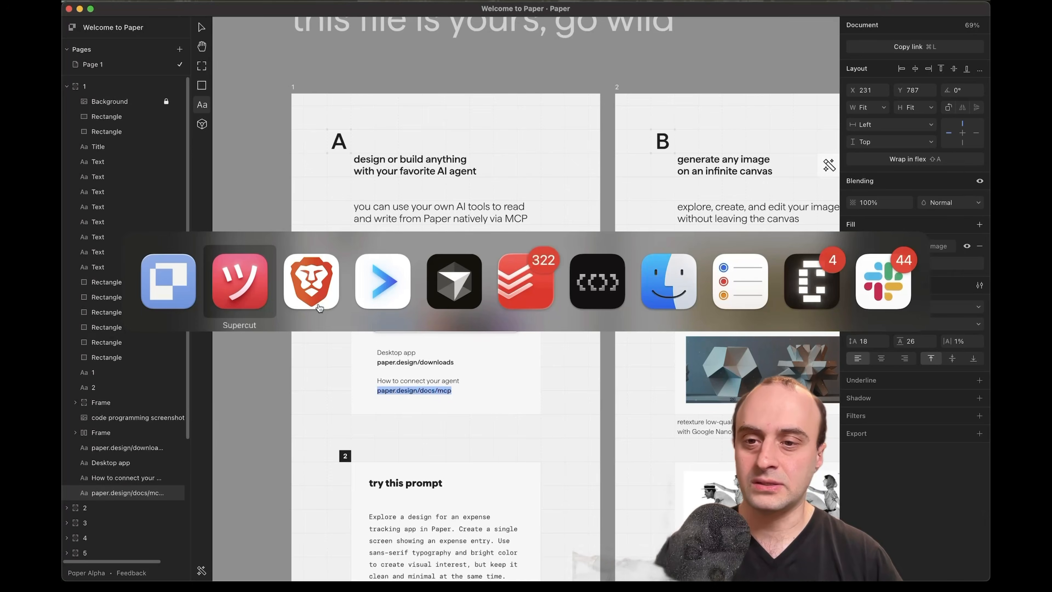
Jump to Connect to Claude Code in the MCP docs and select the claude mcp add command
click(311, 277)
scroll(367, 330, down, 8)
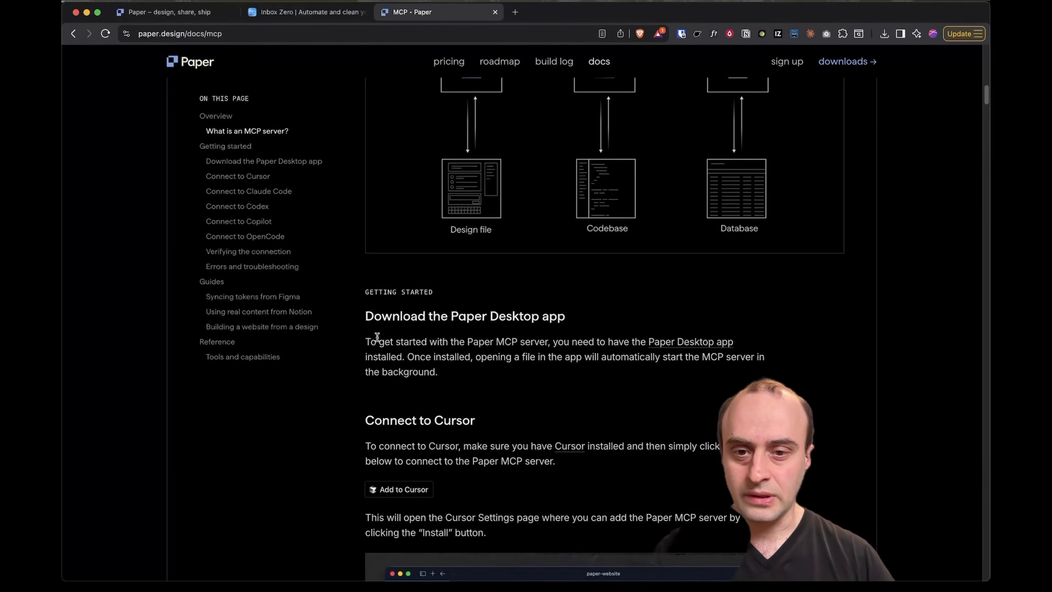
scroll(449, 400, down, 4)
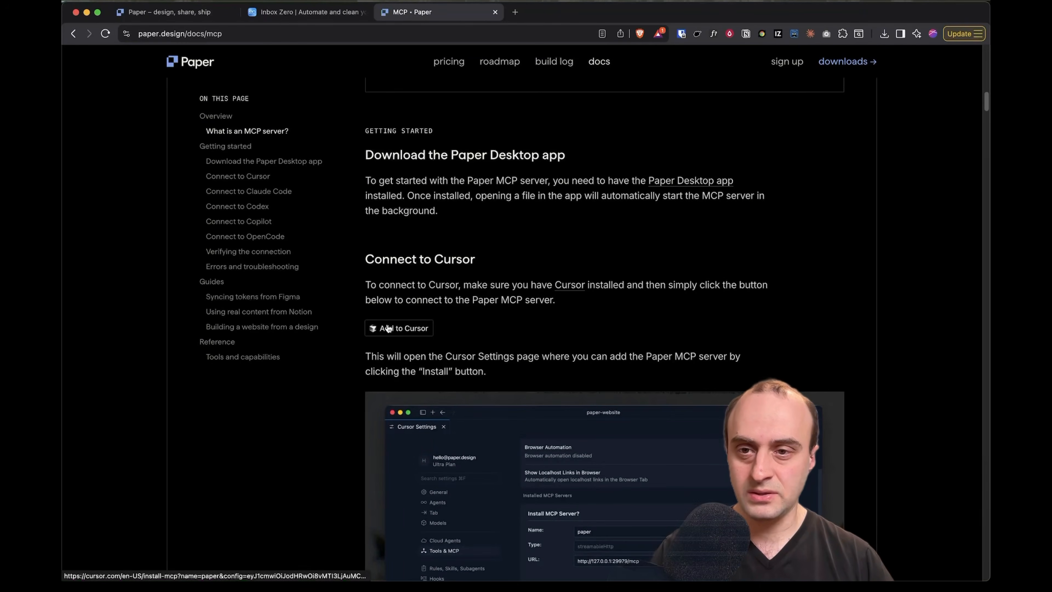
click(260, 191)
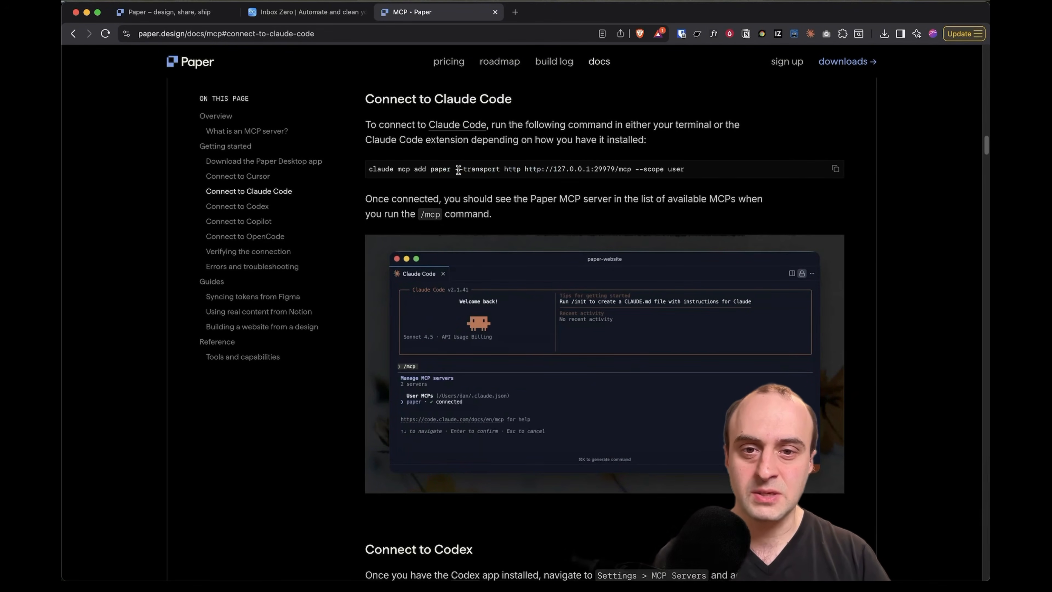
click(627, 168)
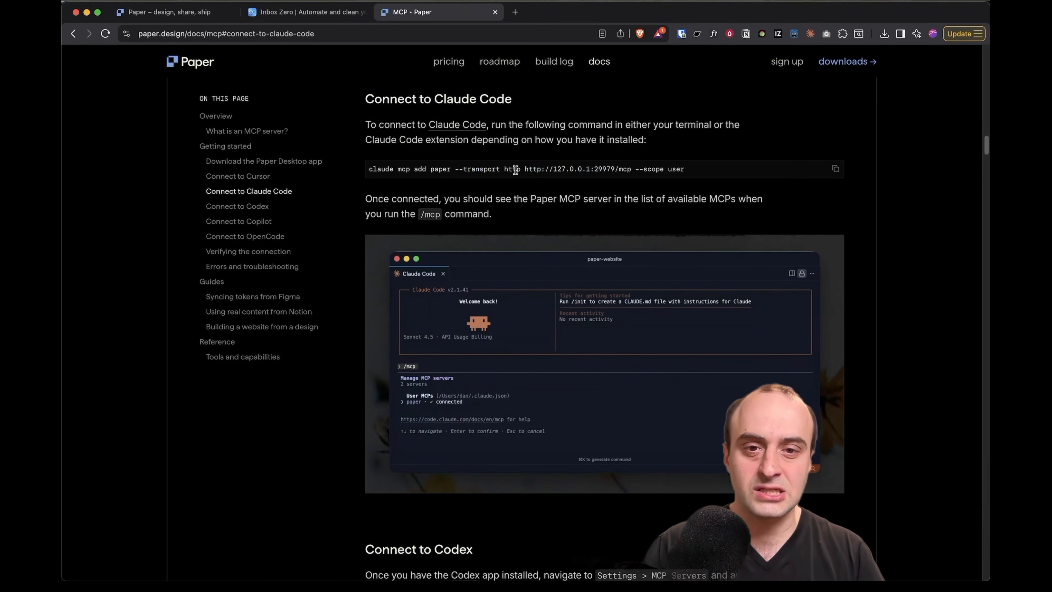
triple_click(626, 169)
key(super+c)
click(613, 169)
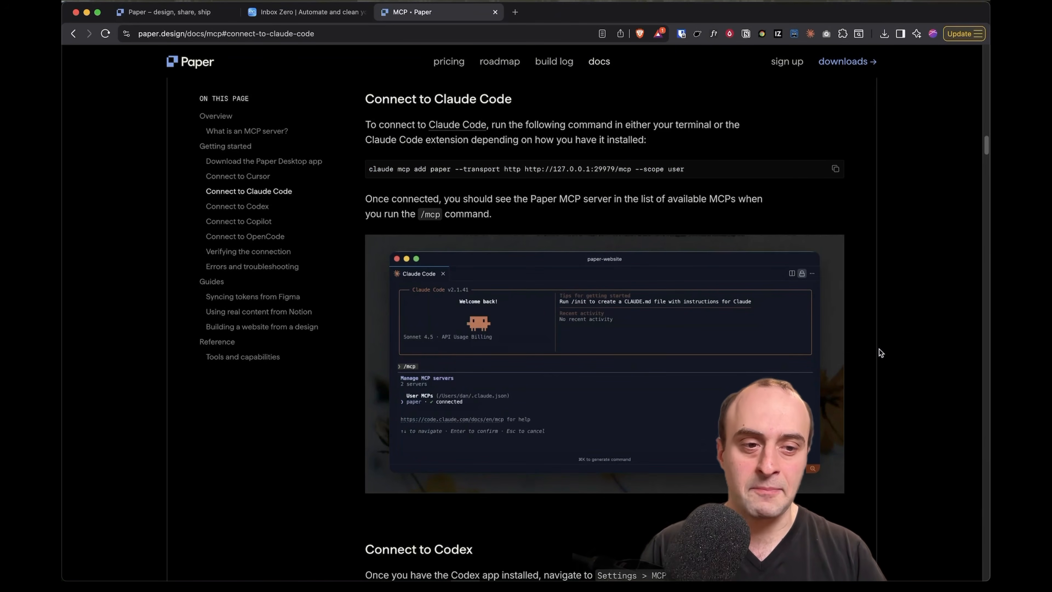
key(super+Tab)
Paste and run the claude mcp add command, then start Claude Code in the panes
key(BackSpace)
key(BackSpace)
key(BackSpace)
key(BackSpace)
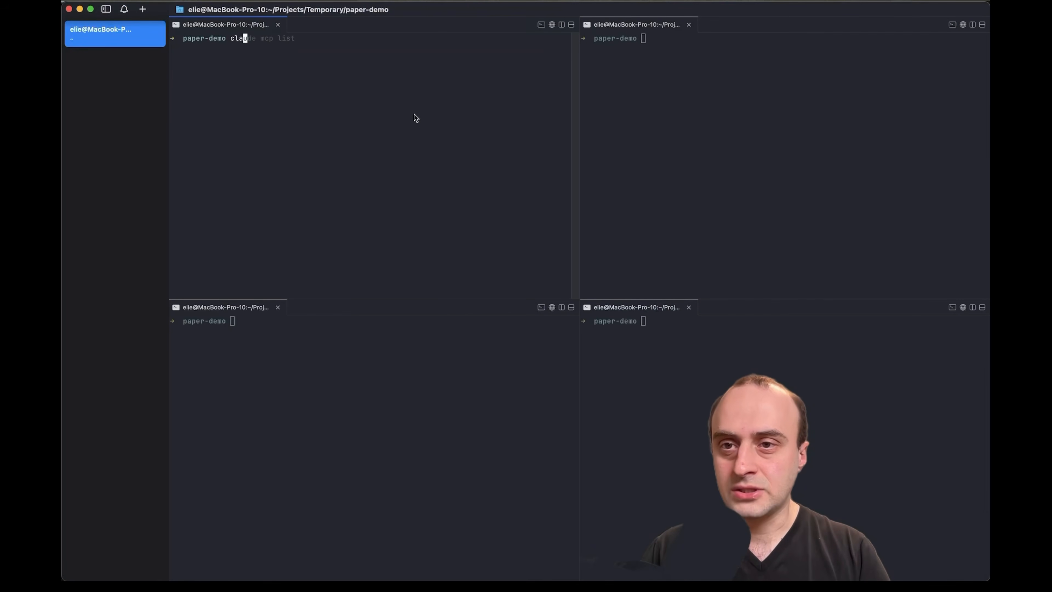
key(BackSpace)
key(BackSpace)
key(BackSpace)
key(super+v)
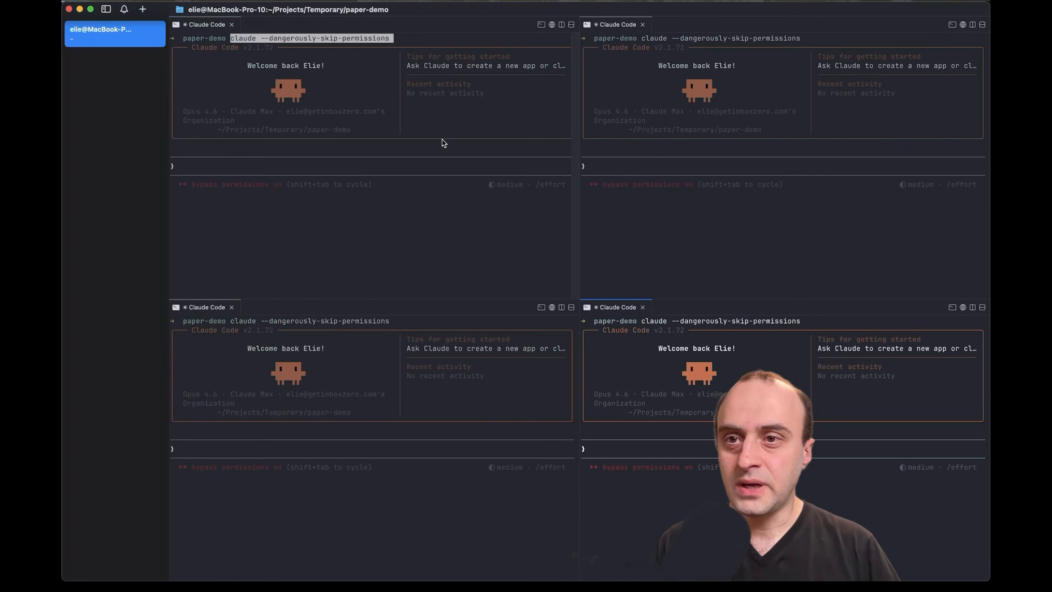
click(443, 139)
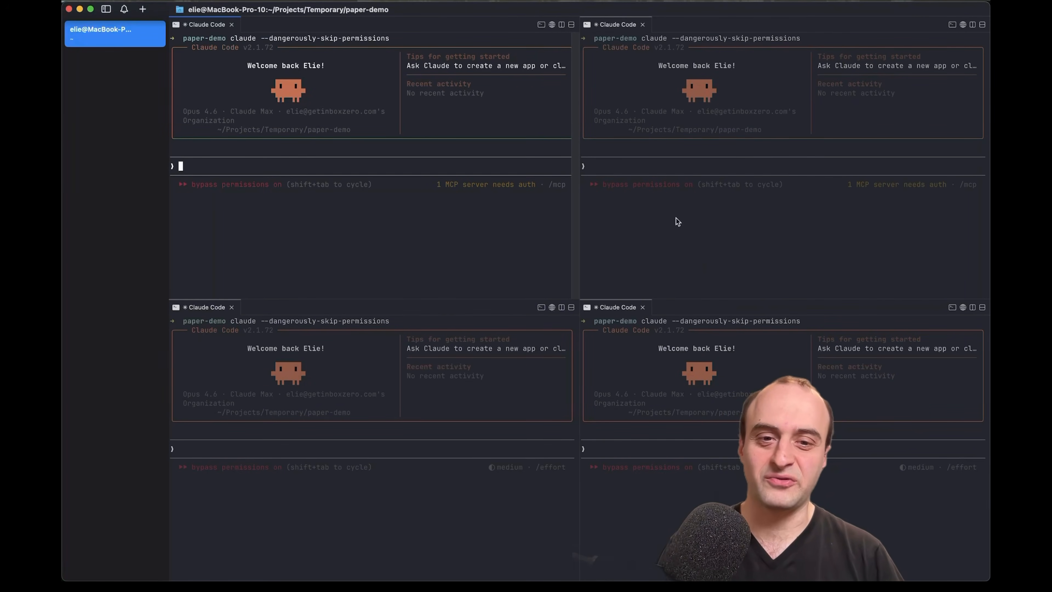
click(649, 403)
click(487, 412)
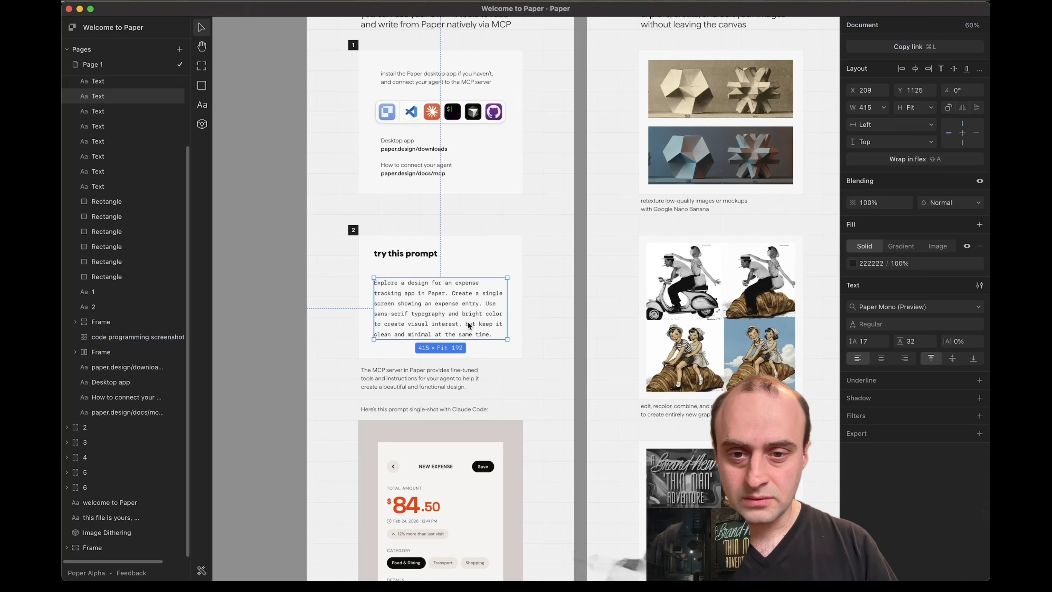
Copy the expense tracking app prompt from Paper and submit it in the top-left pane
double_click(468, 322)
key(super+a)
key(super+c)
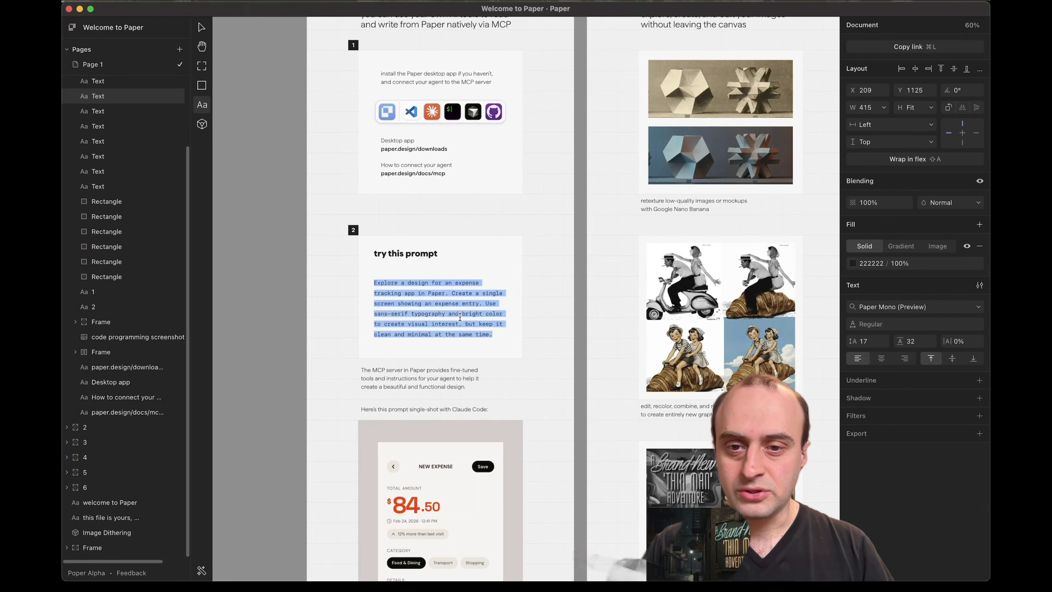
key(super+Tab)
click(252, 291)
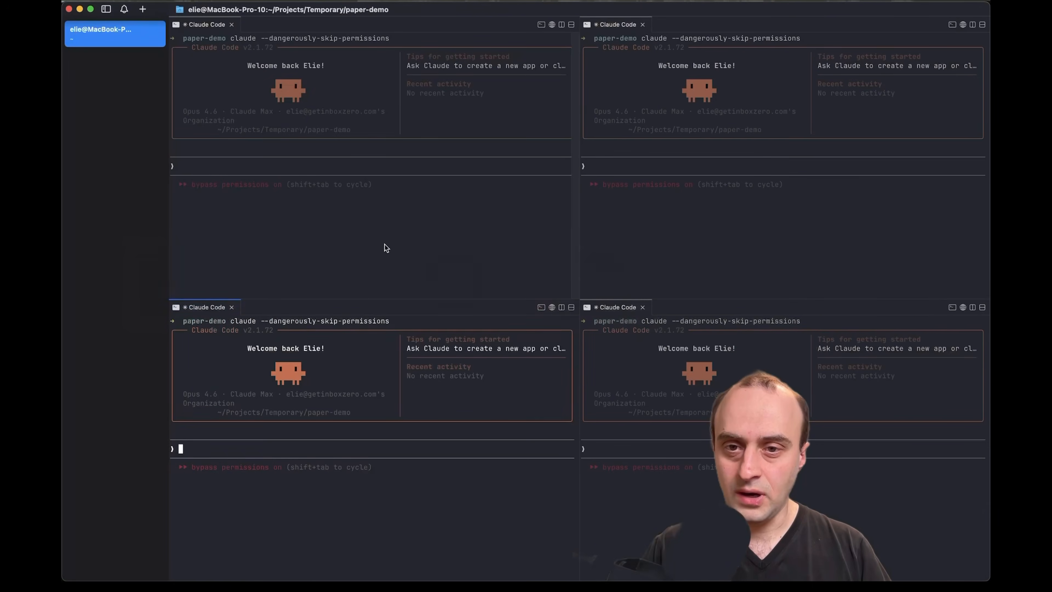
click(326, 169)
key(super+v)
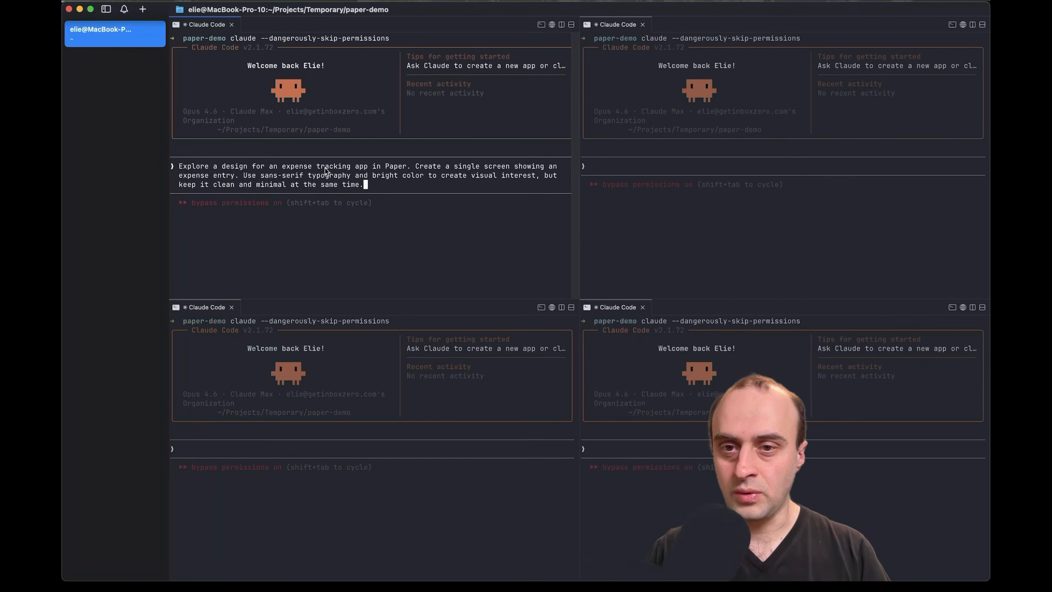
key(Return)
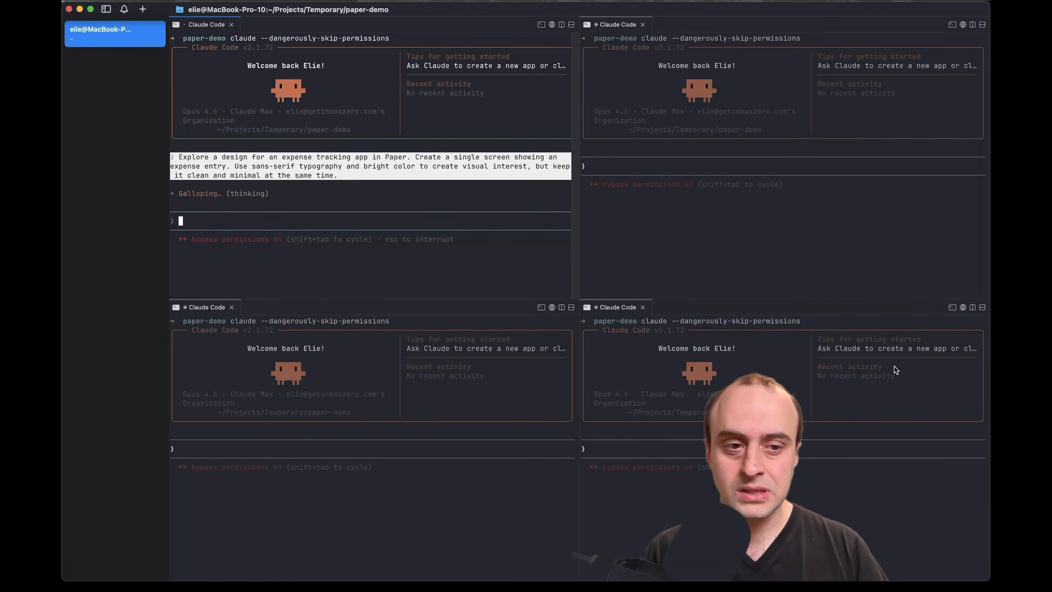
Watch the expense tracking design appear on the Paper canvas
key(super+Tab)
scroll(488, 334, down, 5)
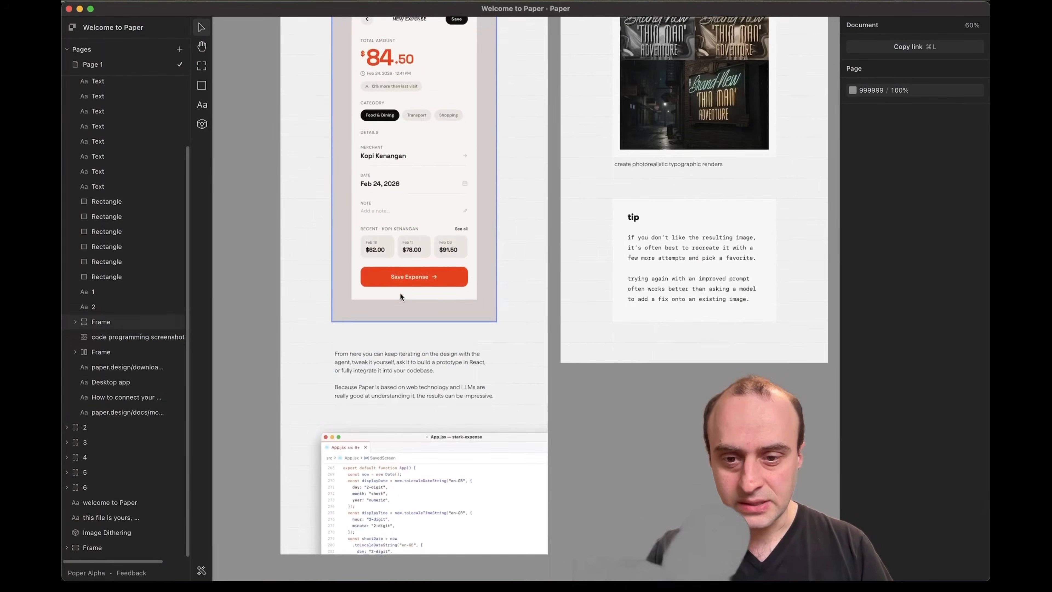
scroll(424, 377, up, 15)
scroll(424, 377, right, 5)
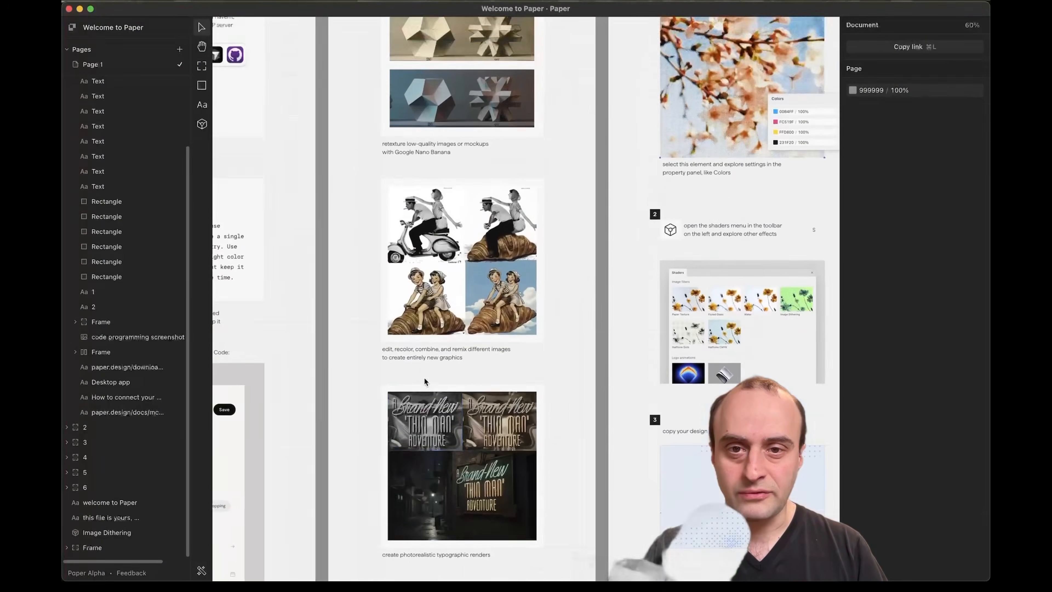
scroll(424, 376, left, 5)
scroll(424, 377, up, 1)
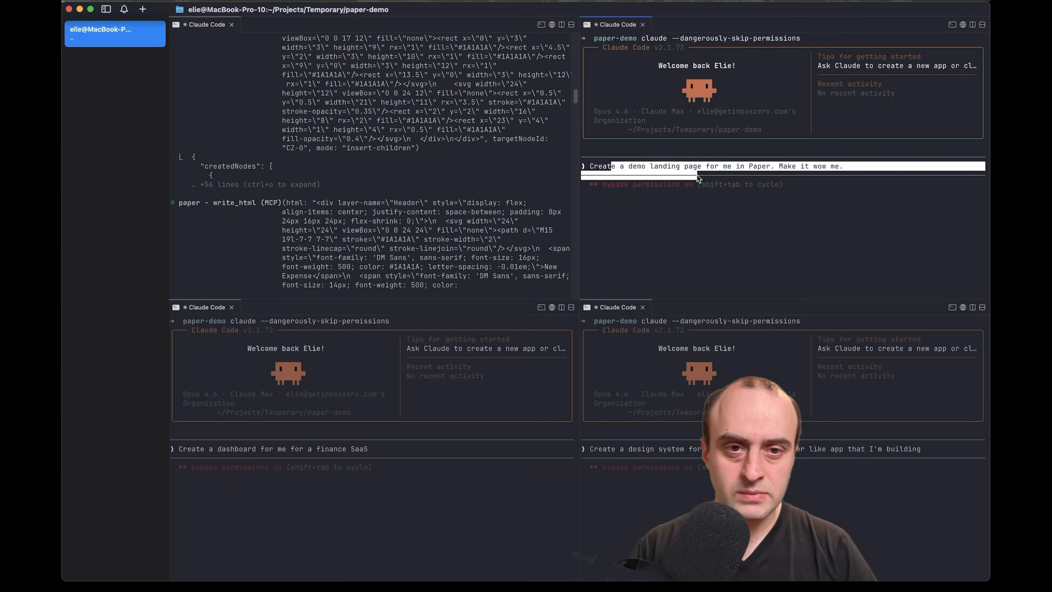
Submit the landing page, finance SaaS dashboard and design system prompts in their panes
click(676, 169)
drag(668, 168, 758, 169)
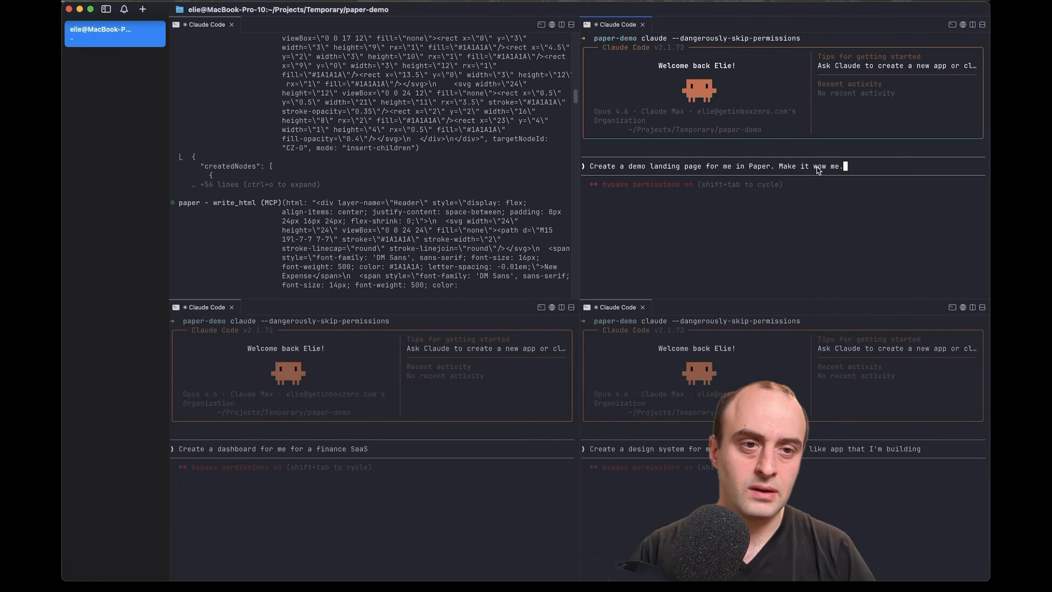
key(Return)
click(199, 443)
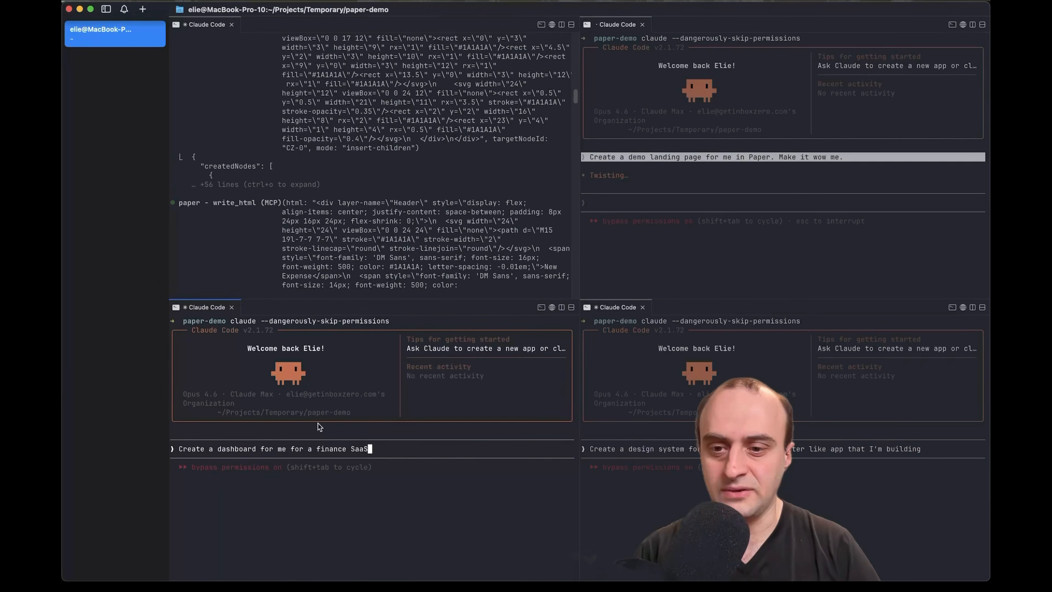
drag(187, 449, 280, 451)
click(318, 451)
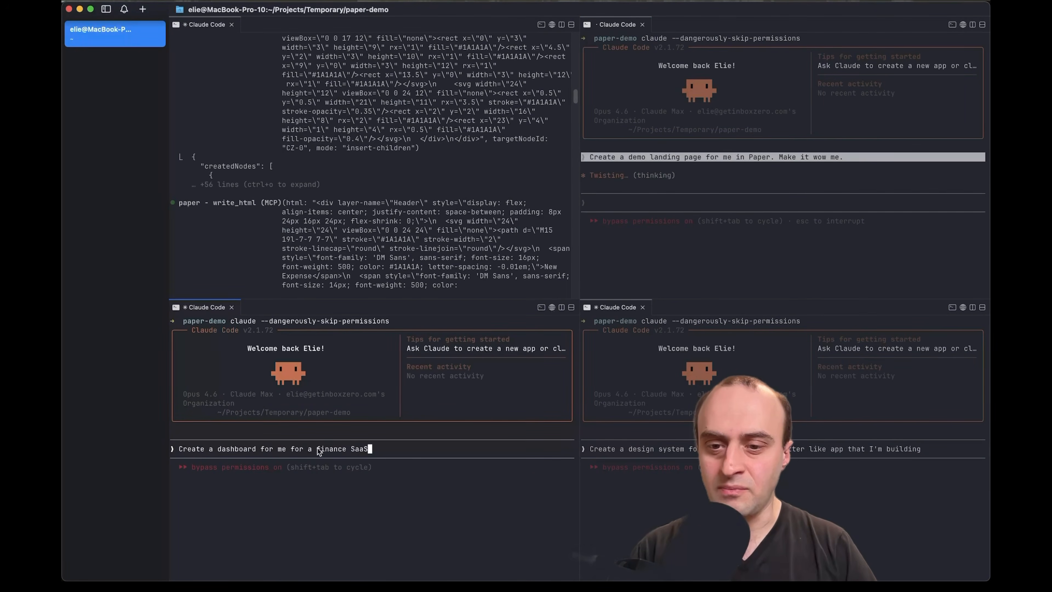
key(Return)
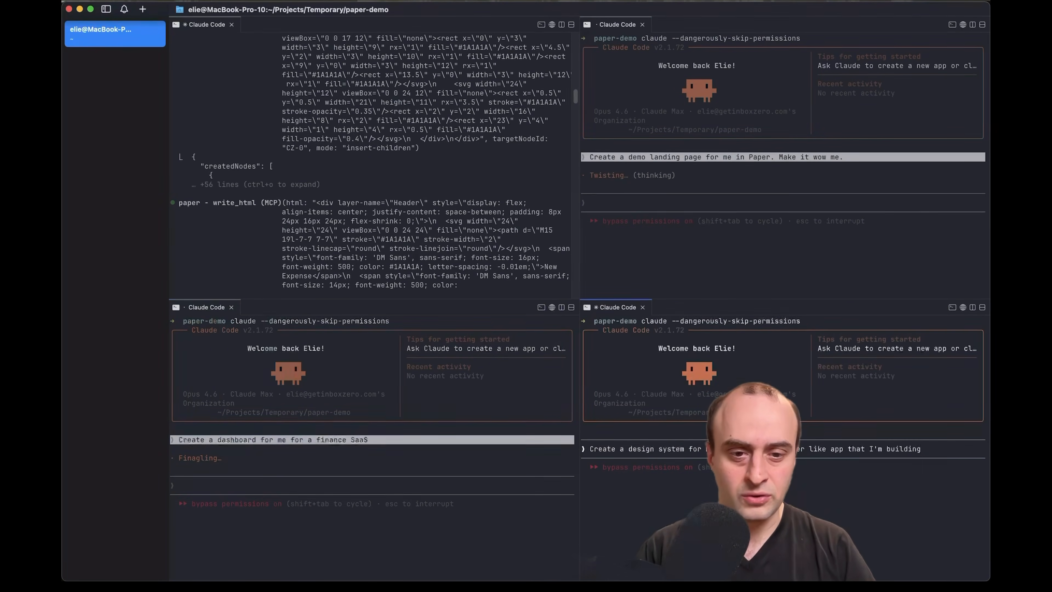
drag(779, 450, 809, 453)
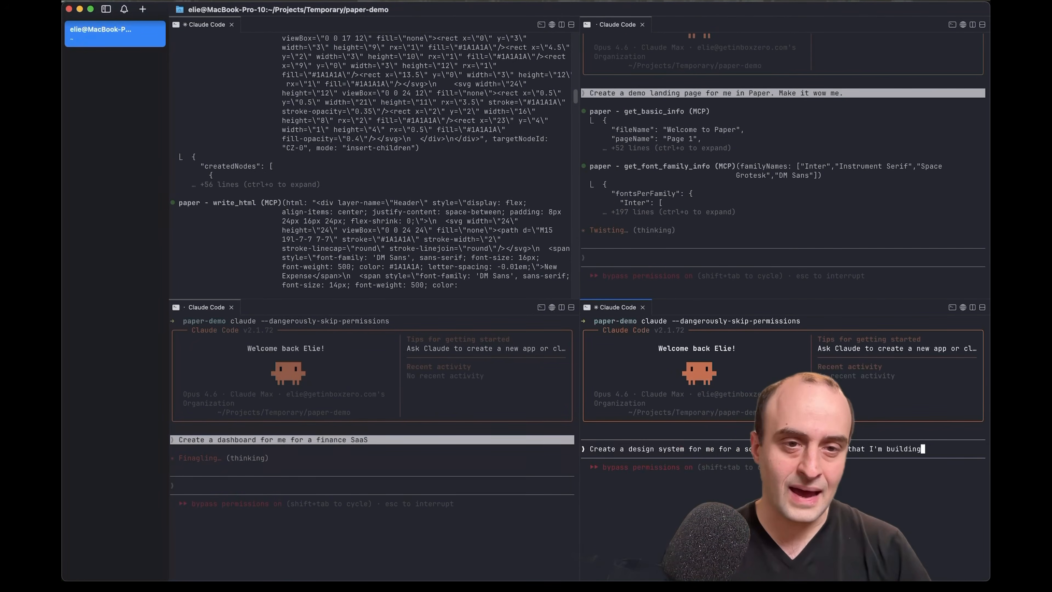
key(Return)
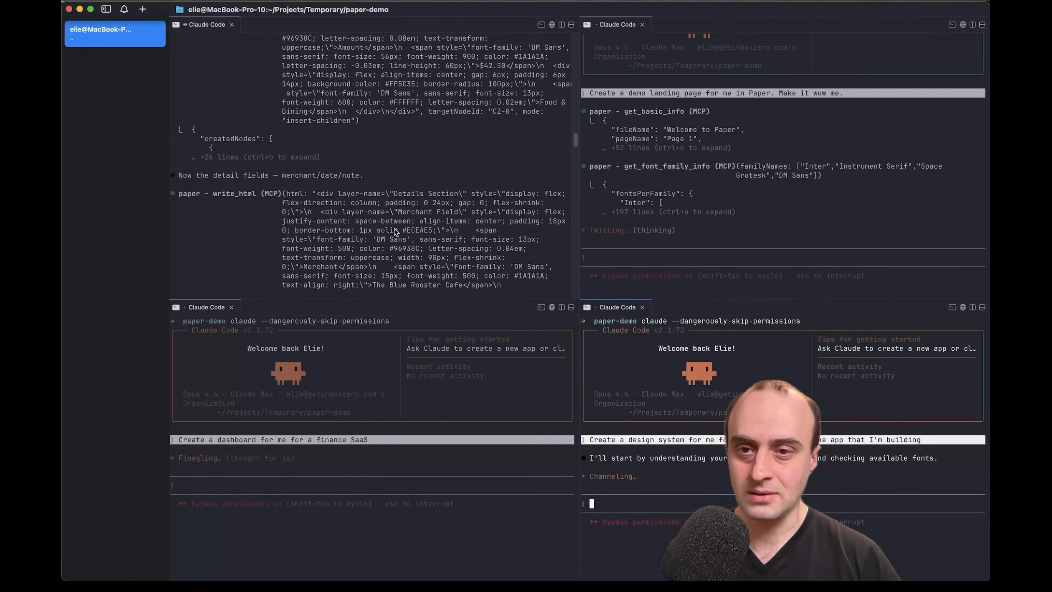
Read through the finished expense entry screen summary in the top-left output
scroll(394, 231, up, 10)
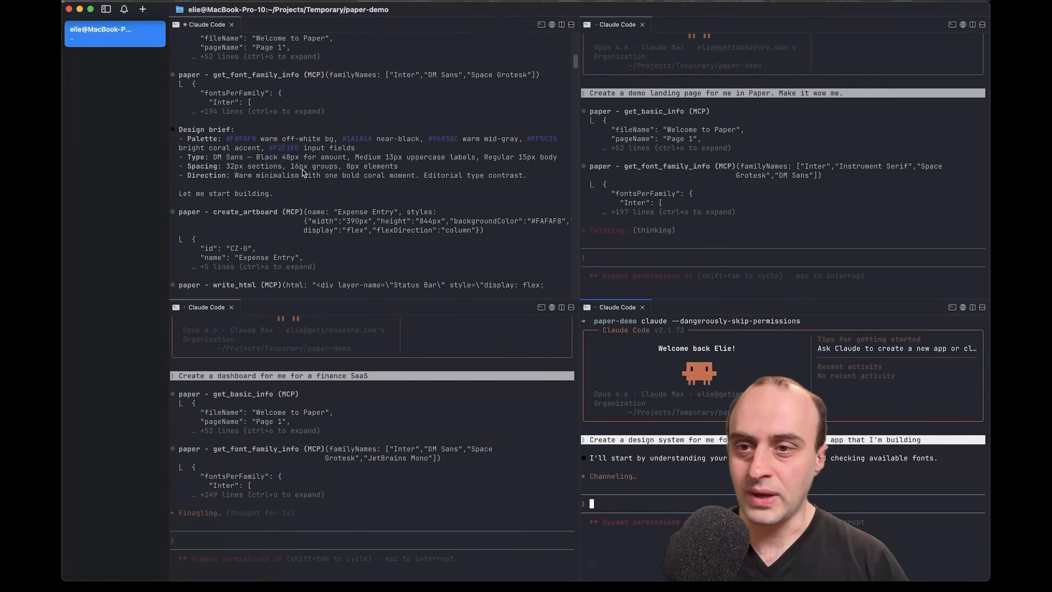
scroll(293, 158, up, 2)
drag(191, 158, 262, 159)
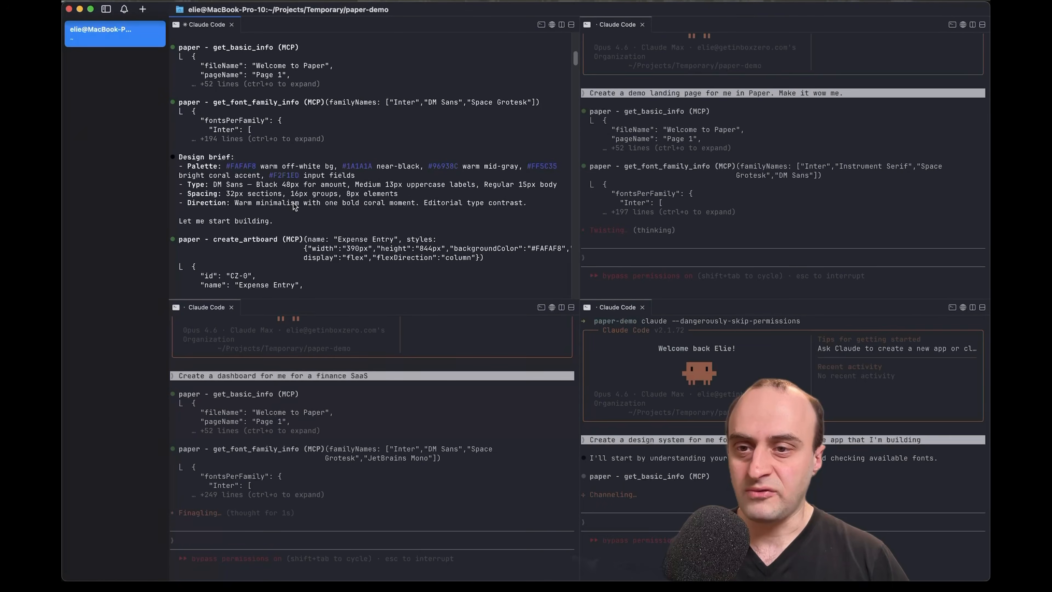
scroll(317, 230, up, 5)
scroll(317, 230, down, 2)
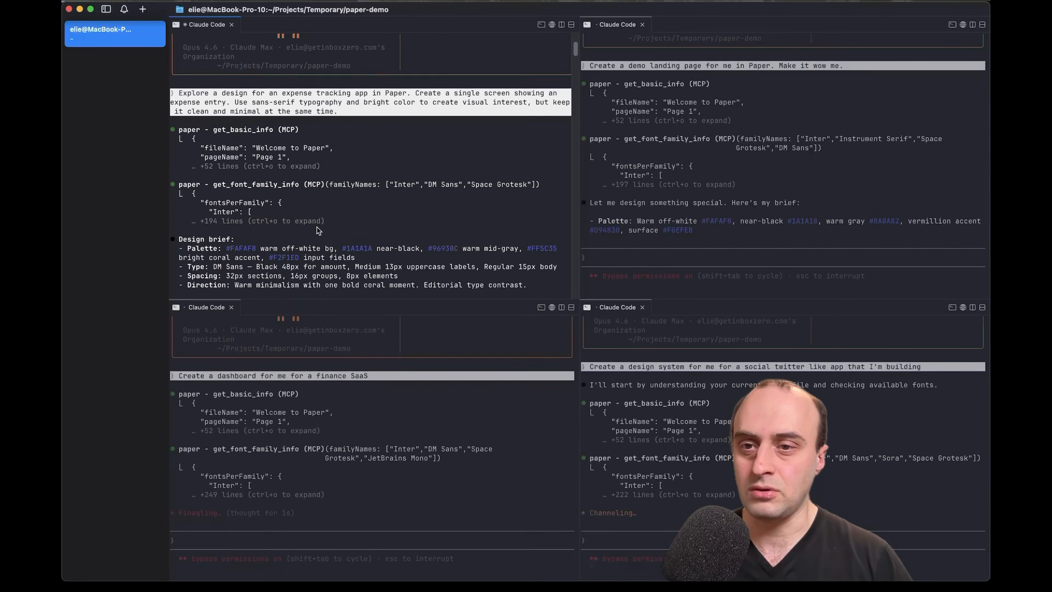
drag(296, 131, 327, 131)
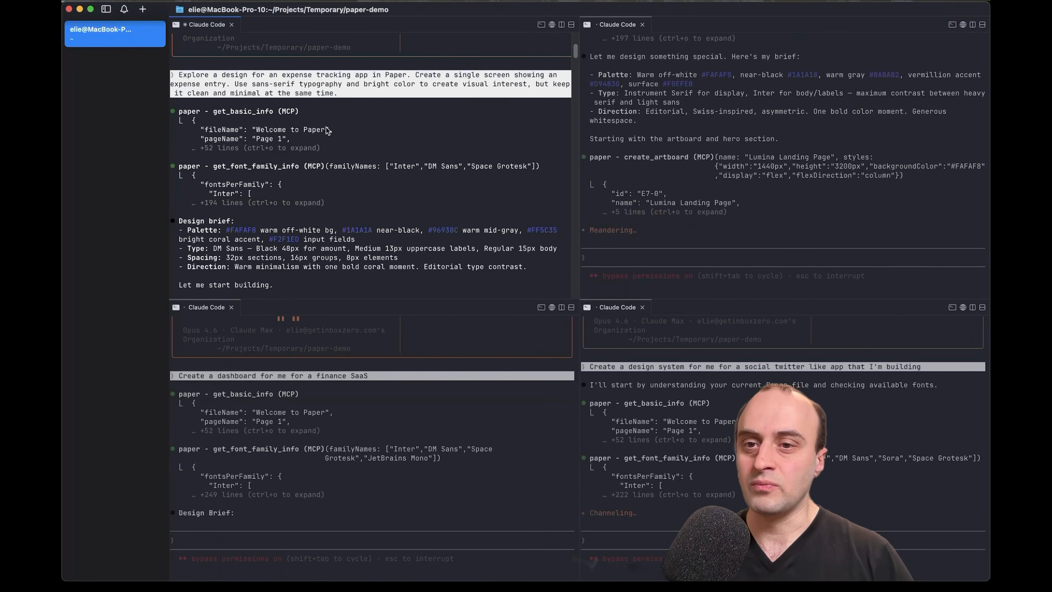
scroll(313, 195, down, 15)
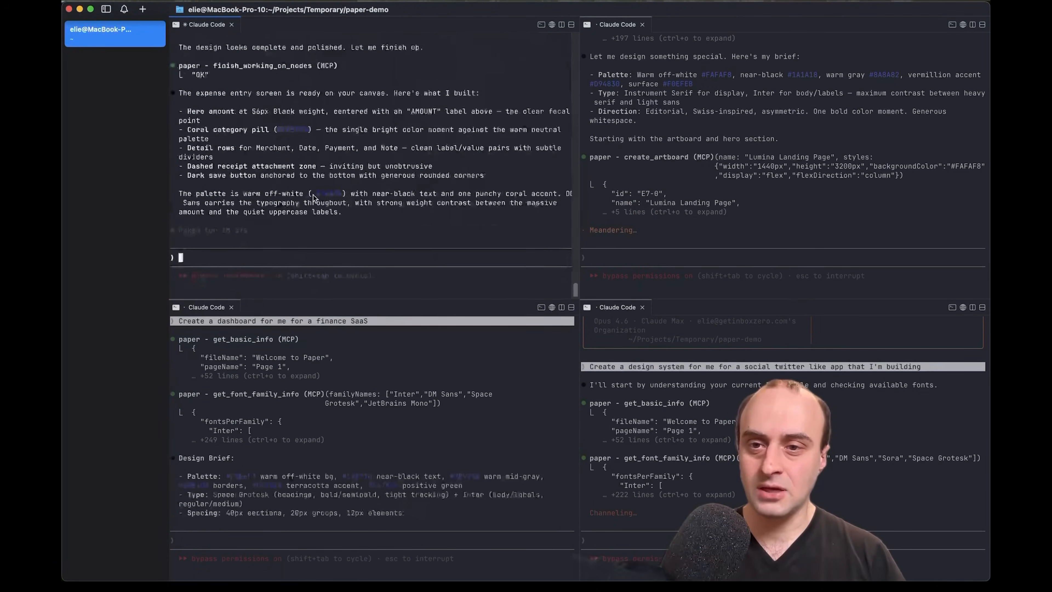
drag(238, 93, 303, 221)
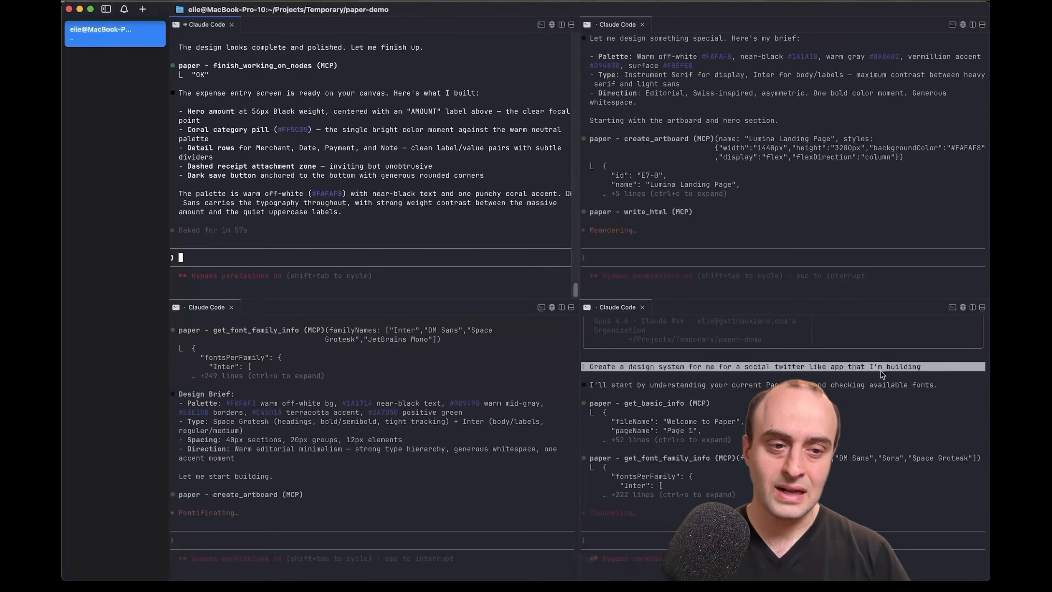
Pan across the newly generated artboards on the Paper canvas
key(super+Tab)
scroll(638, 438, down, 10)
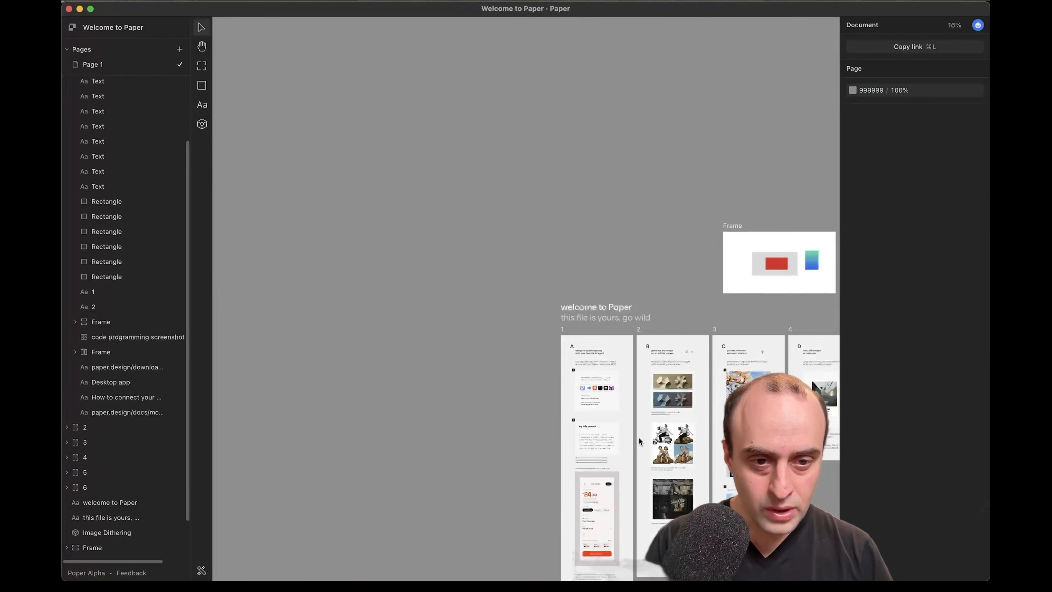
scroll(639, 438, down, 2)
scroll(639, 438, right, 2)
scroll(639, 437, down, 5)
scroll(639, 437, right, 10)
scroll(639, 437, up, 3)
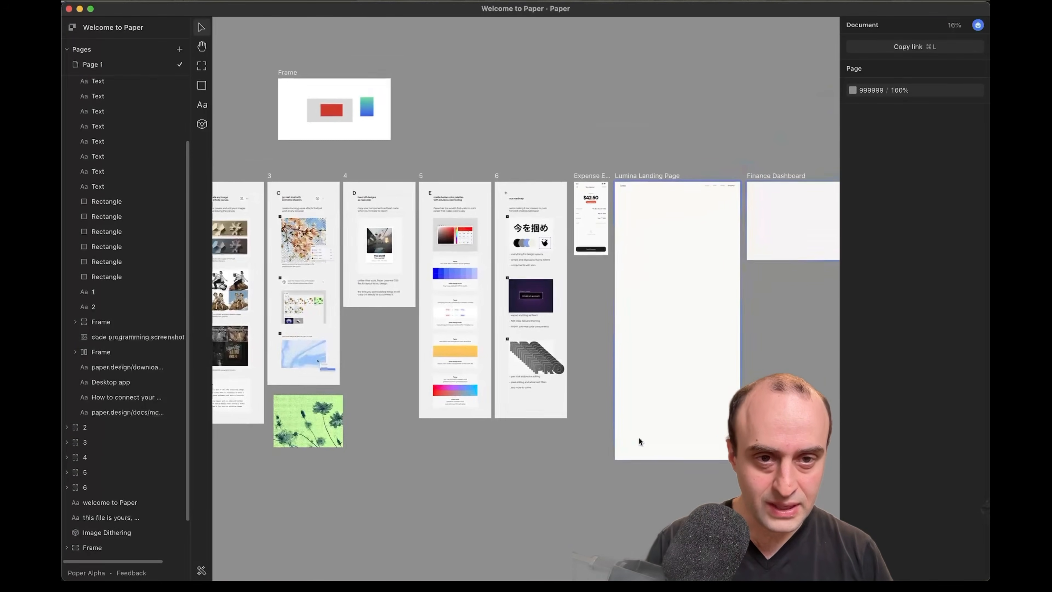
scroll(617, 450, up, 2)
scroll(617, 450, right, 3)
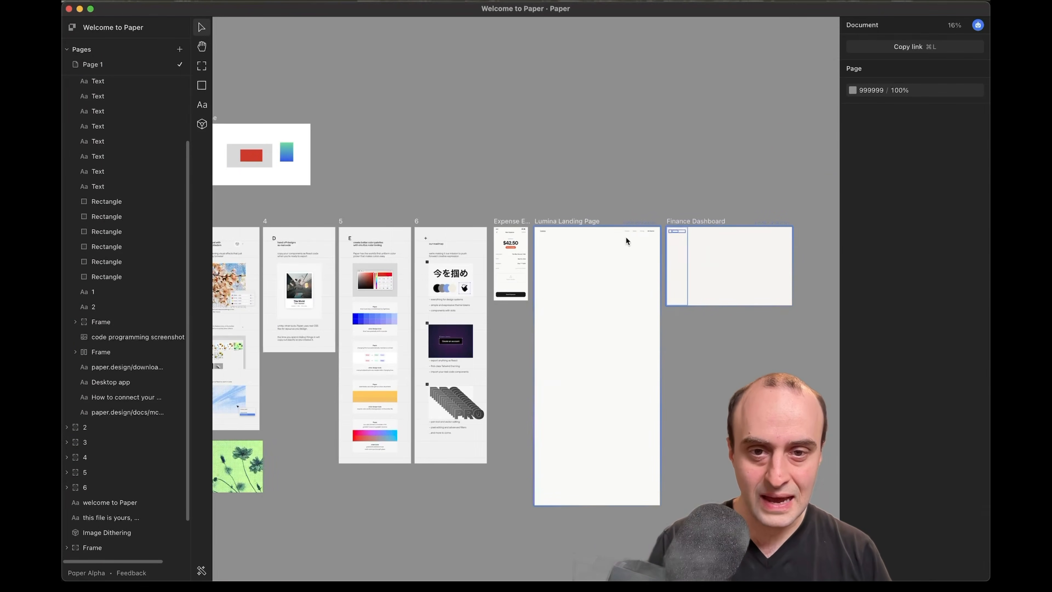
scroll(545, 283, up, 5)
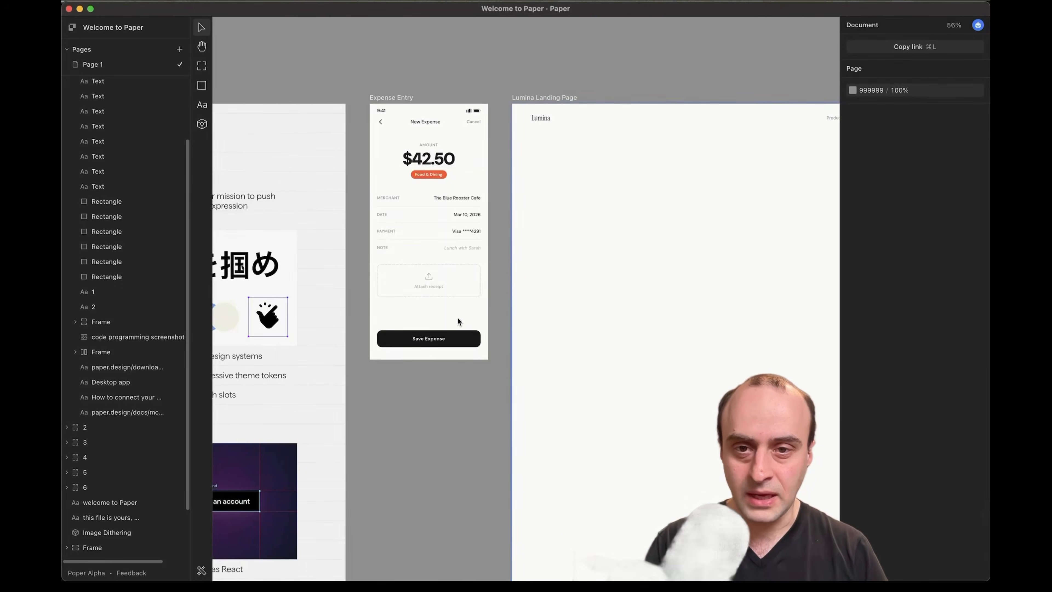
scroll(457, 317, up, 5)
scroll(457, 317, up, 3)
scroll(457, 317, down, 5)
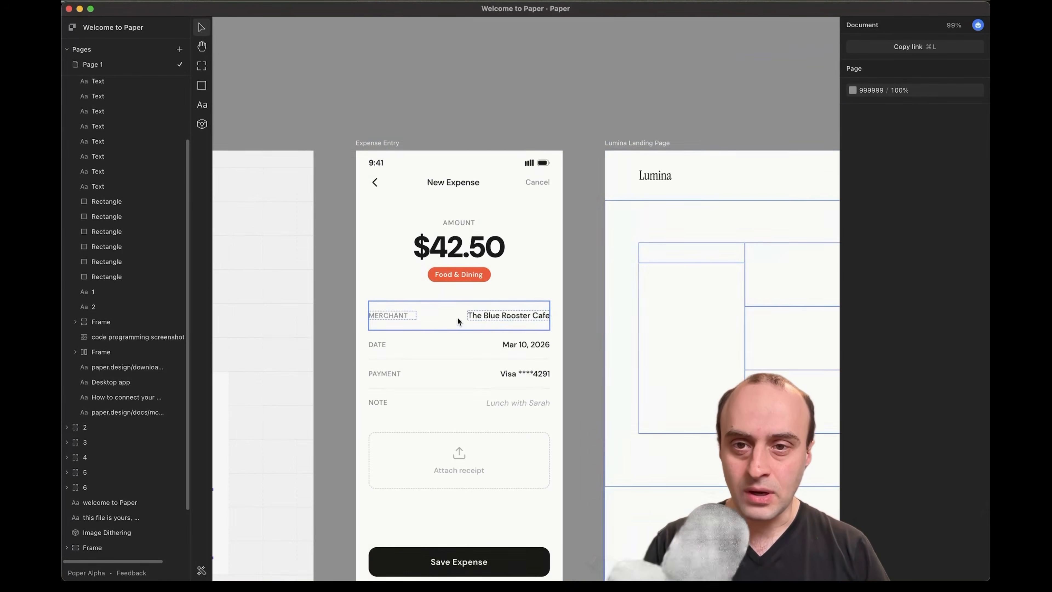
scroll(413, 331, down, 3)
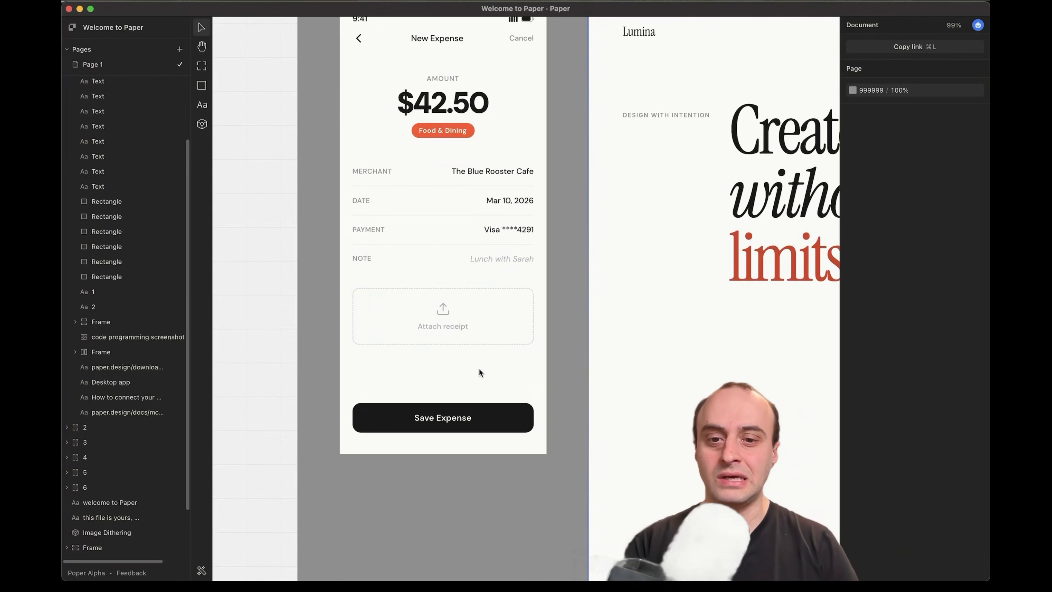
scroll(479, 371, up, 1)
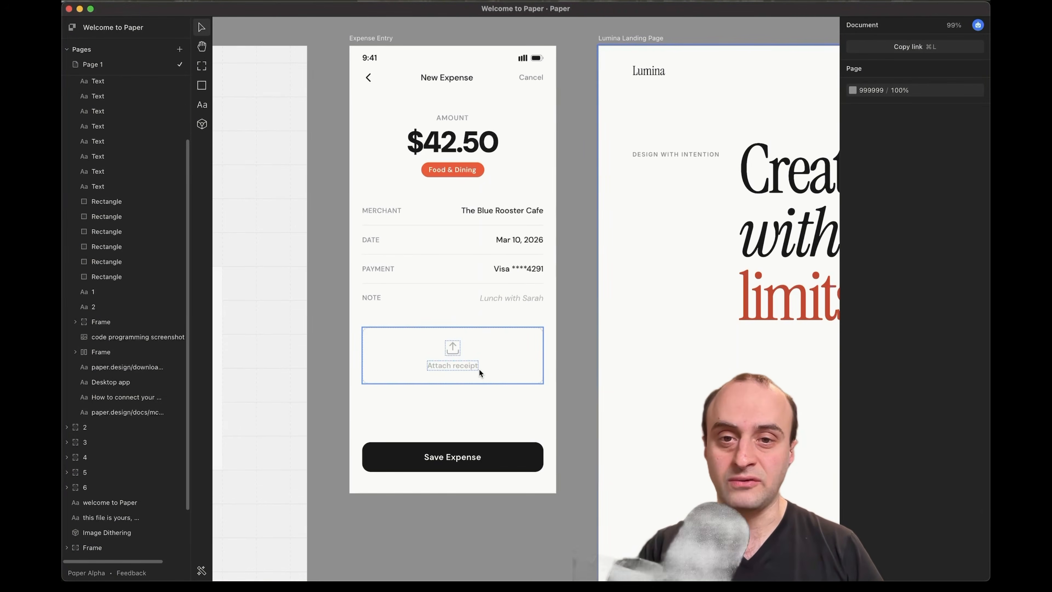
scroll(479, 369, down, 5)
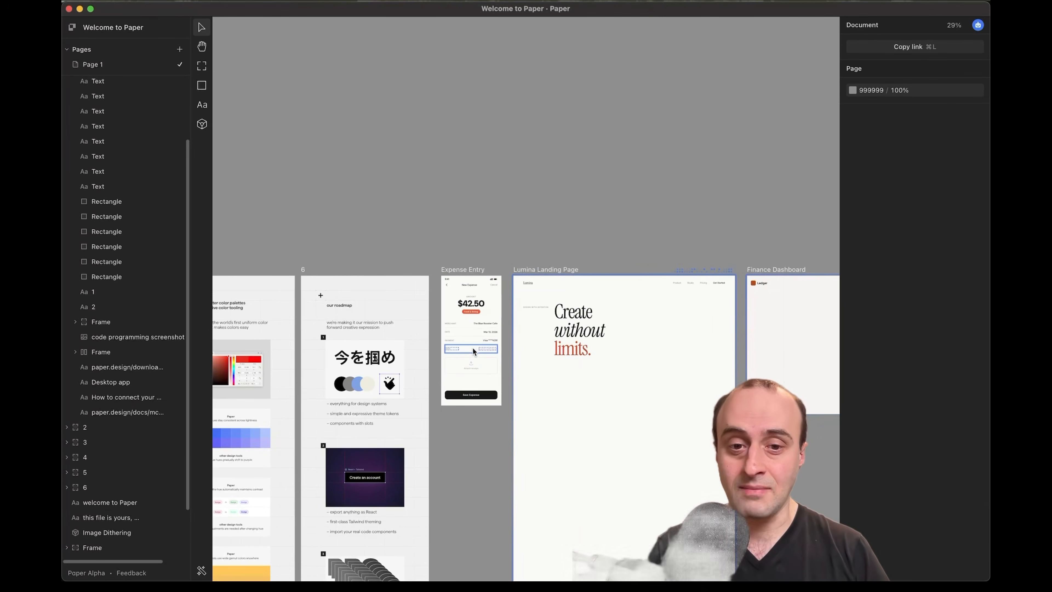
scroll(486, 402, right, 5)
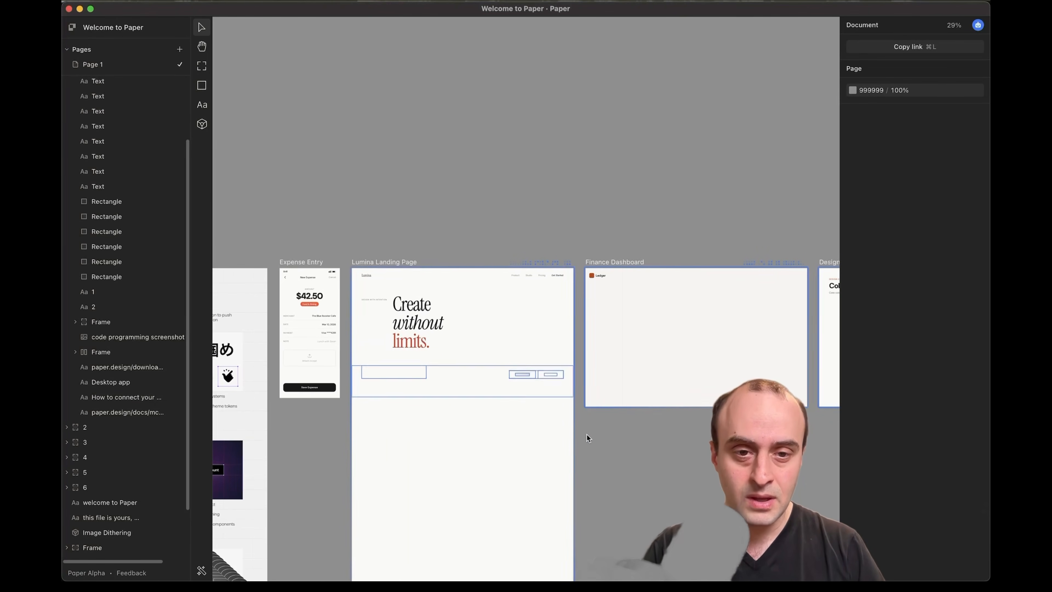
scroll(587, 435, right, 10)
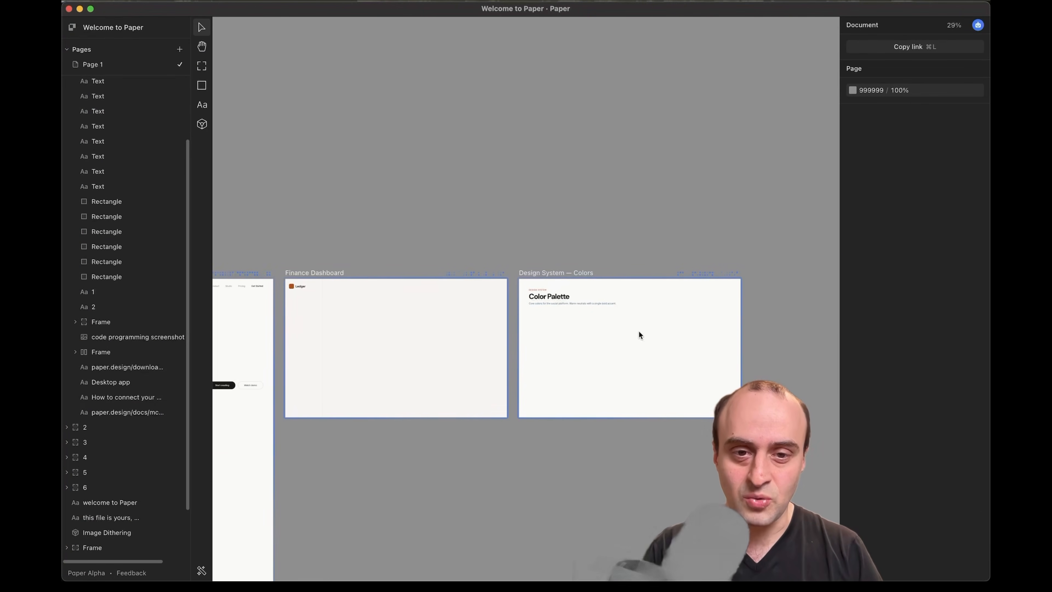
scroll(431, 456, left, 10)
scroll(423, 401, up, 5)
scroll(423, 401, down, 8)
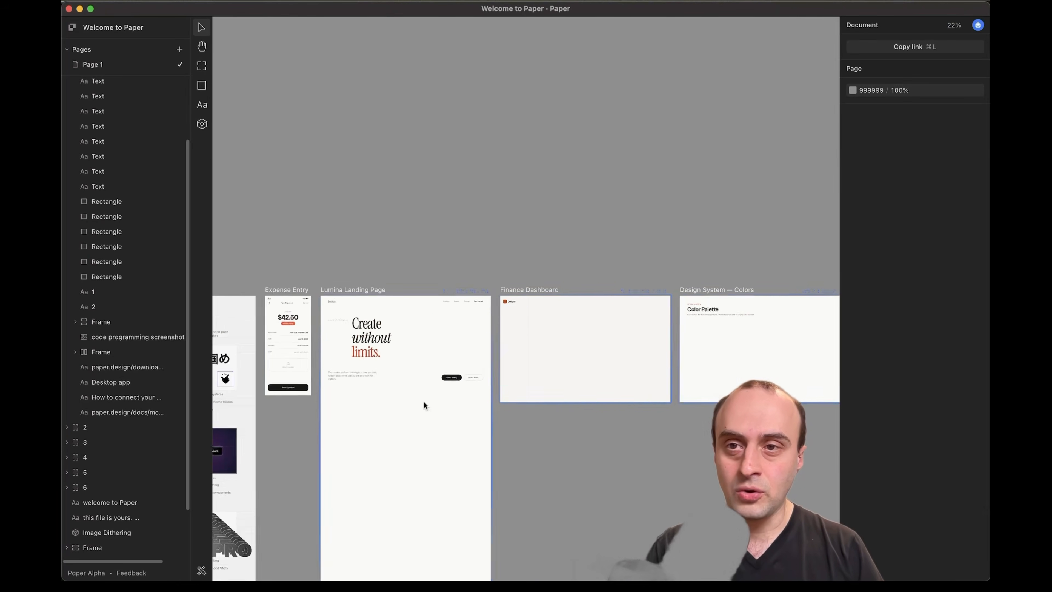
scroll(430, 363, left, 10)
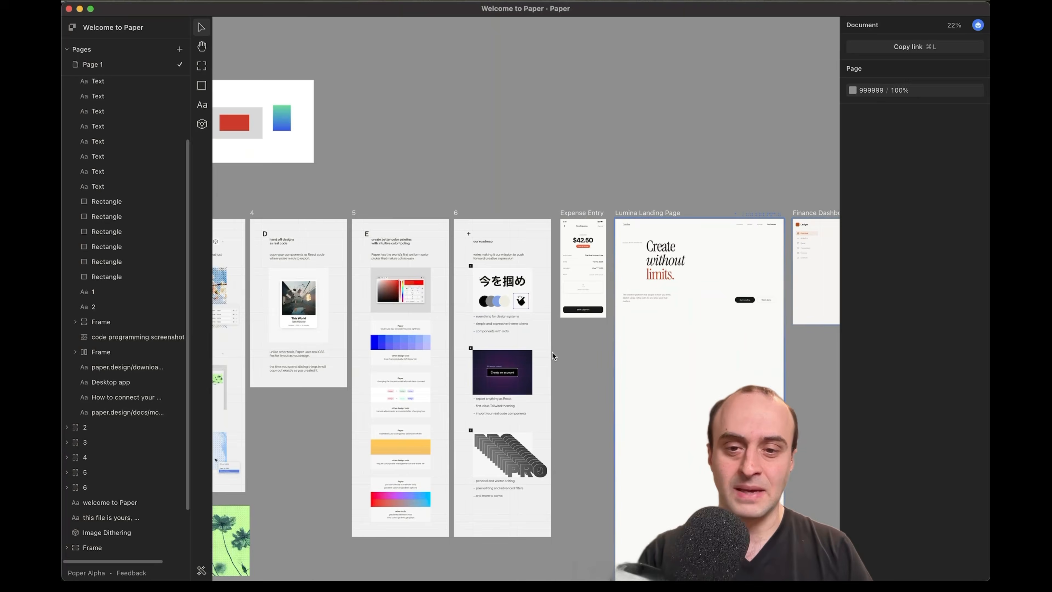
scroll(573, 310, up, 10)
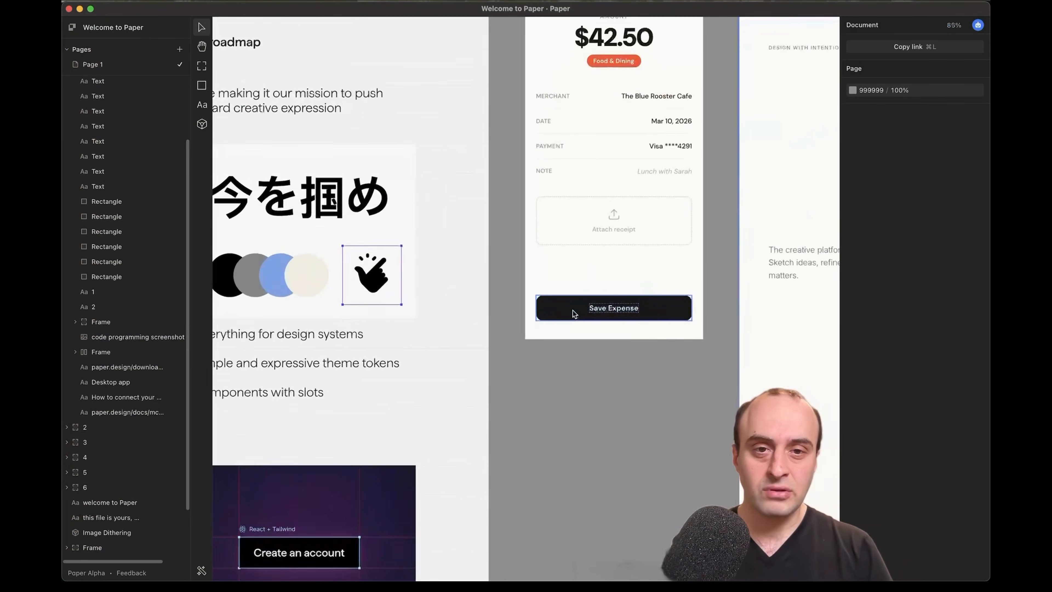
scroll(573, 311, up, 4)
Change the Expense Entry amount text from $42.50 to $41.50
double_click(532, 217)
double_click(531, 216)
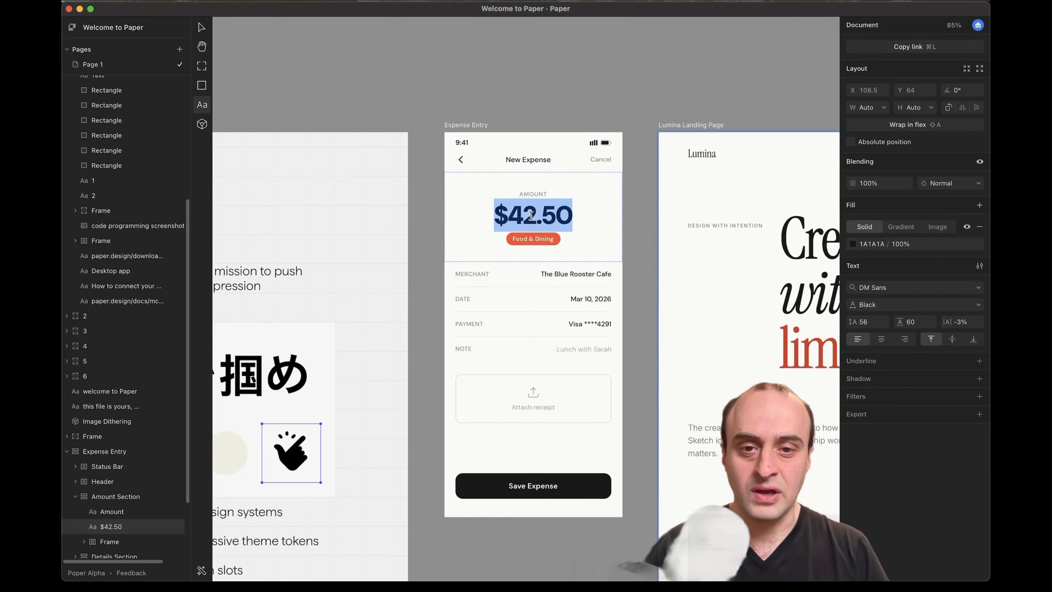
click(532, 216)
key(BackSpace)
text(1)
click(530, 236)
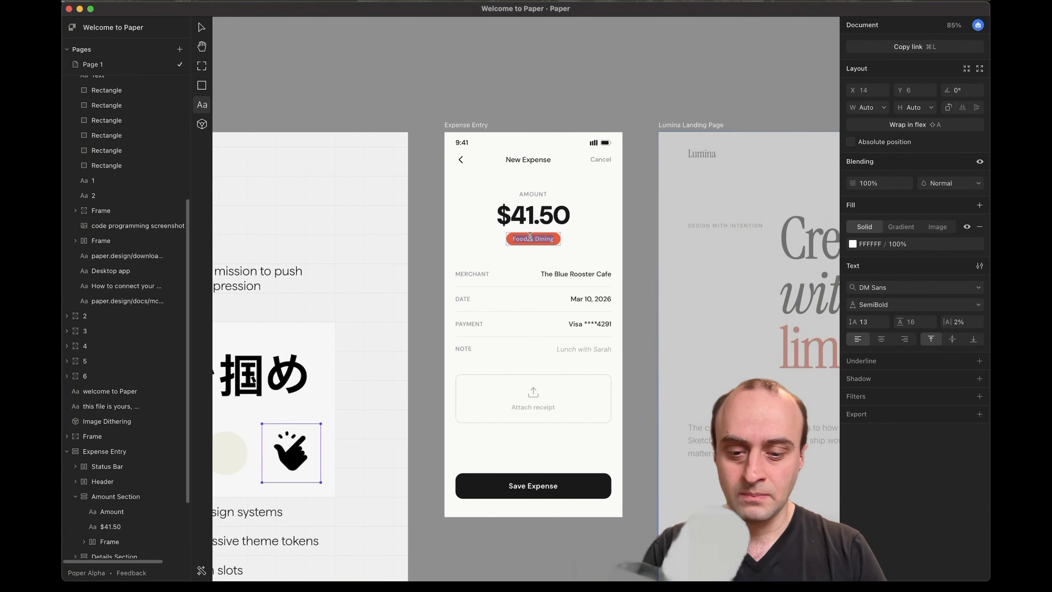
key(Escape)
key(Escape)
key(super+Tab)
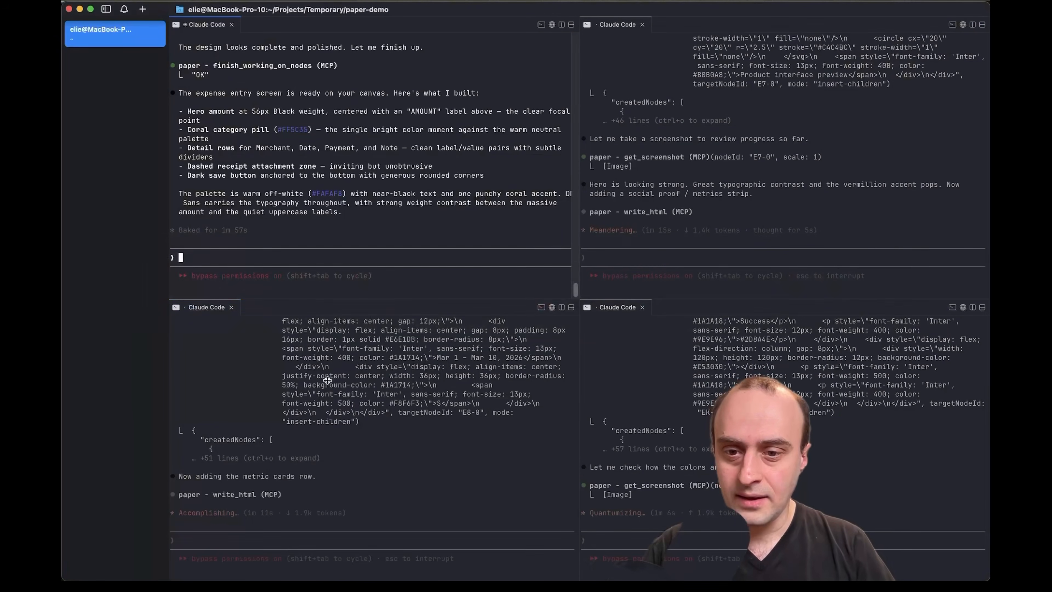
Send 'remove the upload section put something else there instead' to Claude Code
text(r)
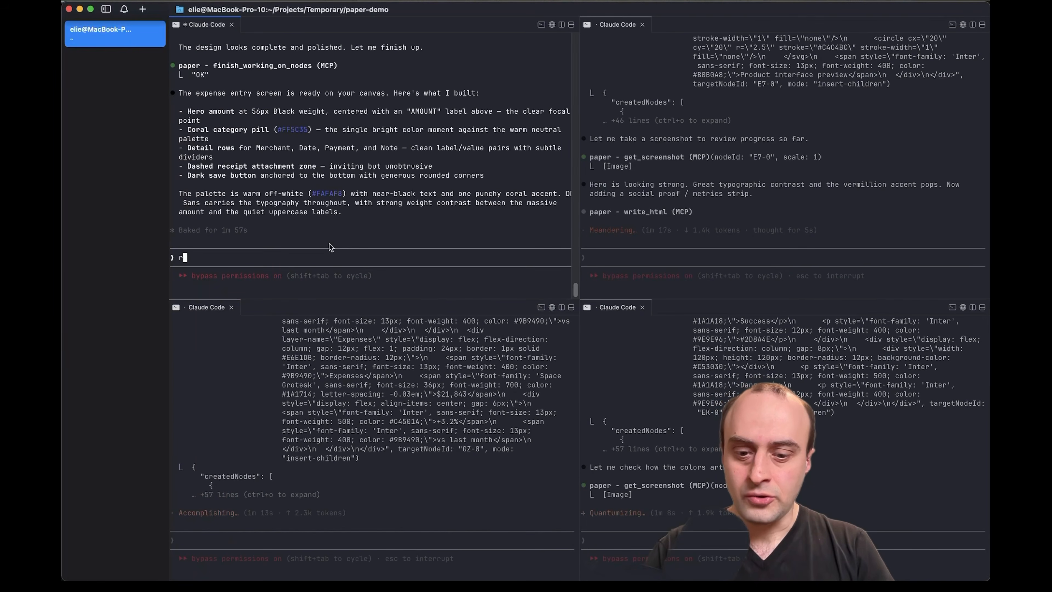
text(emove the upload )
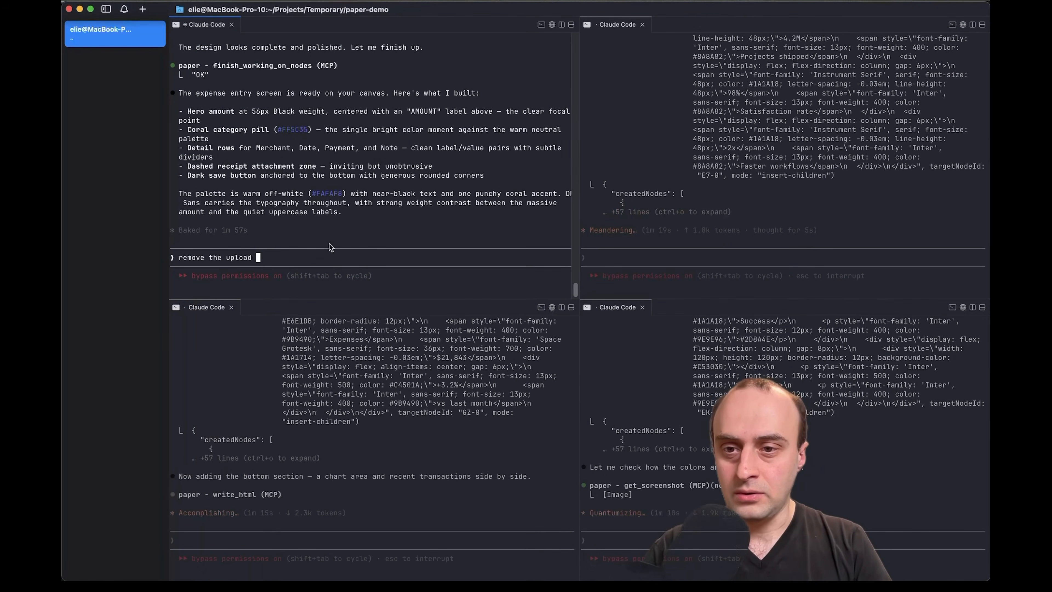
text(section )
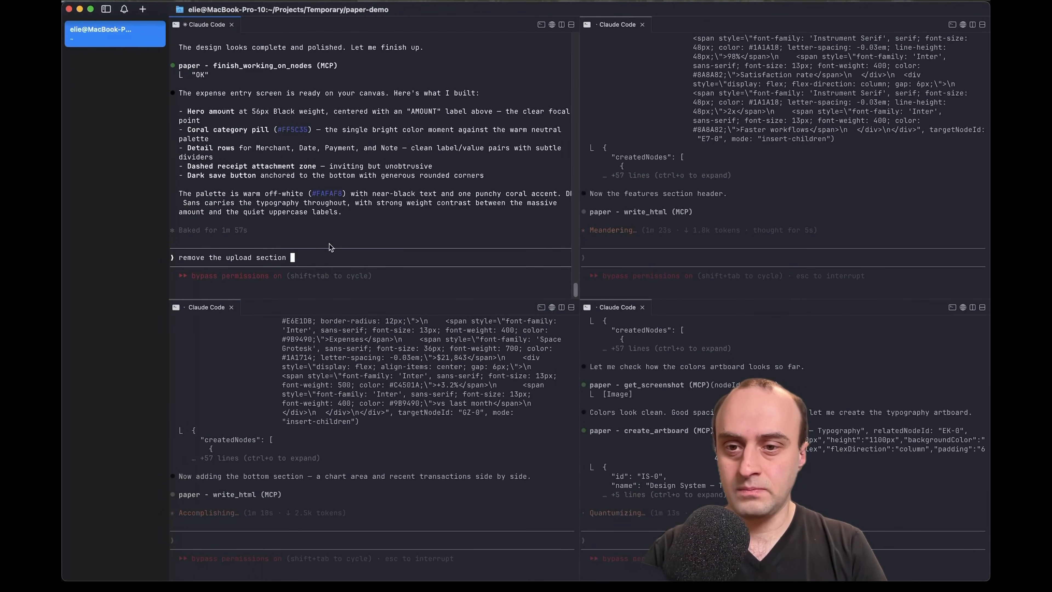
text(put something else t)
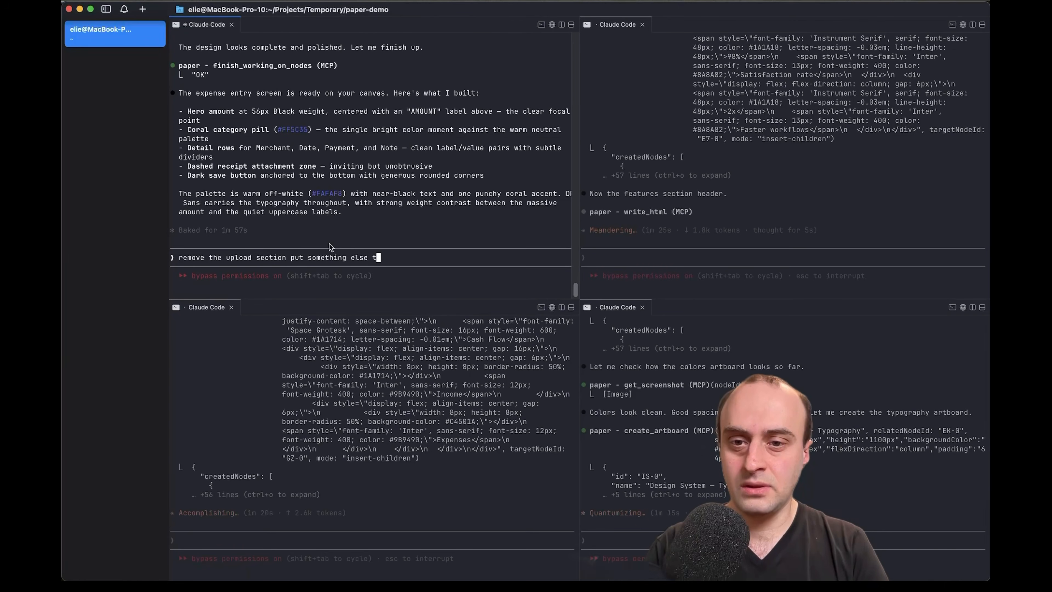
text(here instead)
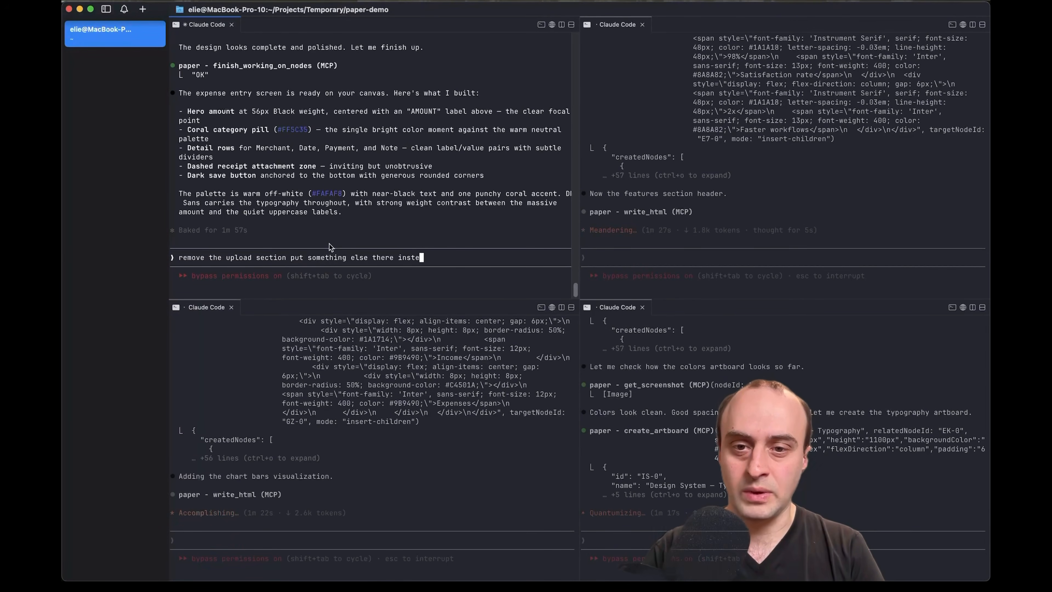
key(Return)
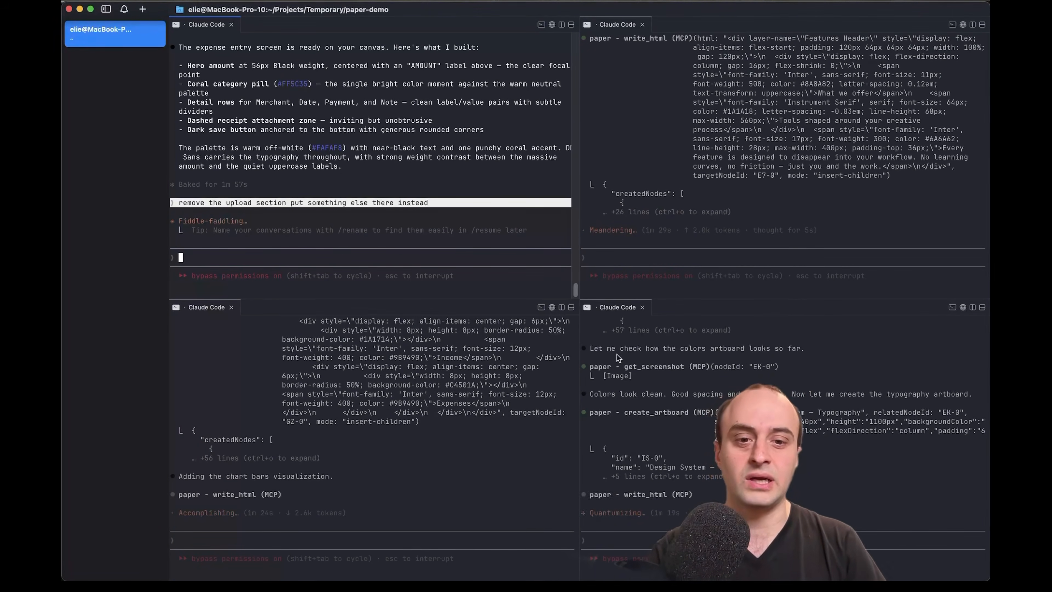
key(super+Tab)
scroll(574, 328, right, 3)
scroll(574, 328, down, 2)
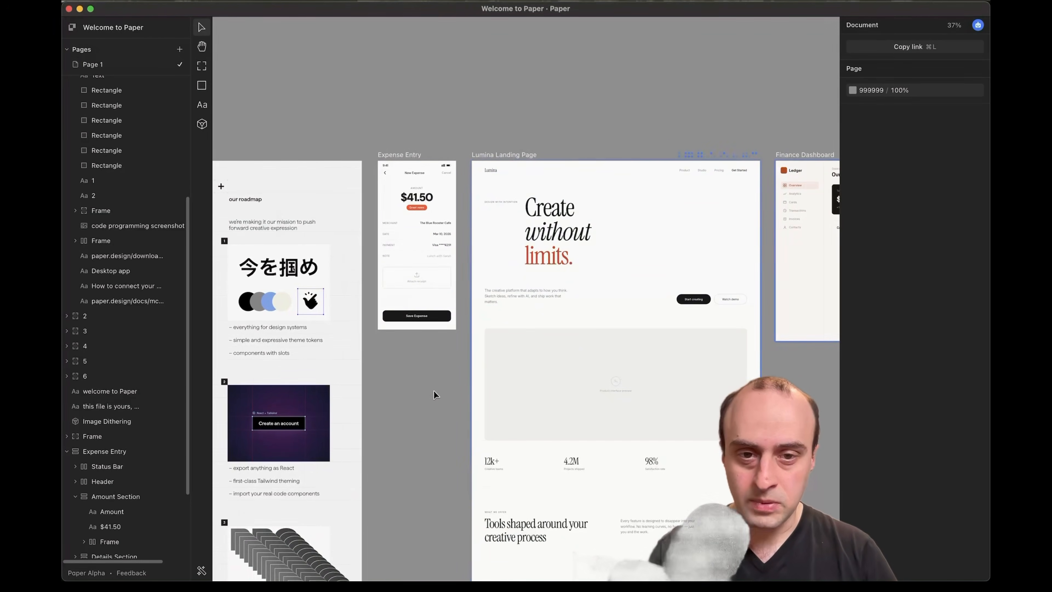
scroll(434, 391, right, 5)
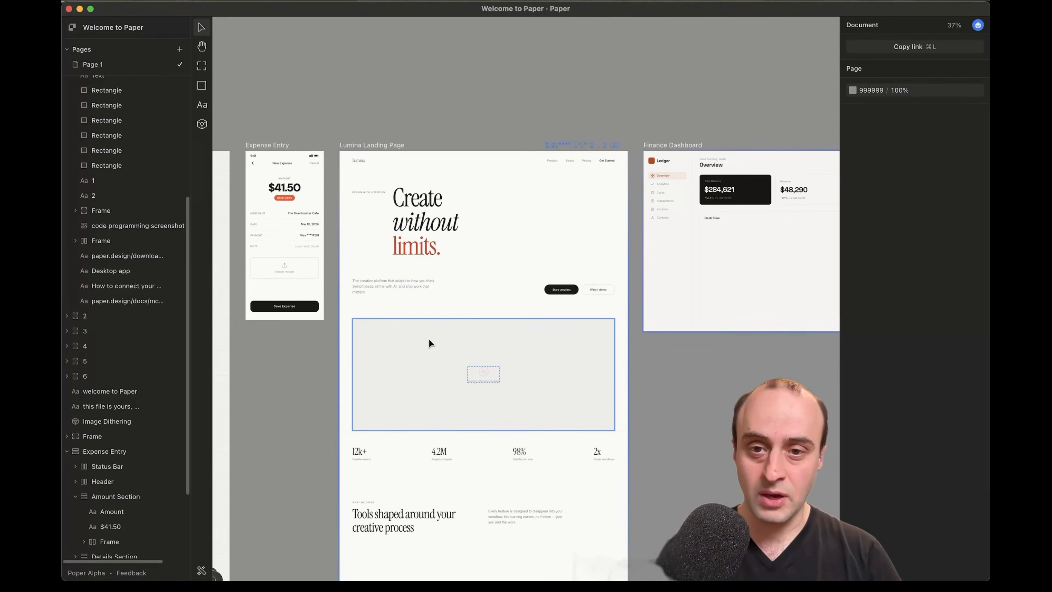
scroll(428, 338, up, 5)
scroll(428, 338, up, 7)
scroll(428, 338, left, 1)
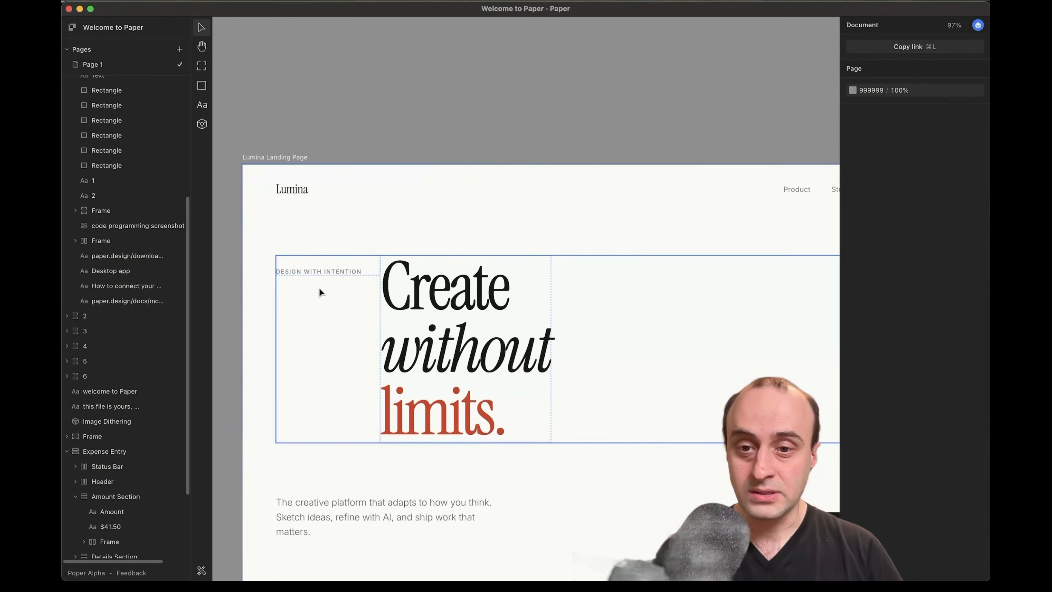
scroll(472, 371, down, 8)
scroll(470, 419, down, 3)
scroll(469, 419, right, 2)
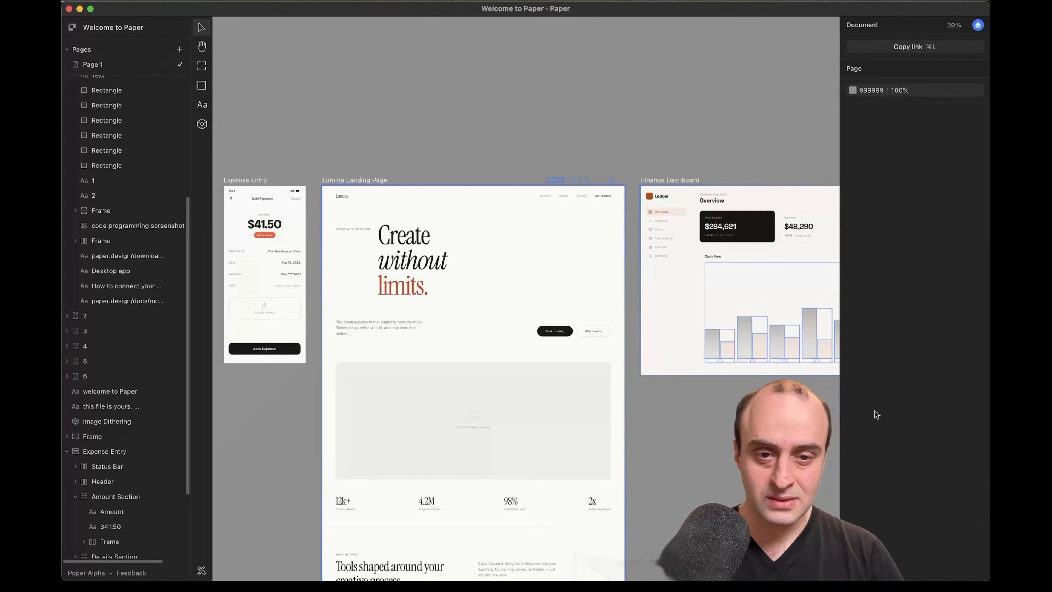
scroll(513, 314, down, 5)
scroll(624, 310, right, 3)
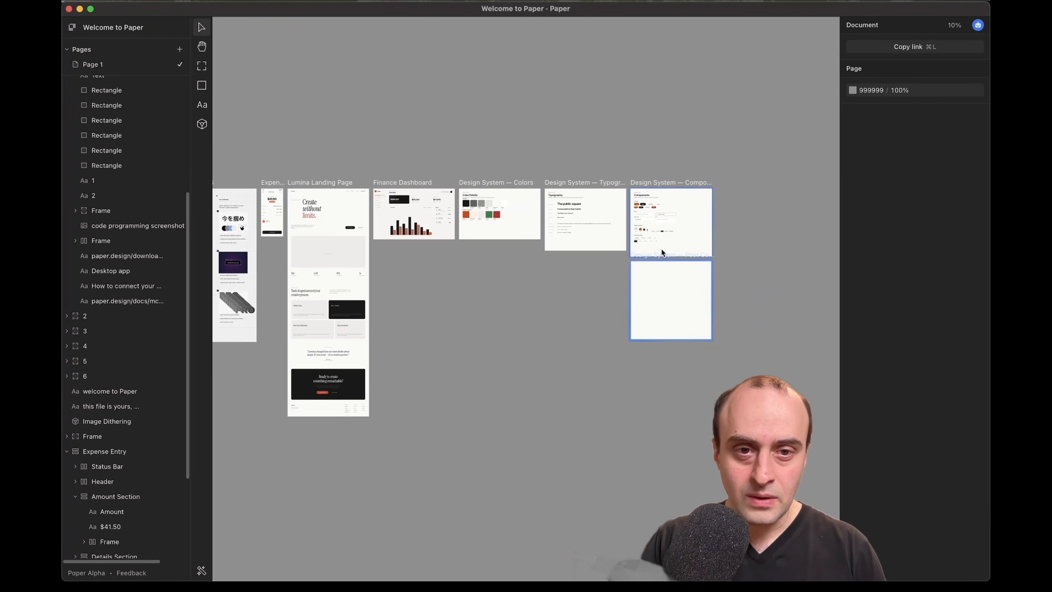
scroll(662, 246, up, 5)
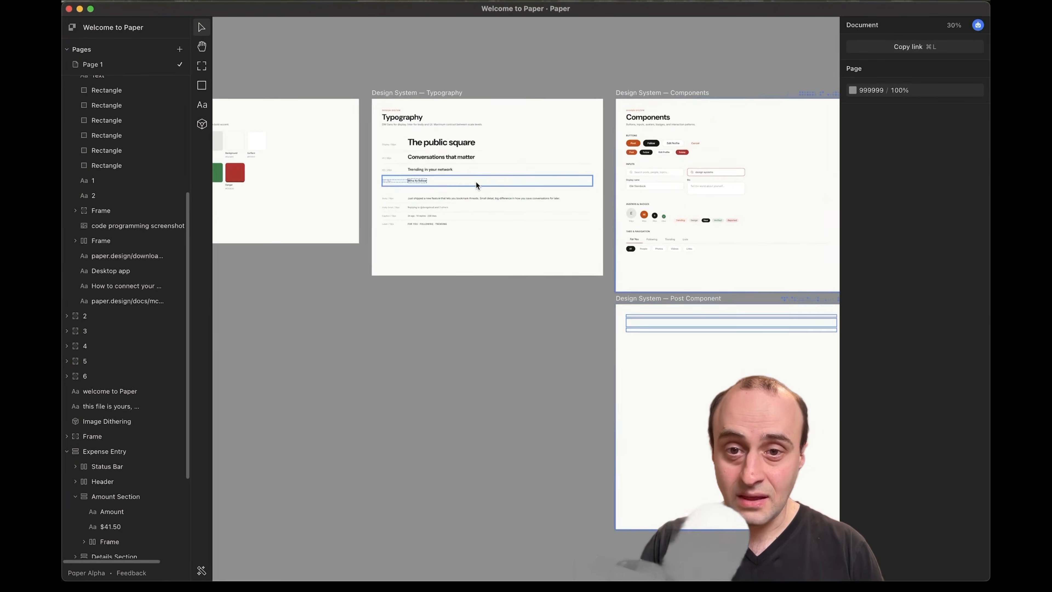
scroll(475, 181, up, 5)
scroll(438, 206, right, 10)
scroll(439, 210, up, 3)
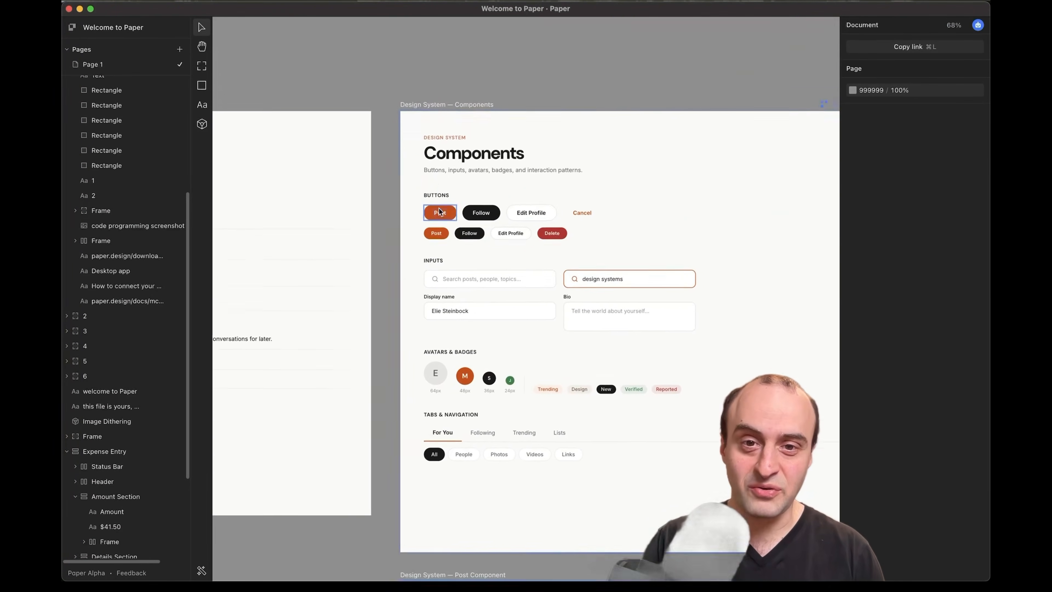
scroll(493, 315, down, 4)
scroll(494, 319, down, 10)
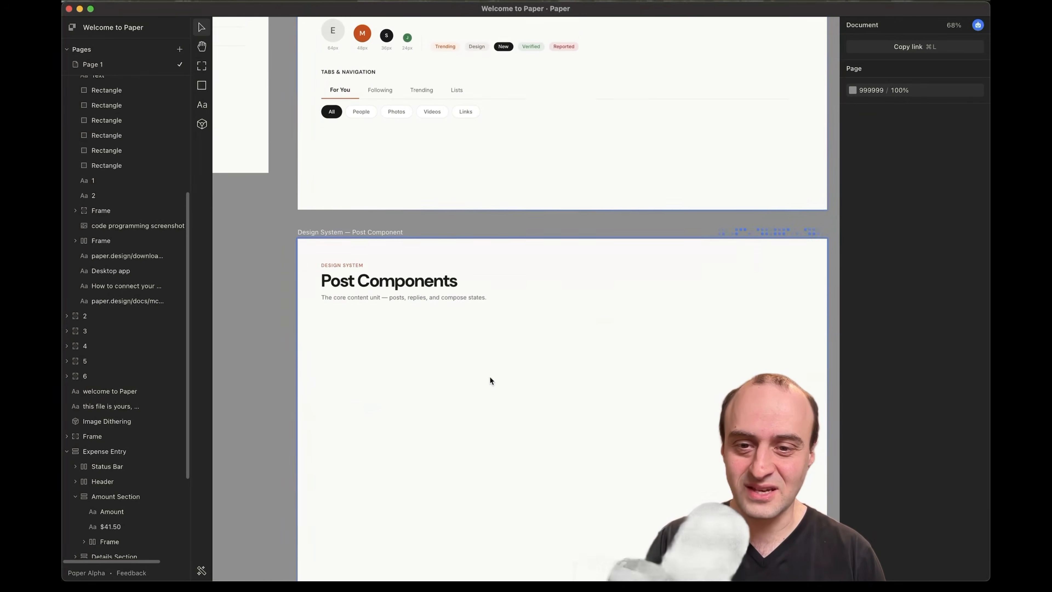
scroll(478, 317, up, 5)
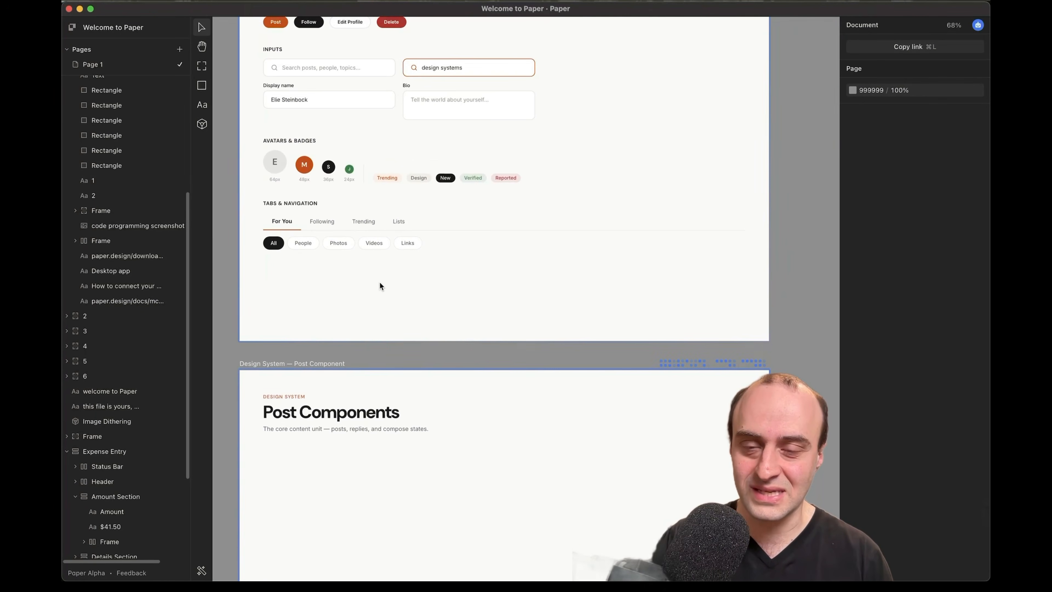
scroll(380, 285, left, 10)
scroll(373, 269, up, 2)
scroll(364, 243, left, 15)
scroll(364, 243, up, 3)
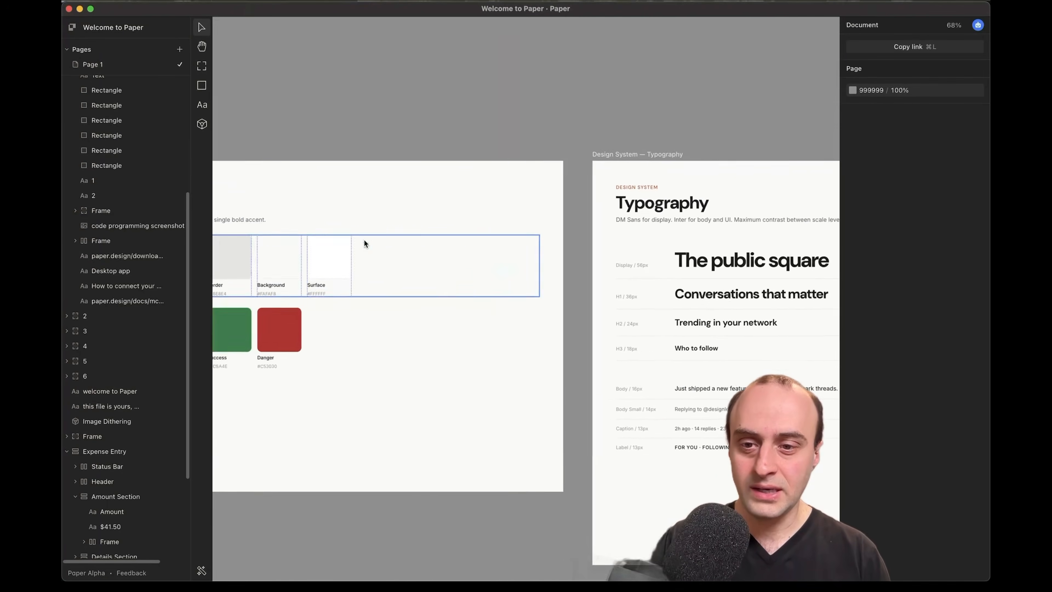
scroll(381, 244, left, 15)
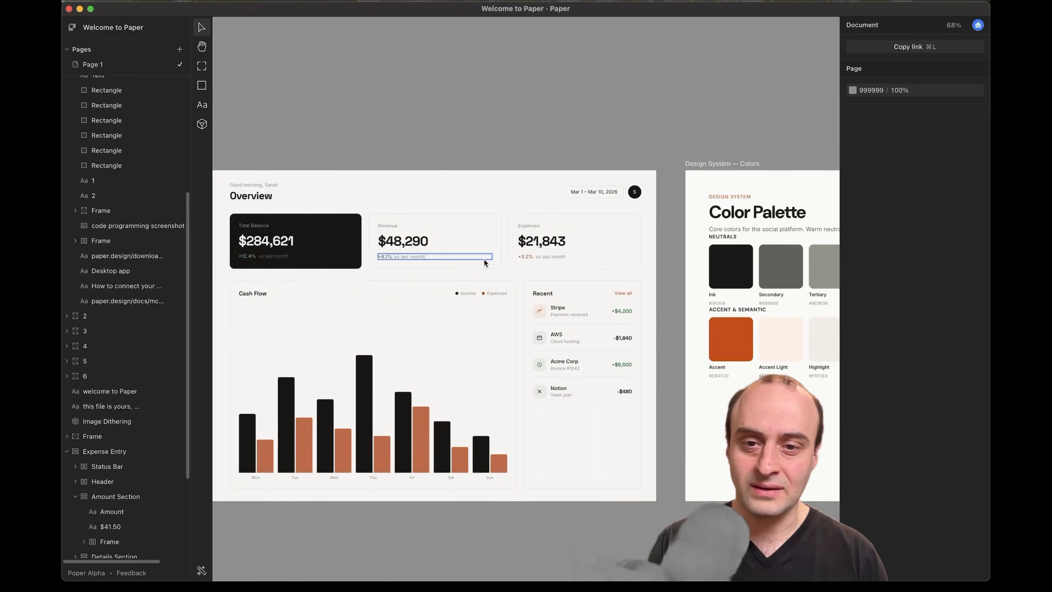
scroll(480, 326, down, 5)
scroll(479, 326, left, 5)
scroll(479, 326, down, 8)
scroll(702, 342, up, 1)
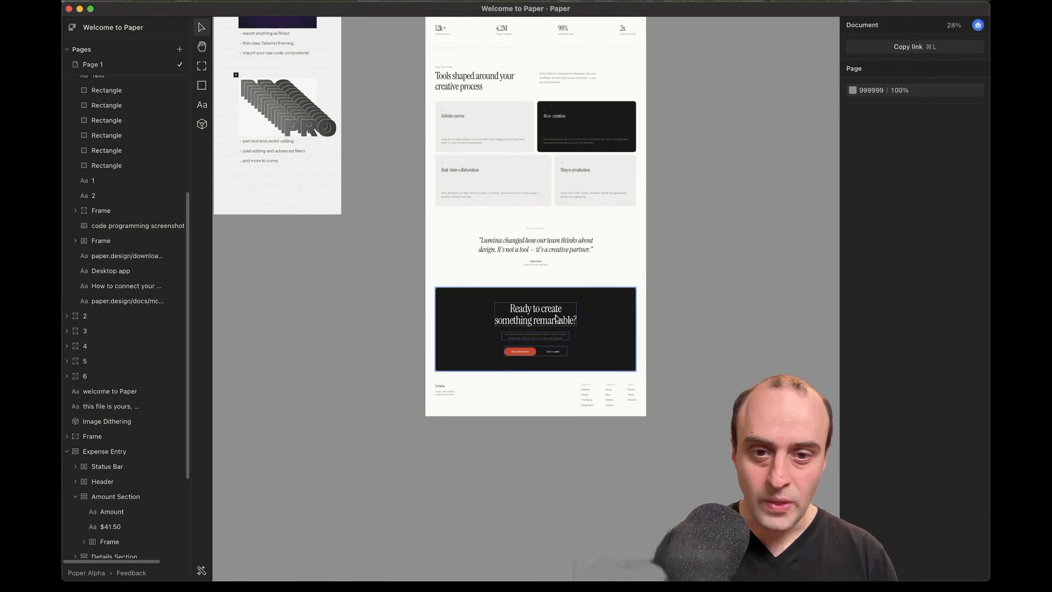
scroll(559, 311, up, 5)
scroll(559, 311, up, 12)
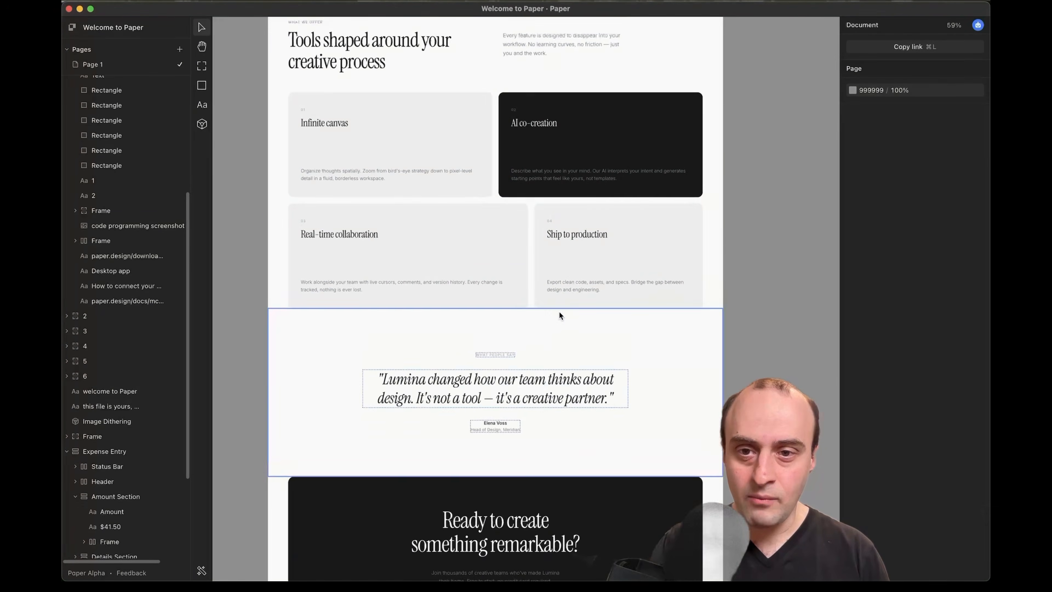
scroll(467, 185, up, 10)
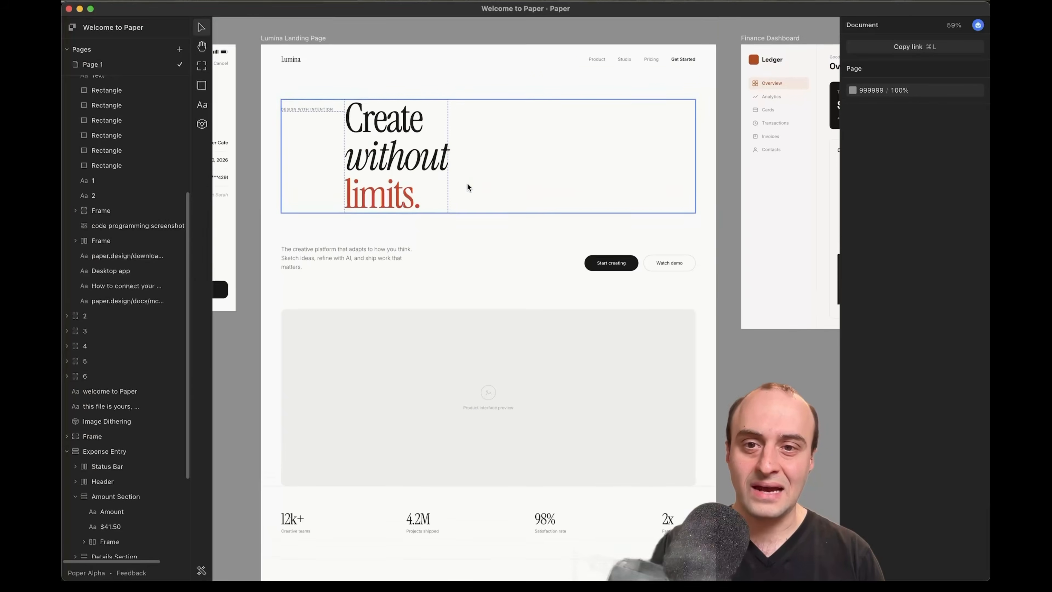
scroll(467, 186, right, 8)
scroll(468, 187, right, 5)
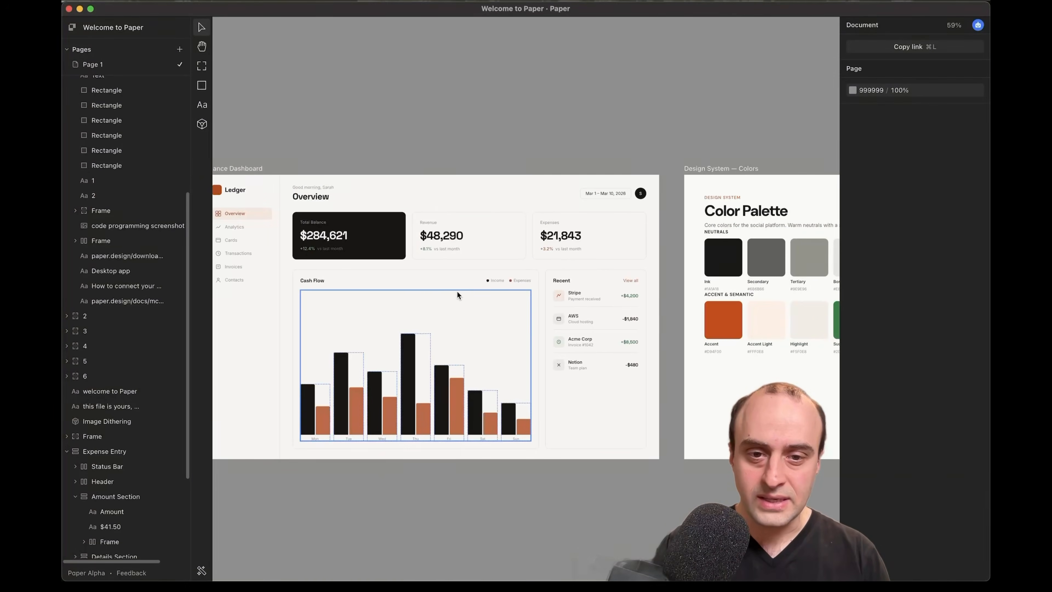
scroll(458, 294, left, 2)
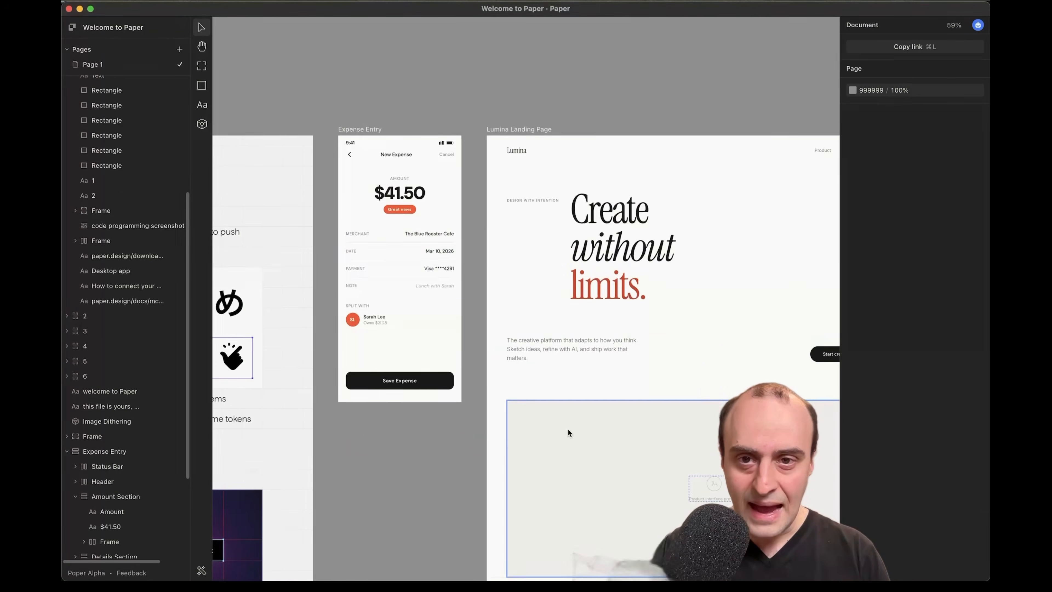
scroll(567, 428, up, 2)
scroll(567, 428, left, 2)
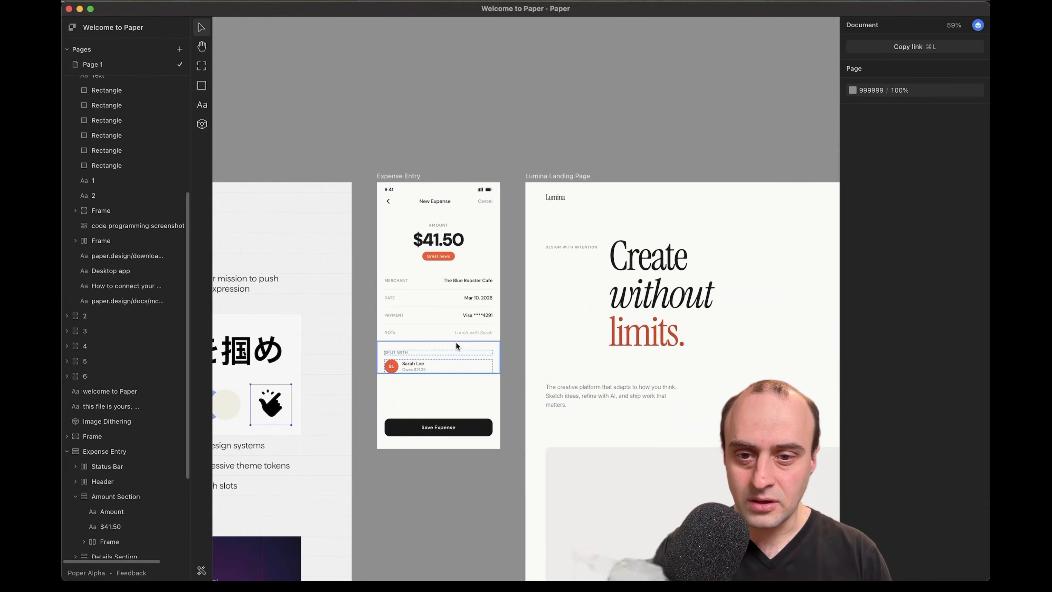
Request an HTML page of the expense design for the browser, then return to Paper
scroll(456, 342, up, 5)
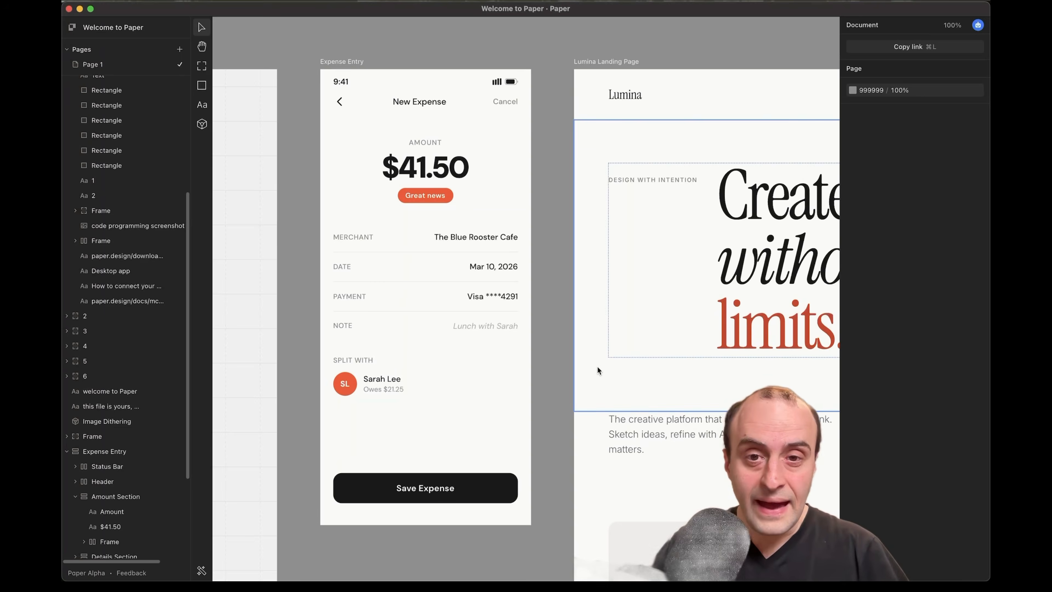
scroll(555, 303, down, 5)
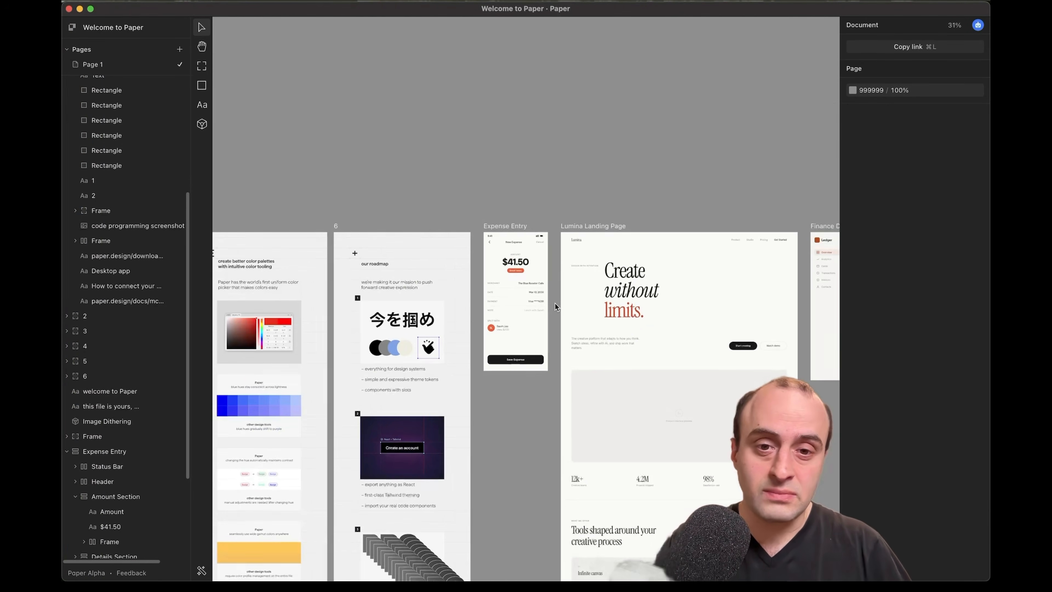
scroll(555, 303, down, 4)
scroll(555, 302, right, 3)
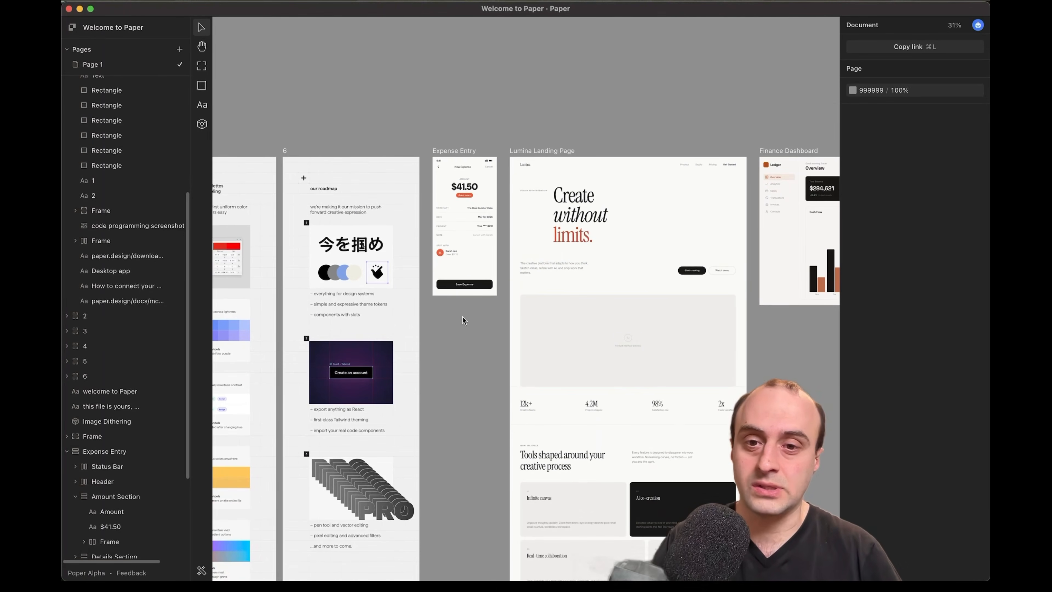
scroll(461, 312, down, 3)
scroll(461, 311, right, 3)
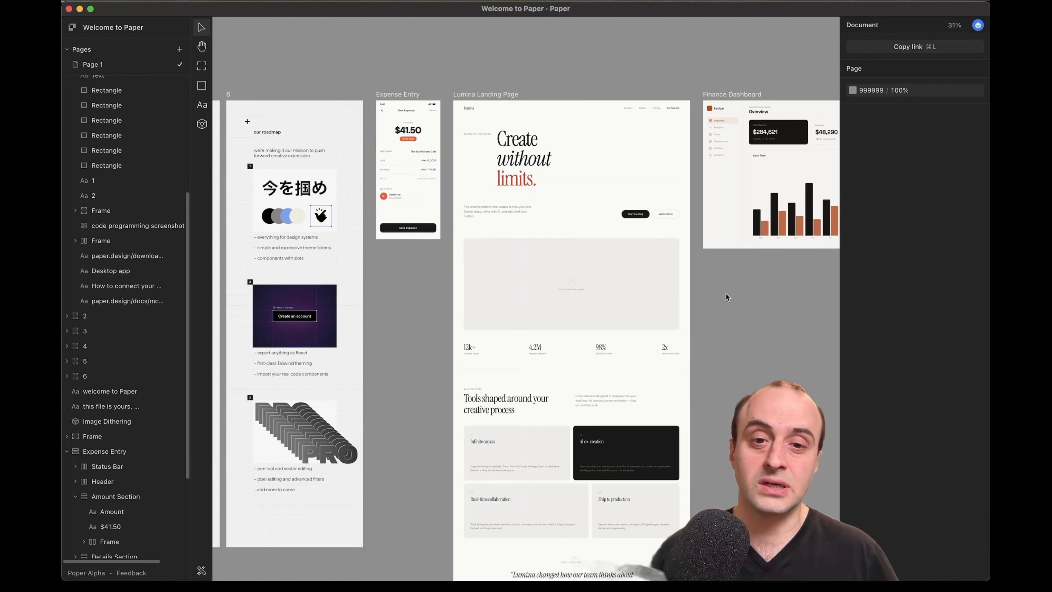
scroll(705, 326, up, 2)
scroll(705, 326, right, 3)
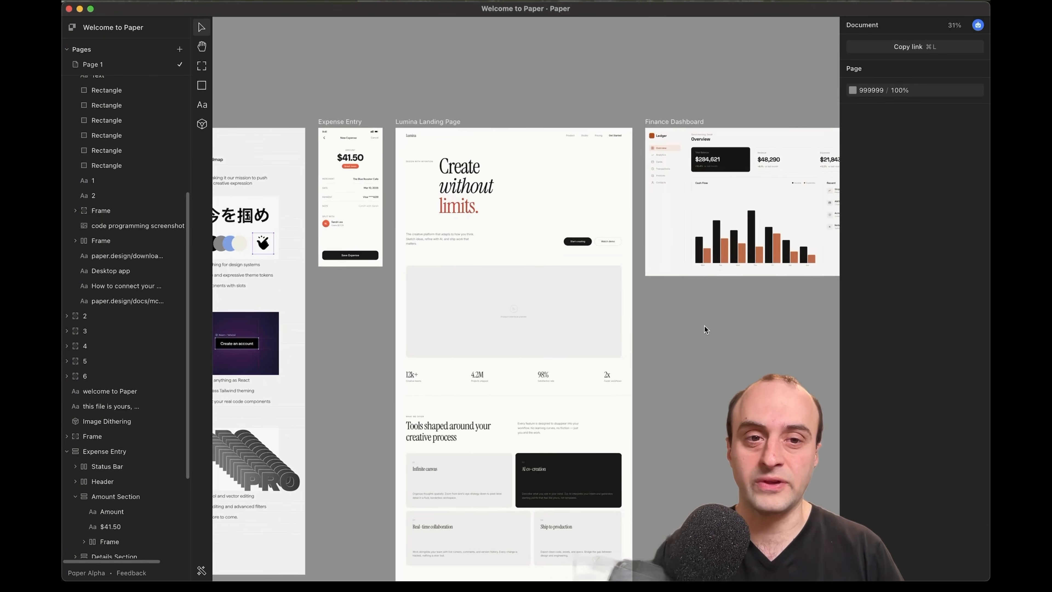
scroll(705, 326, right, 3)
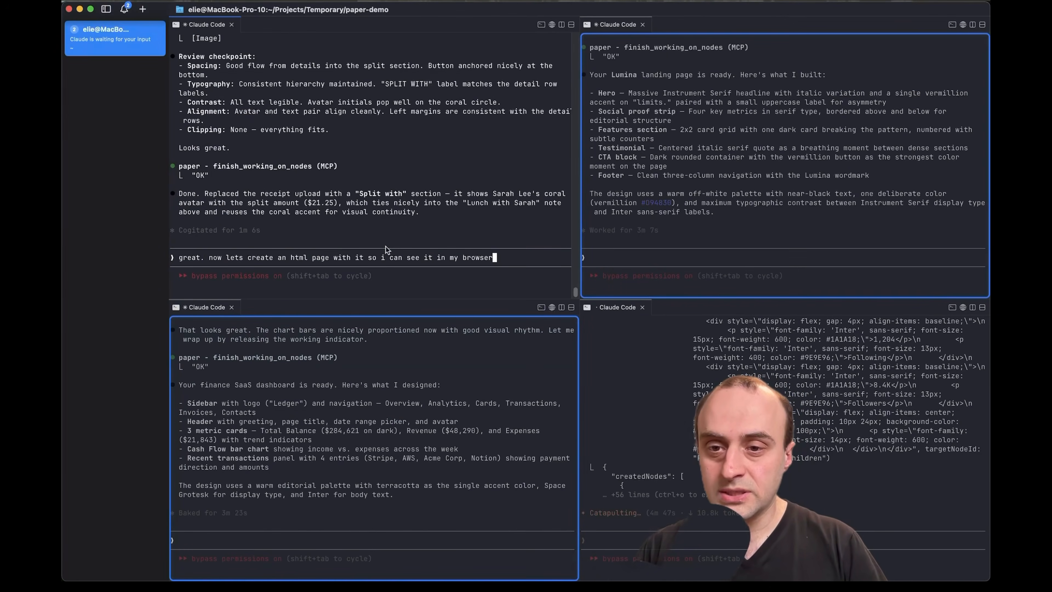
key(Return)
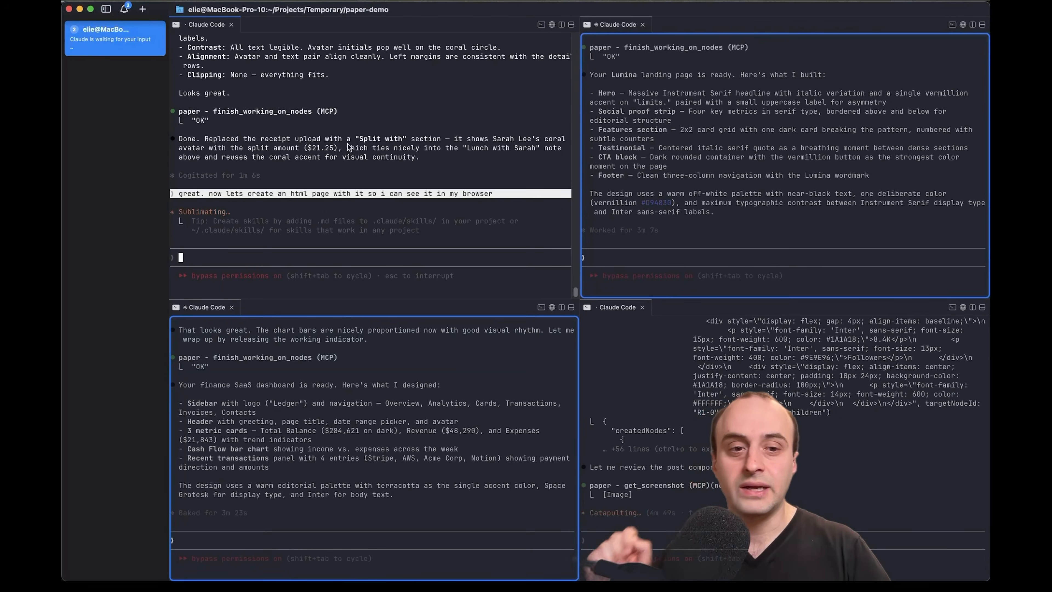
key(super+Tab)
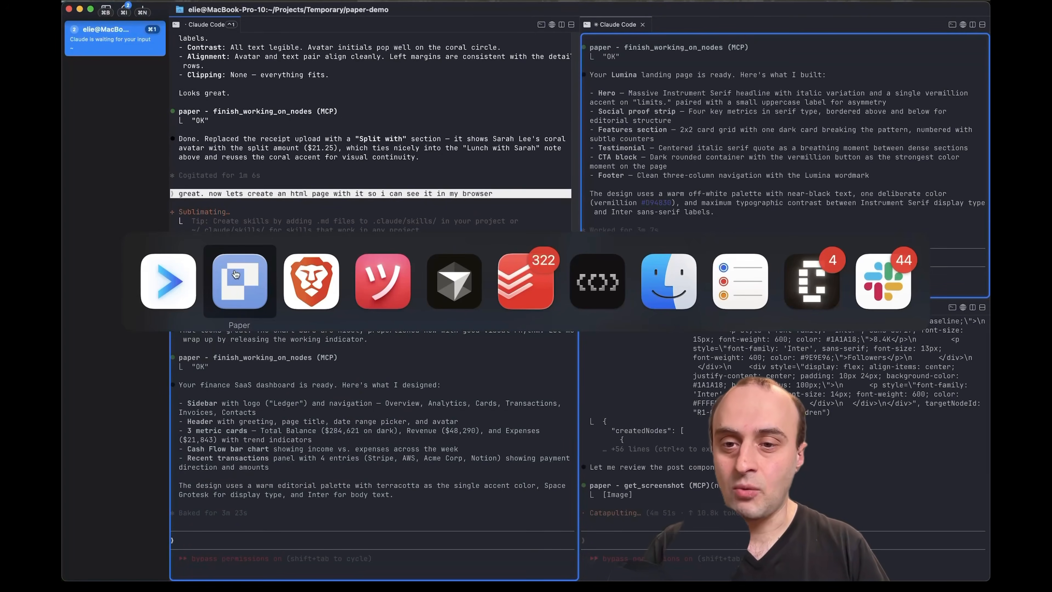
click(236, 274)
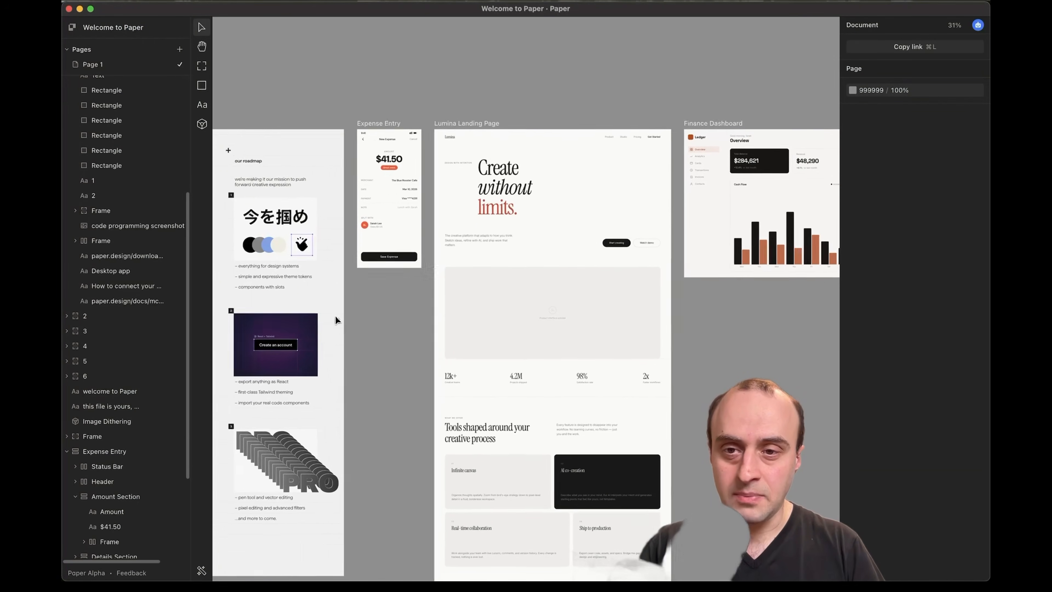
Copy the Expense Entry frame as React code via its context menu
scroll(380, 269, up, 3)
scroll(362, 263, up, 3)
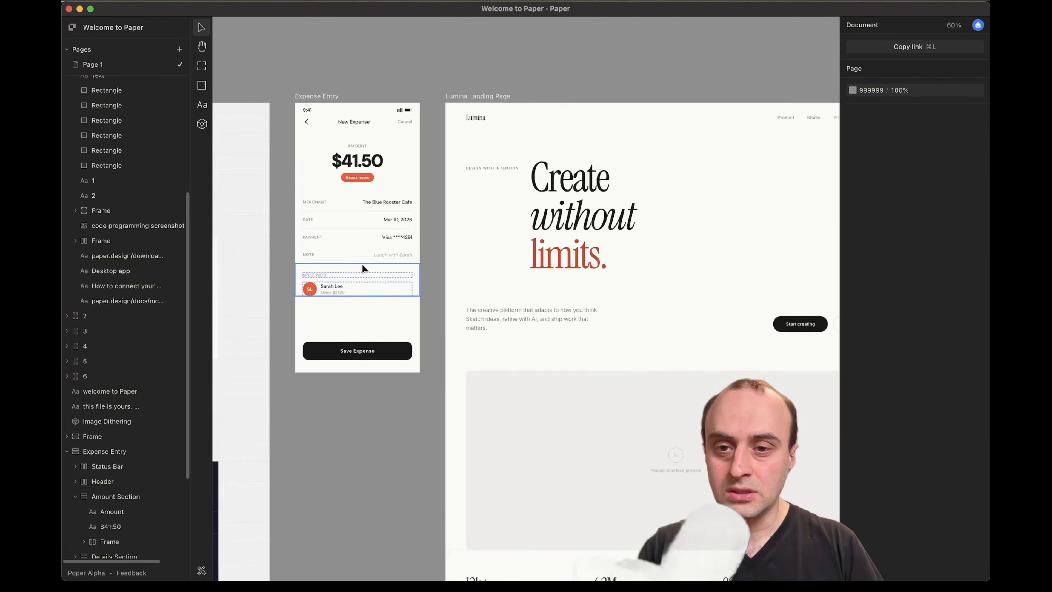
scroll(361, 263, up, 4)
click(312, 35)
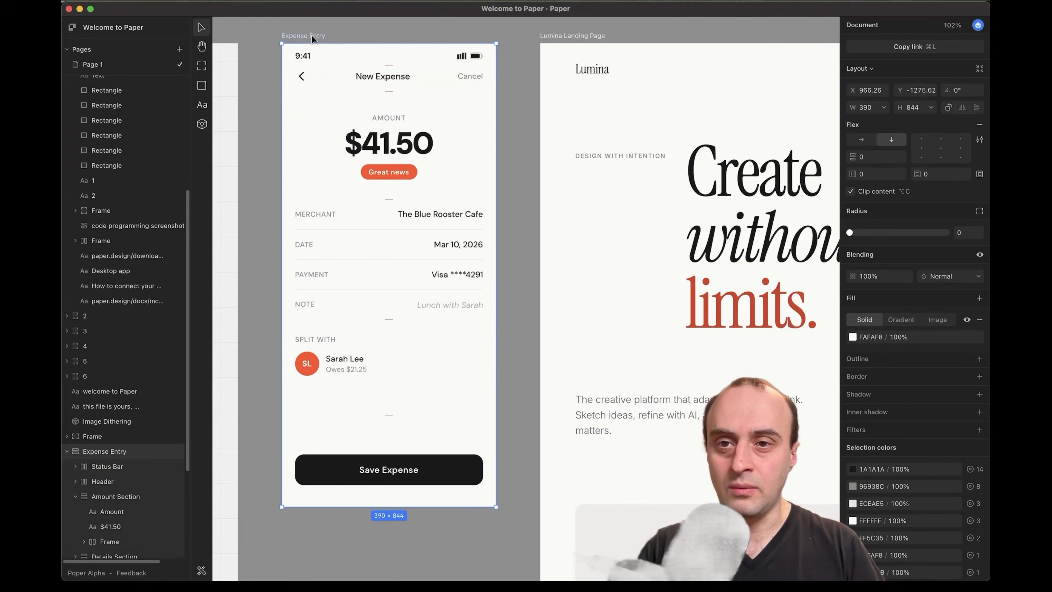
right_click(312, 36)
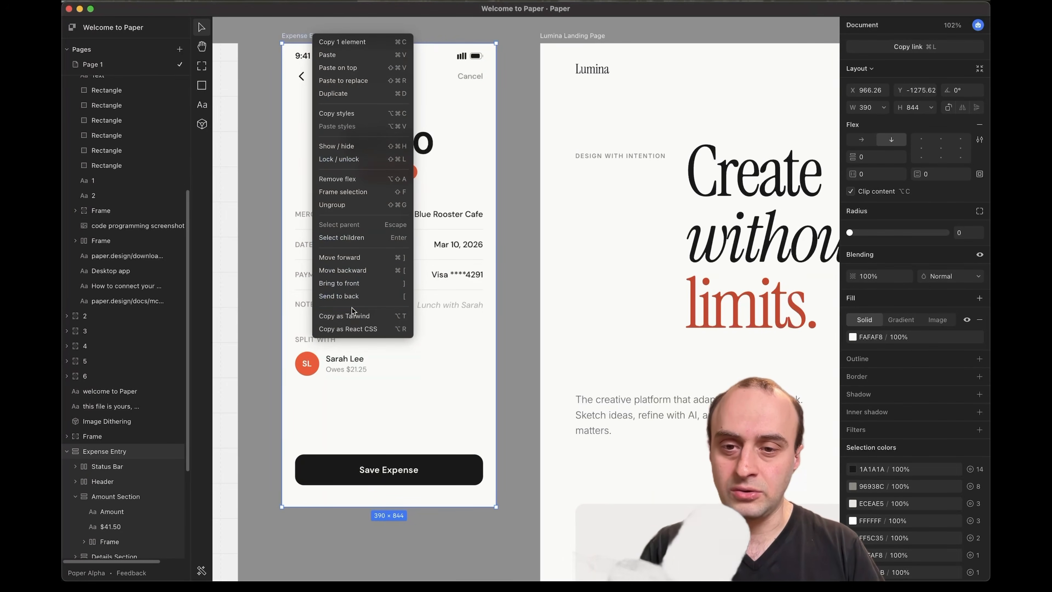
click(364, 328)
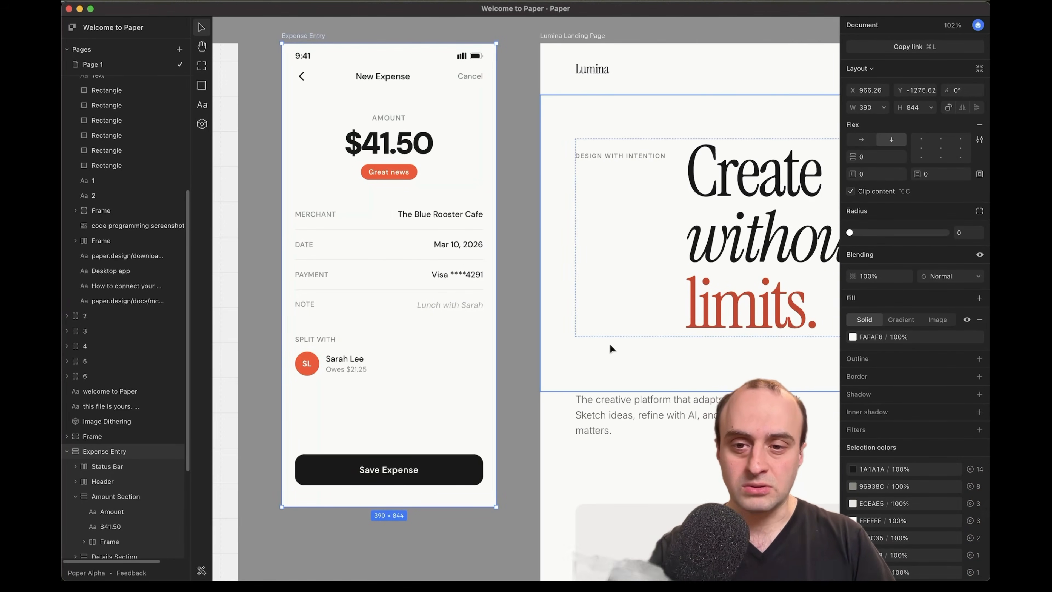
Bring the Claude Code terminal sessions forward and look over their output
key(super+Tab)
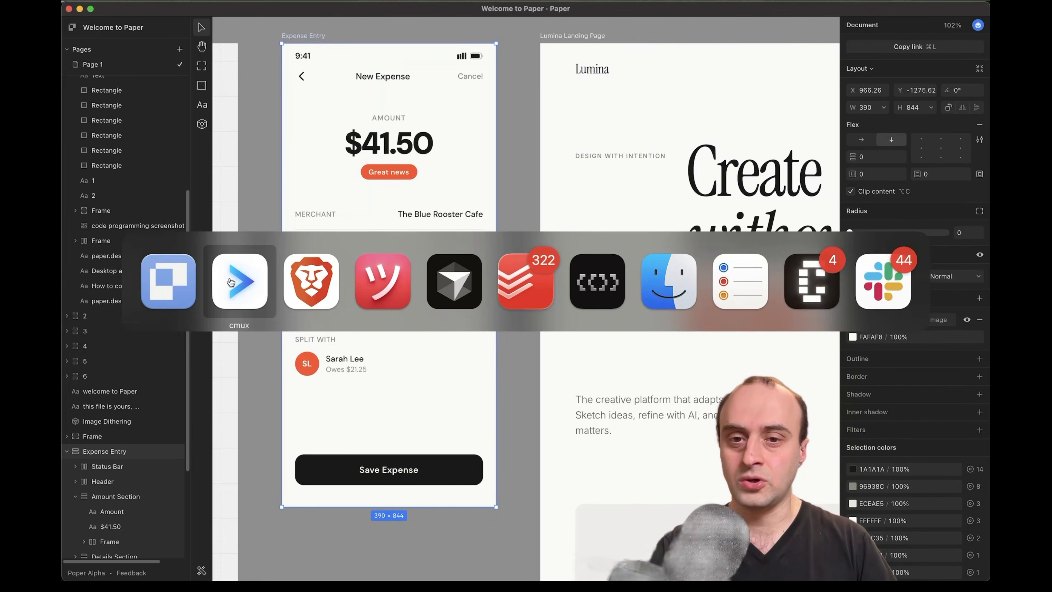
click(231, 283)
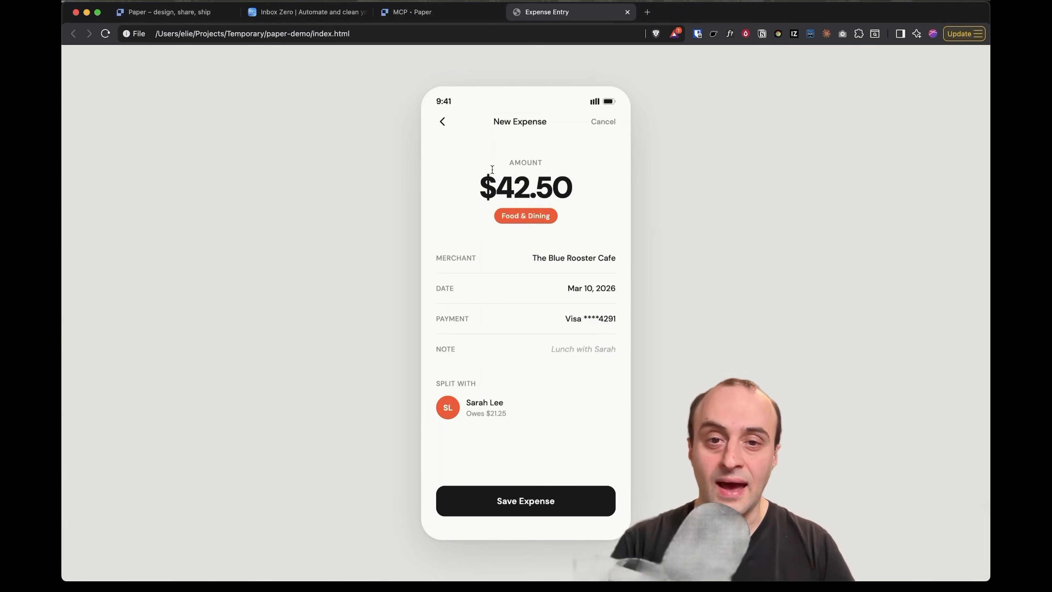
drag(489, 183, 595, 365)
click(578, 431)
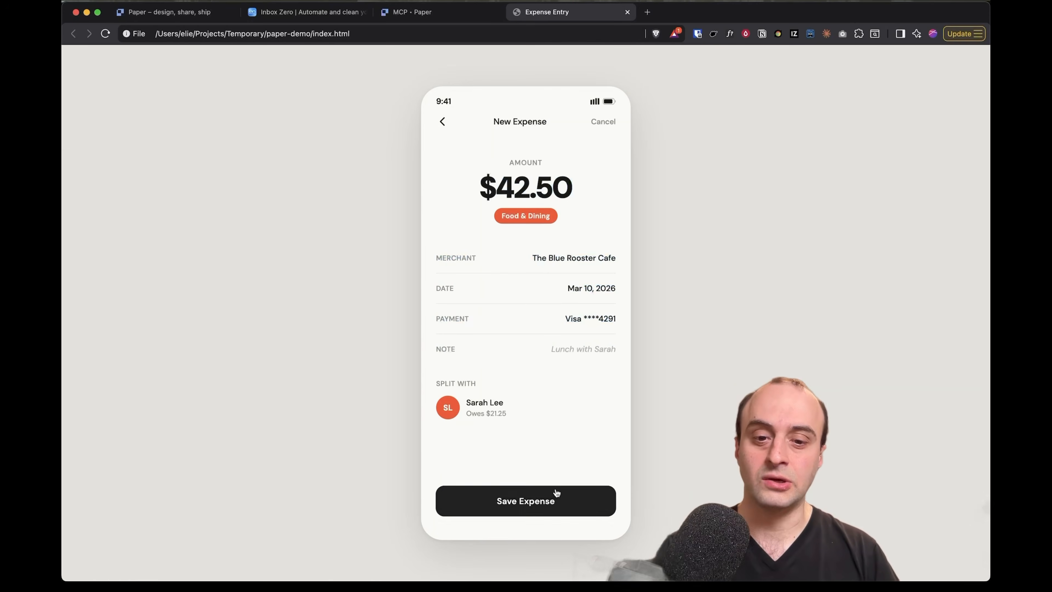
Select and clear text across the generated Expense Entry page in the browser
drag(551, 460, 528, 300)
click(536, 453)
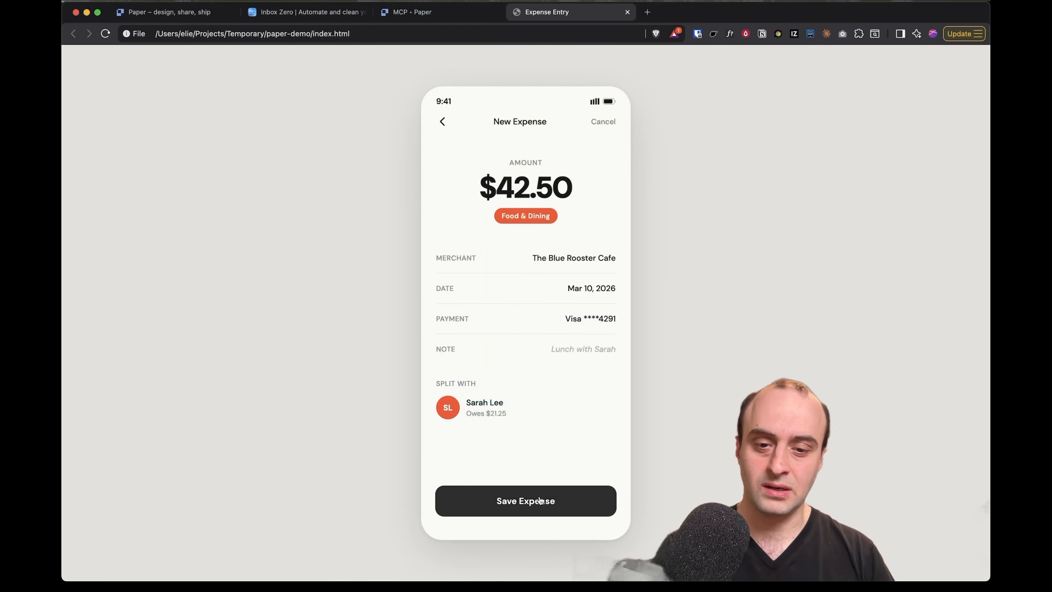
drag(531, 443, 427, 74)
click(426, 73)
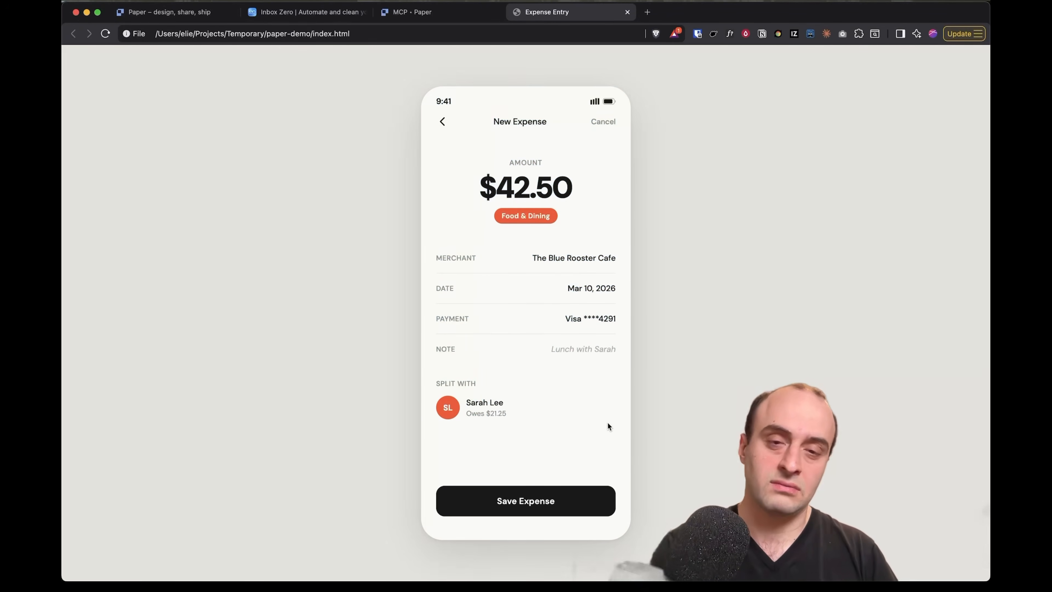
click(511, 115)
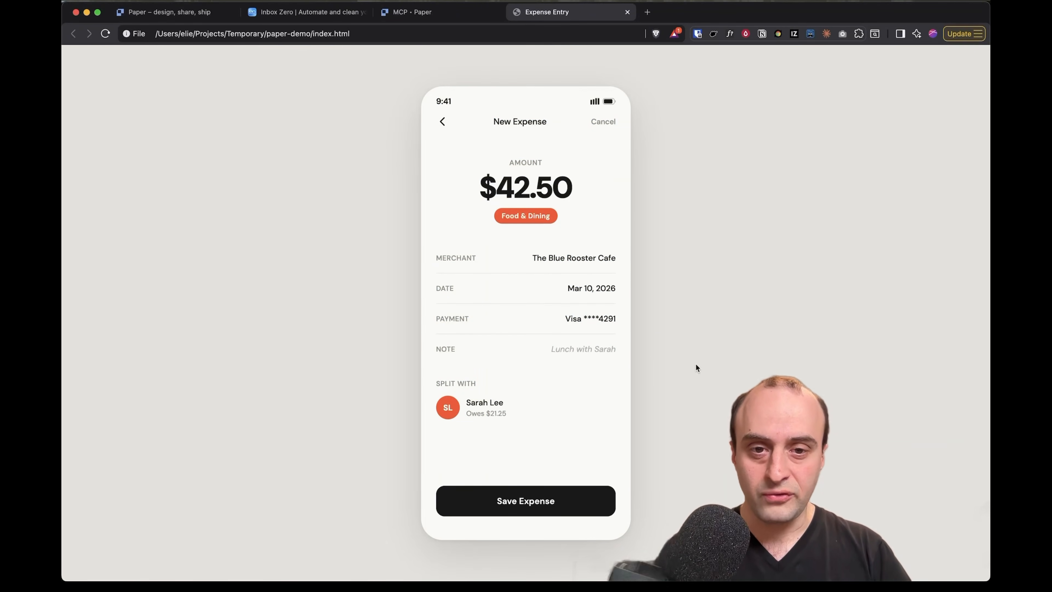
Inspect the merchant name's markup and expand the Payment detail row in Elements
right_click(565, 258)
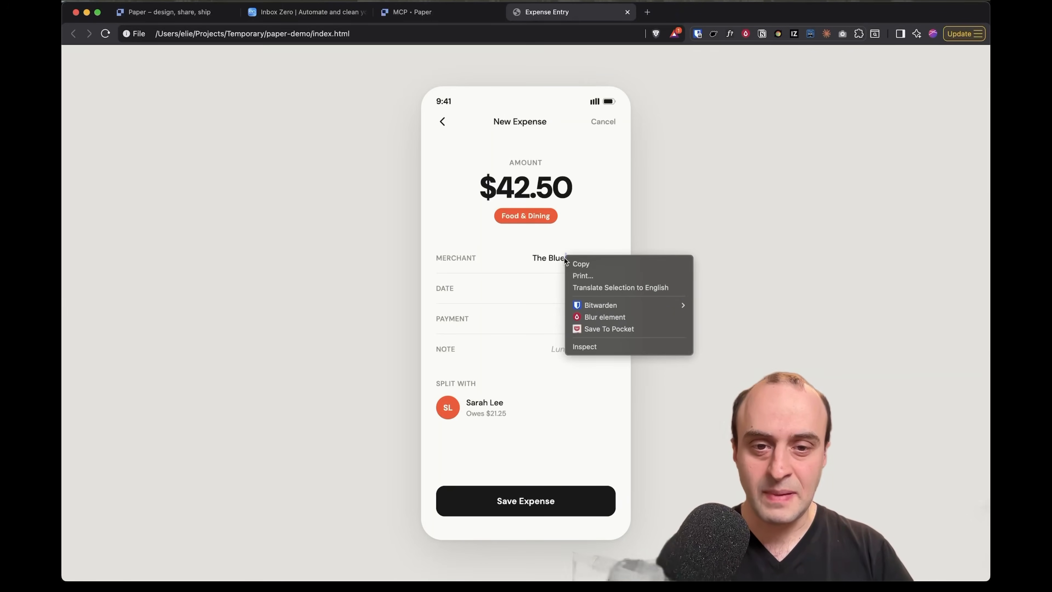
click(600, 345)
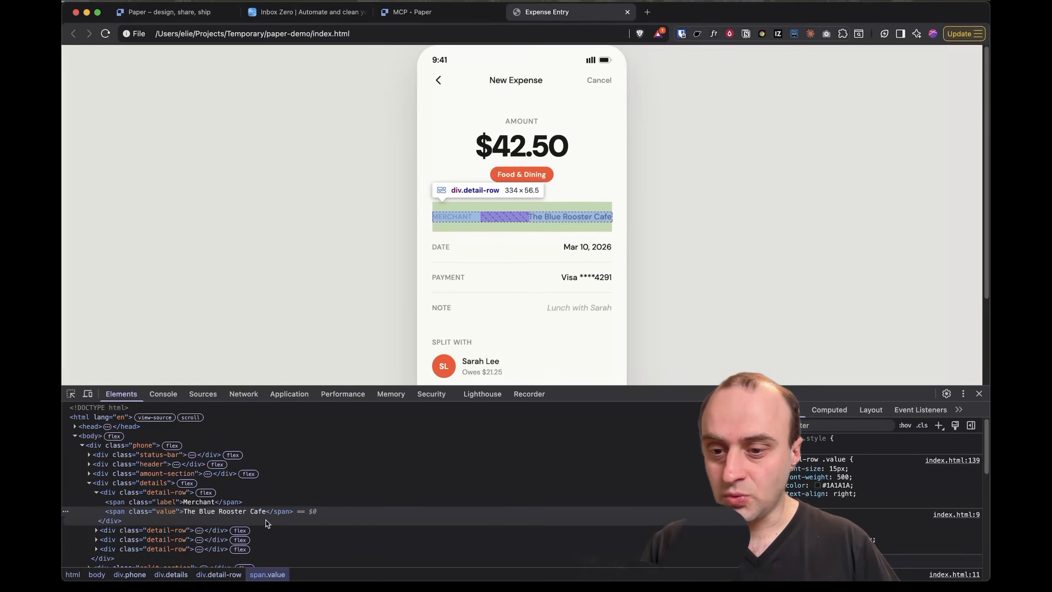
scroll(249, 514, down, 2)
click(160, 509)
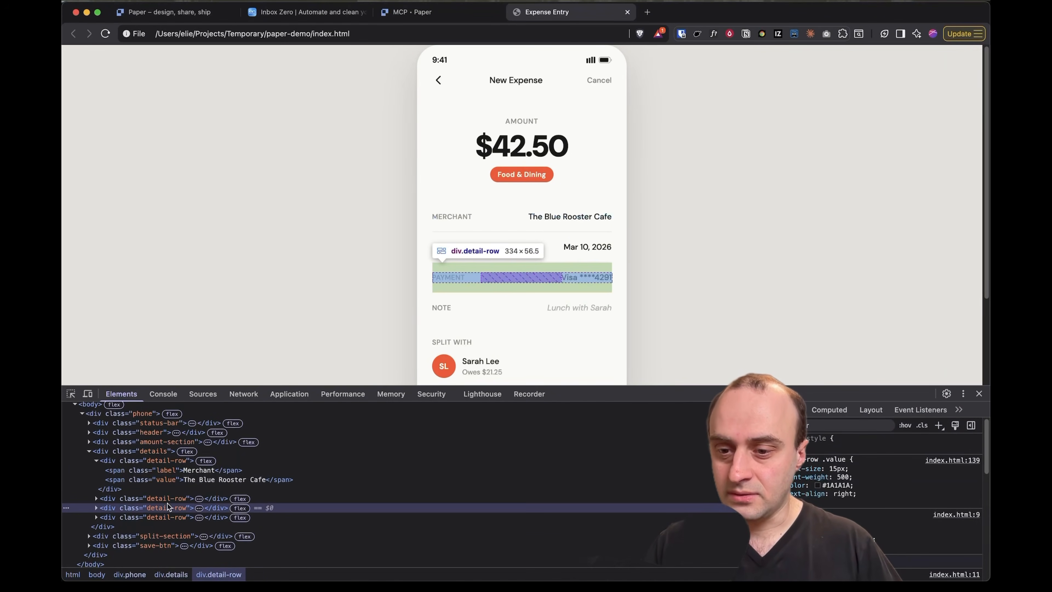
click(96, 507)
scroll(124, 518, down, 1)
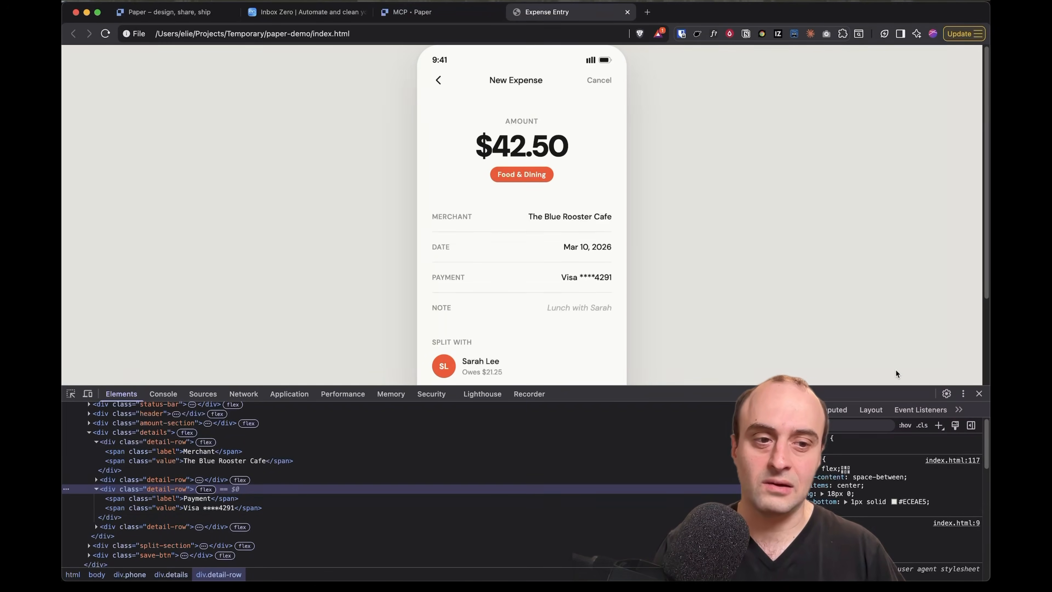
Return to the Paper canvas and clear the selected rectangle
key(super+Tab)
click(659, 266)
scroll(682, 280, right, 1)
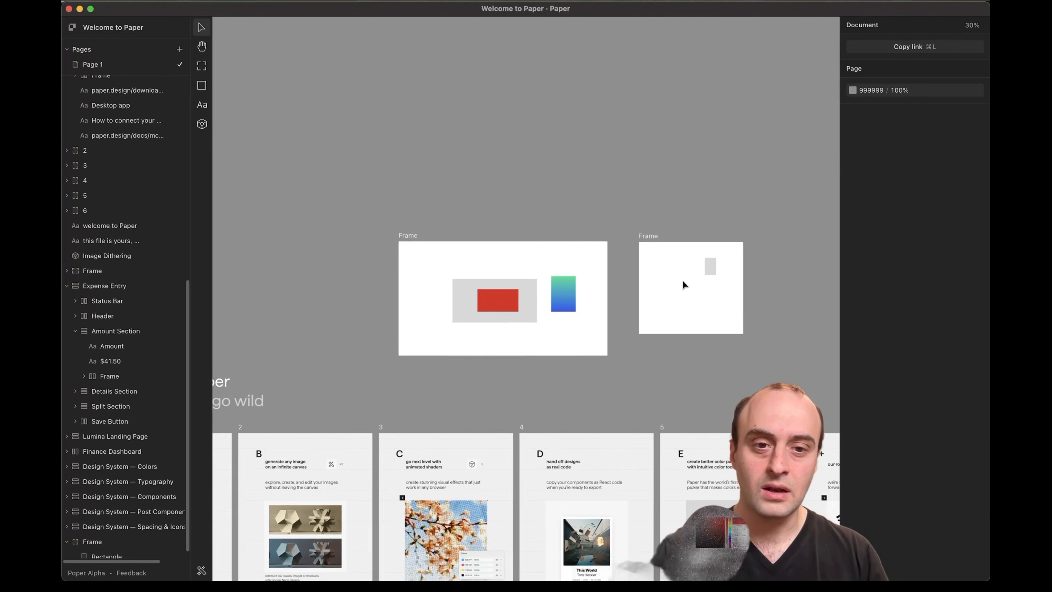
Round the small grey rectangle's corners to radius 15 and give it a new fill colour
scroll(624, 299, up, 5)
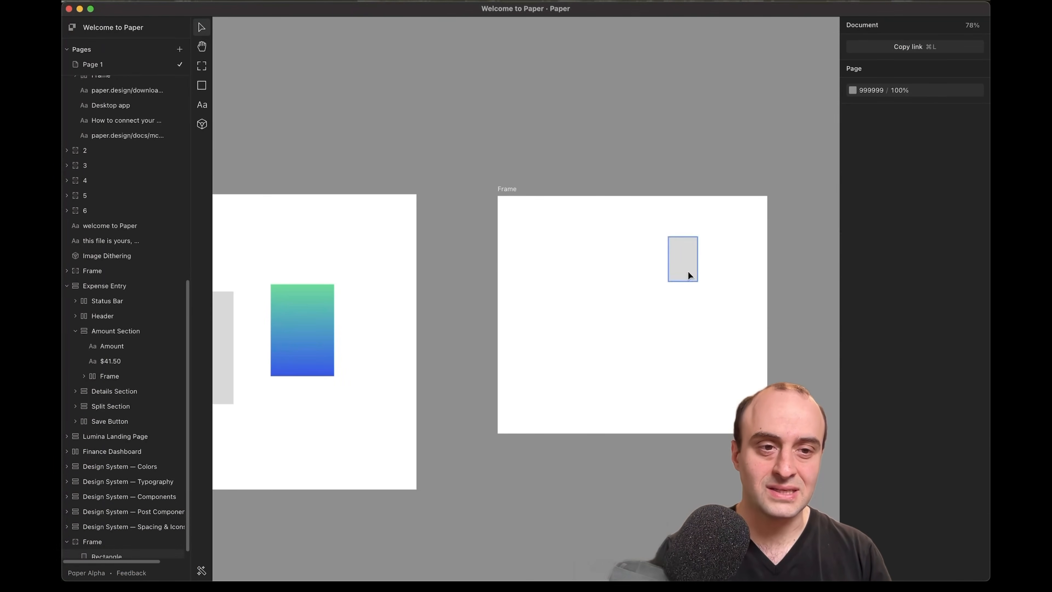
click(688, 271)
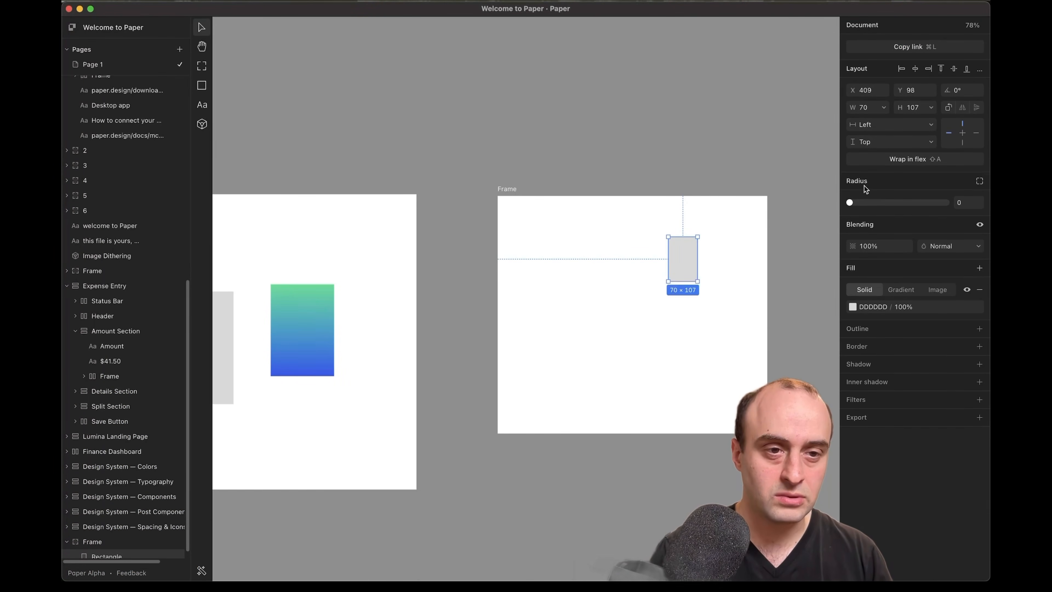
drag(849, 203, 890, 203)
click(853, 307)
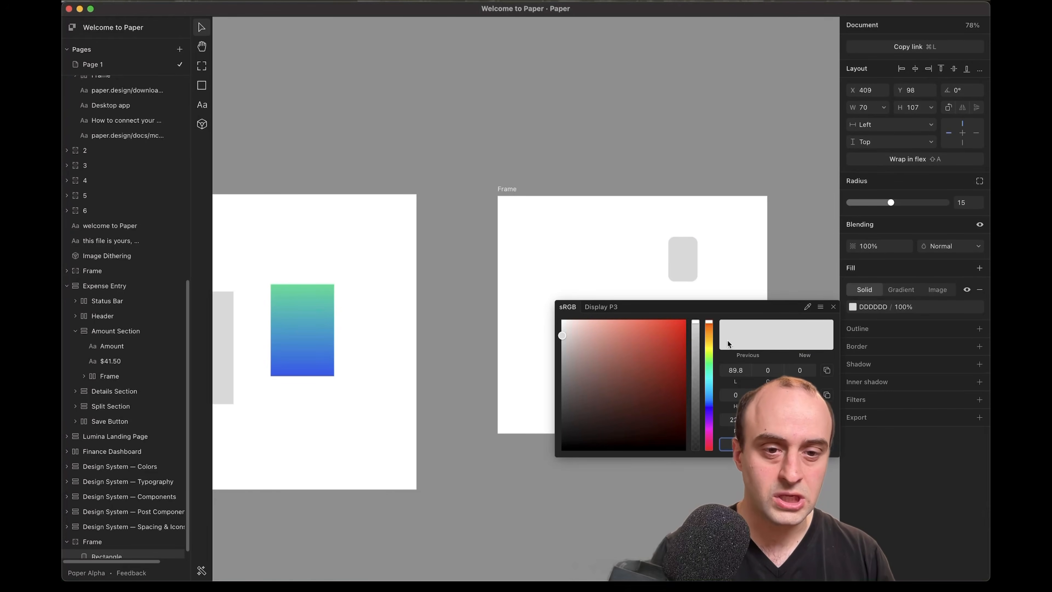
click(666, 331)
click(554, 223)
scroll(553, 227, left, 3)
scroll(551, 233, left, 6)
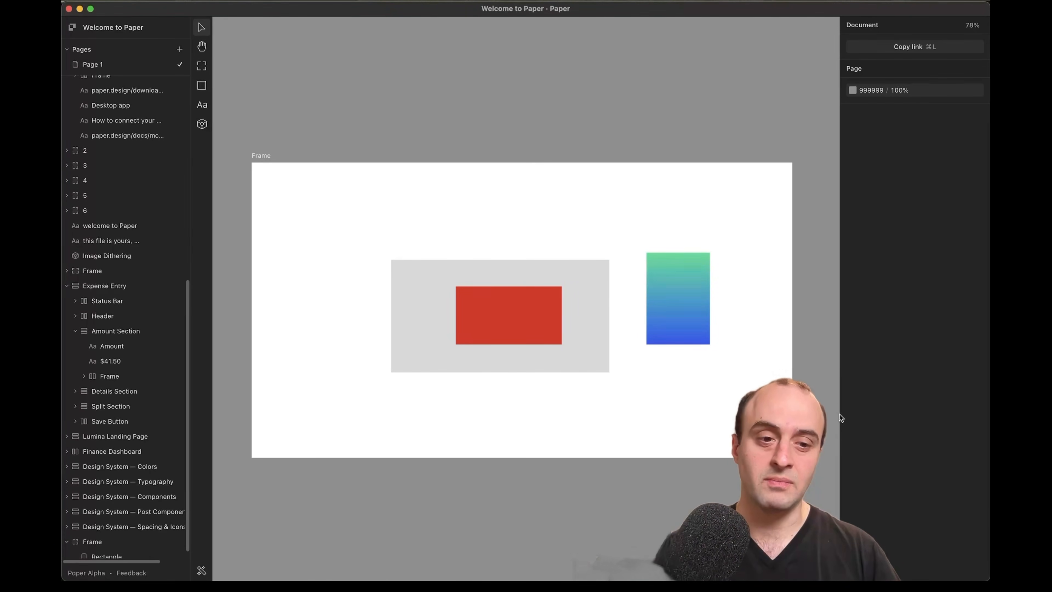
Check the paper-demo page in the browser and review the Background component code in page.tsx
key(super+Tab)
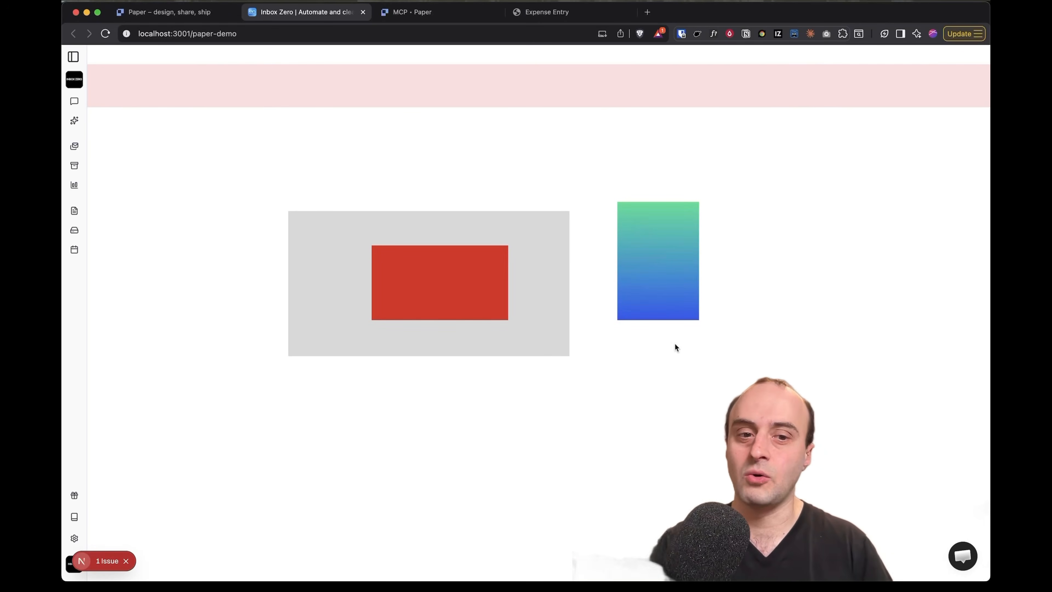
key(super+Tab)
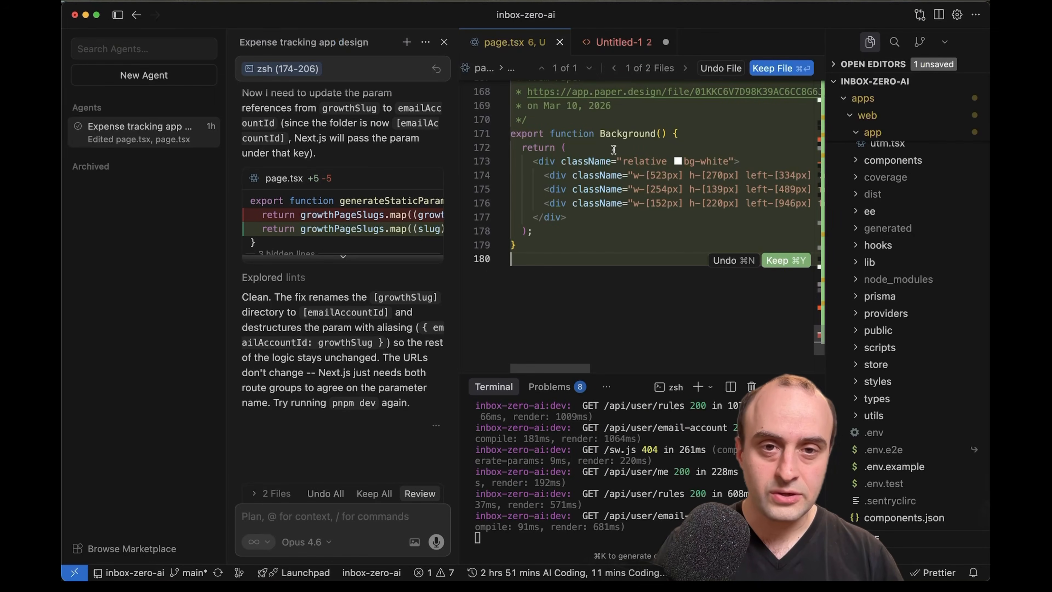
drag(606, 136, 588, 205)
click(601, 271)
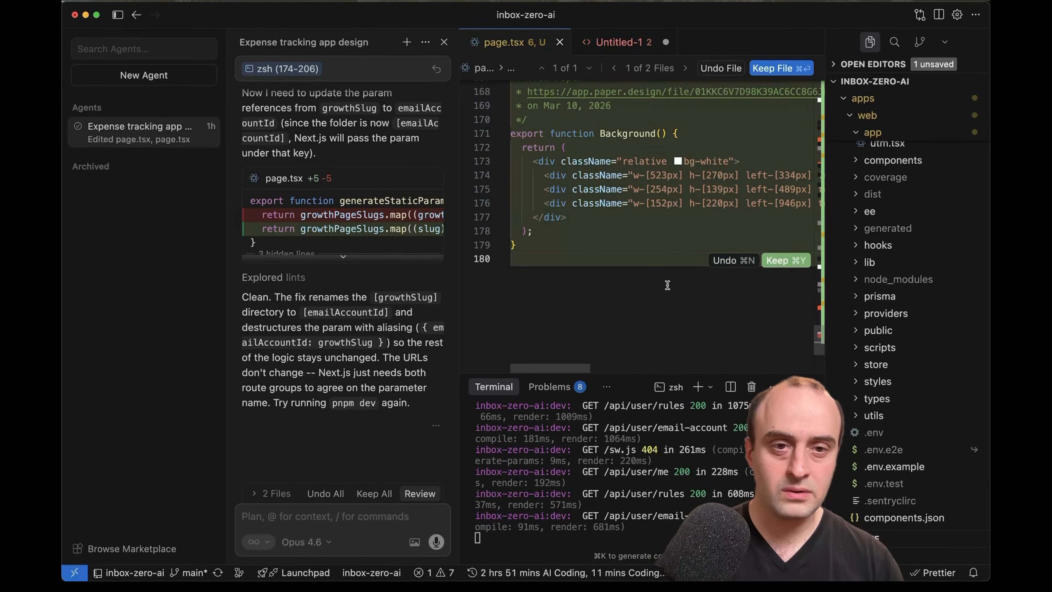
Copy the Paper frame as React with Tailwind and replace all of page.tsx with it in Cursor
key(super+Tab)
right_click(270, 154)
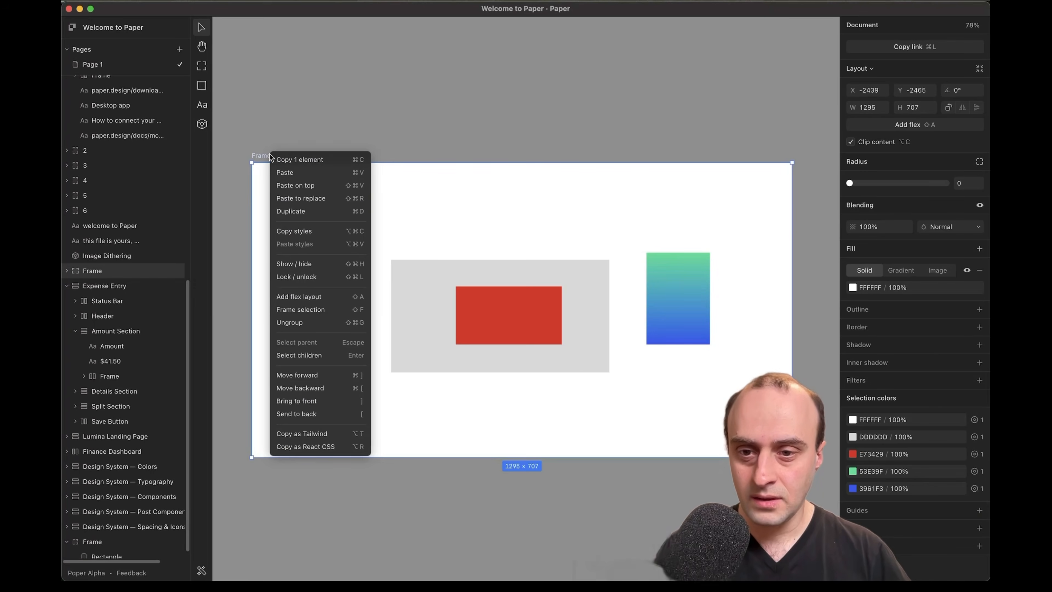
click(307, 435)
key(super+Tab)
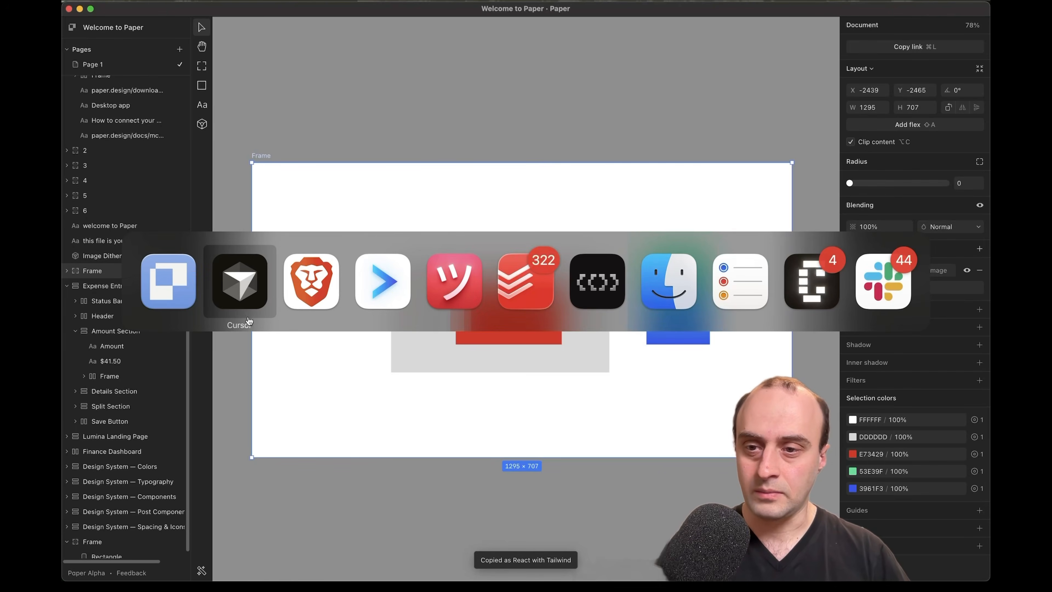
key(super+a)
key(super+v)
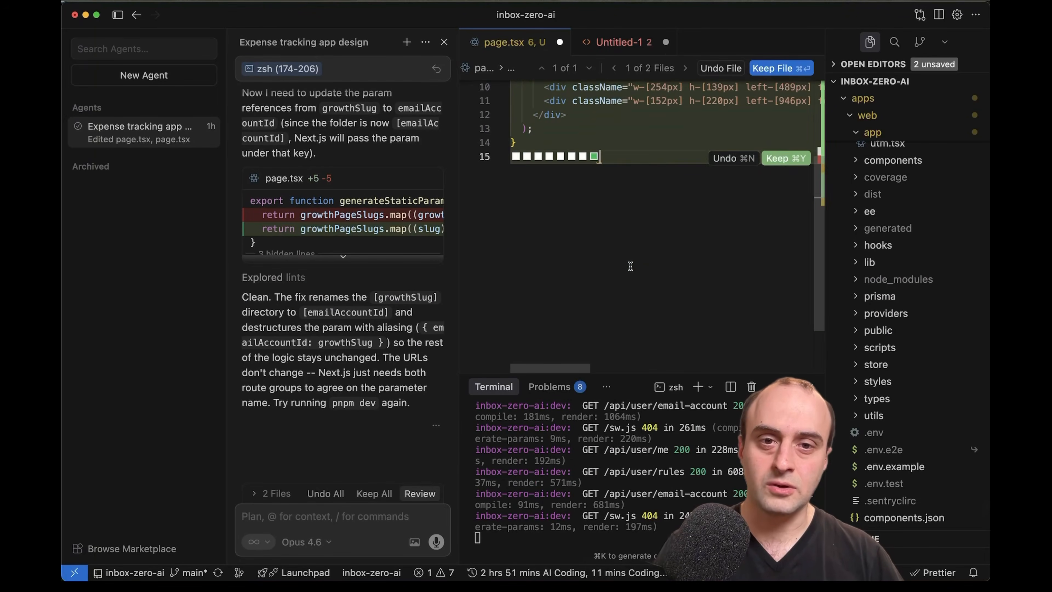
Close the agent chat and read page.tsx from the TopBar line down past the AmountHero function
scroll(629, 269, up, 2)
scroll(629, 274, up, 3)
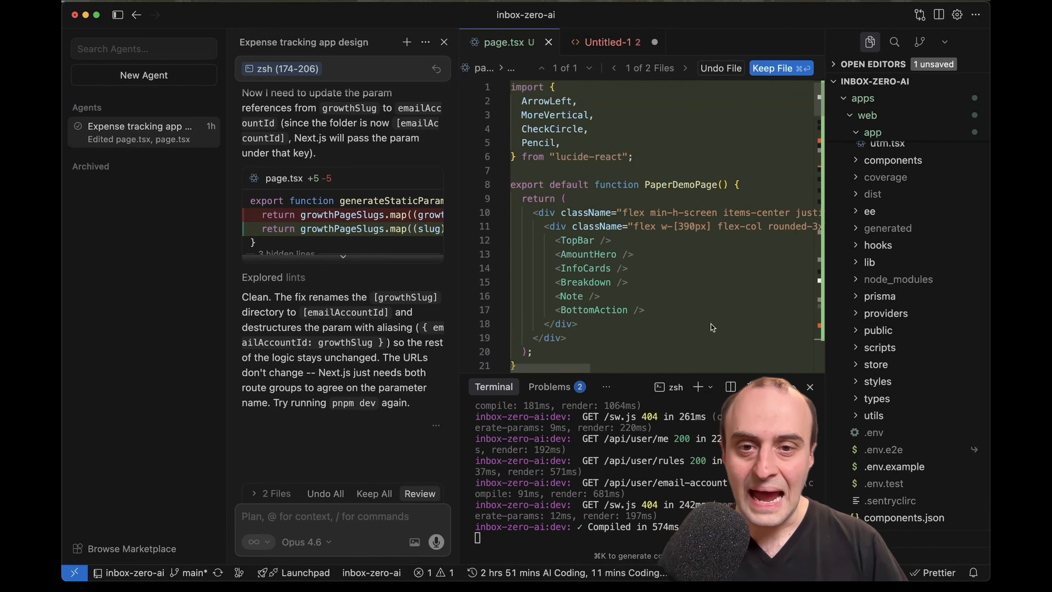
click(706, 323)
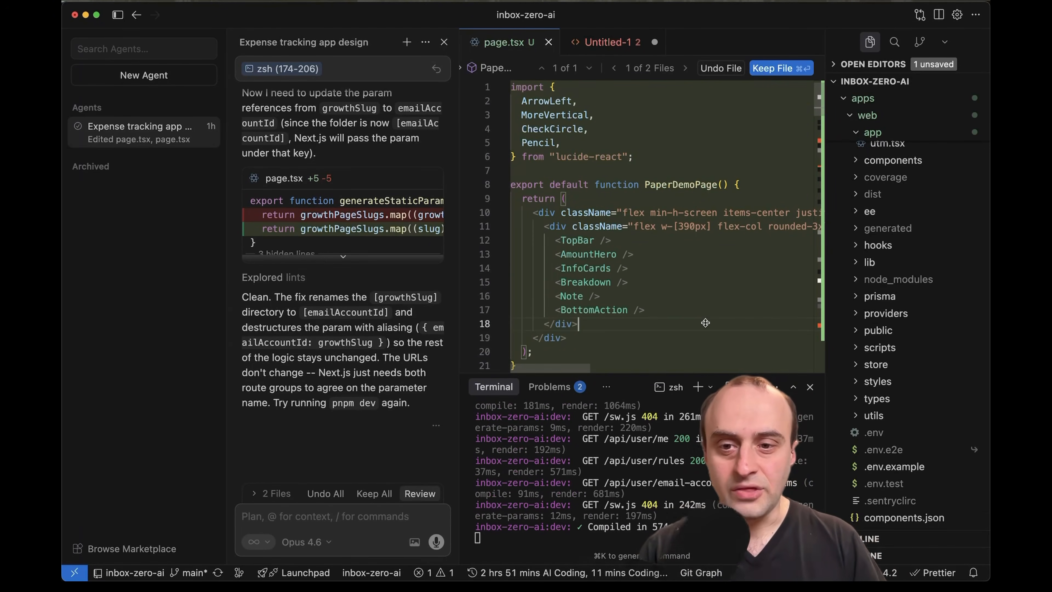
click(444, 43)
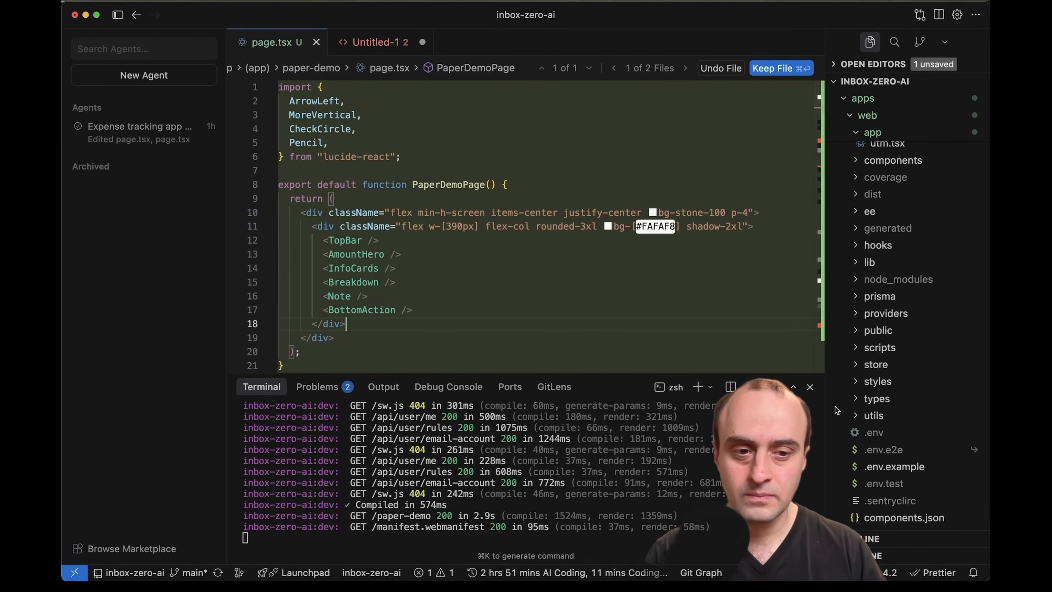
click(338, 241)
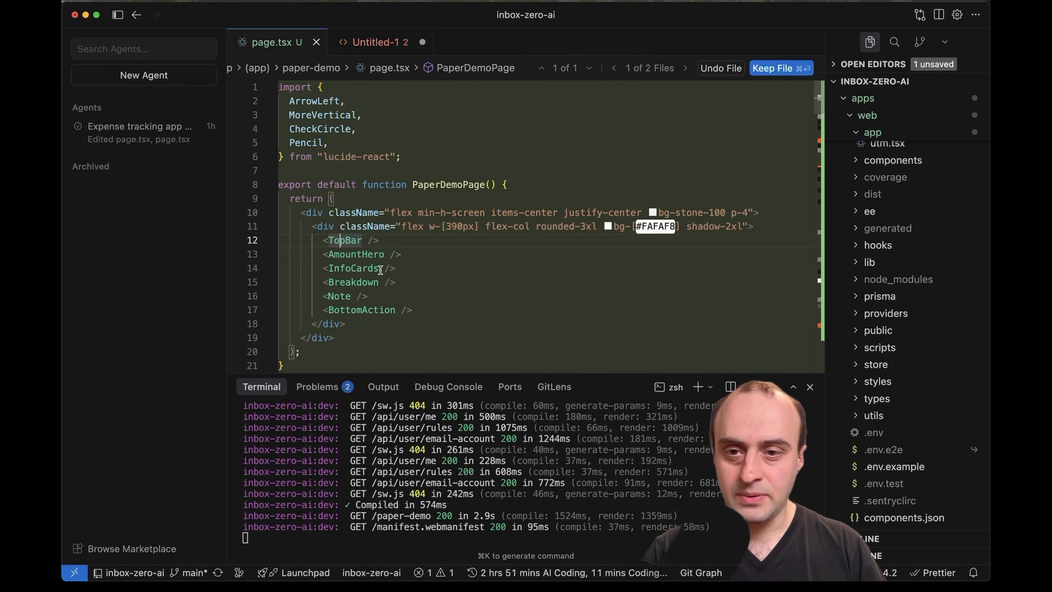
click(352, 253)
scroll(538, 299, down, 2)
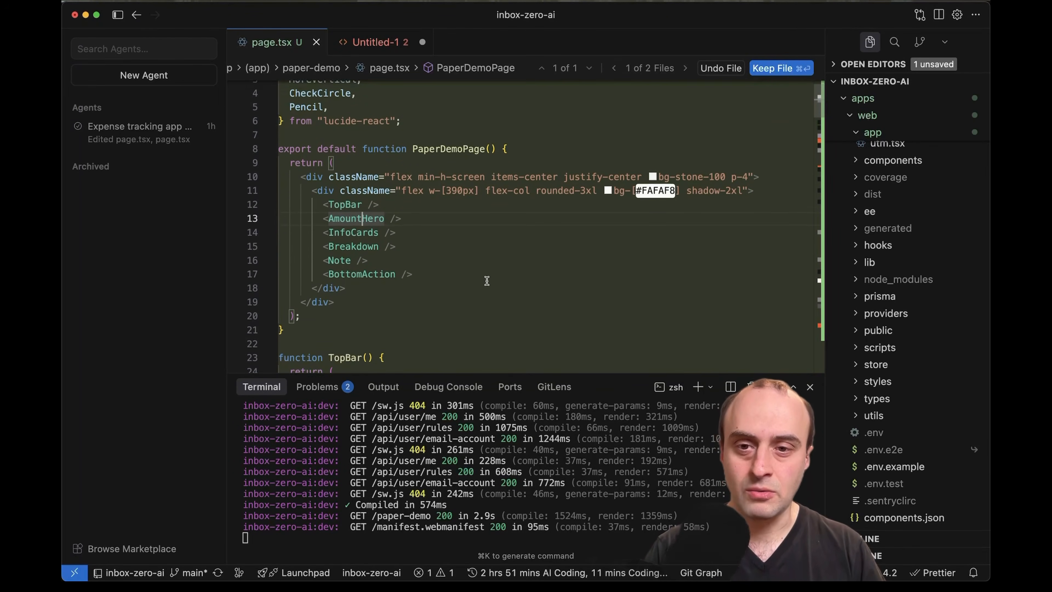
scroll(394, 233, down, 7)
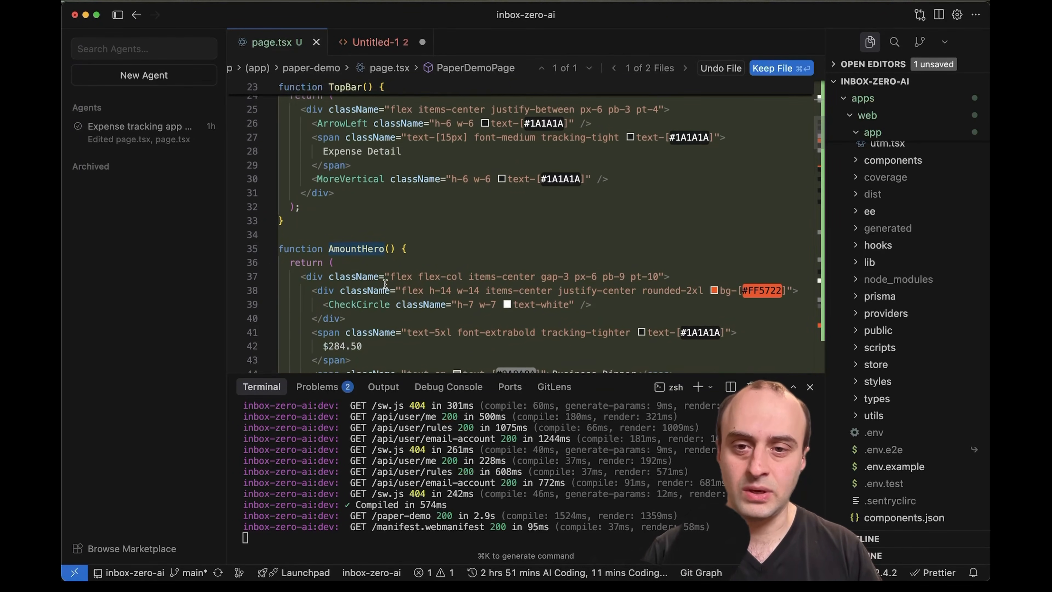
scroll(692, 311, down, 3)
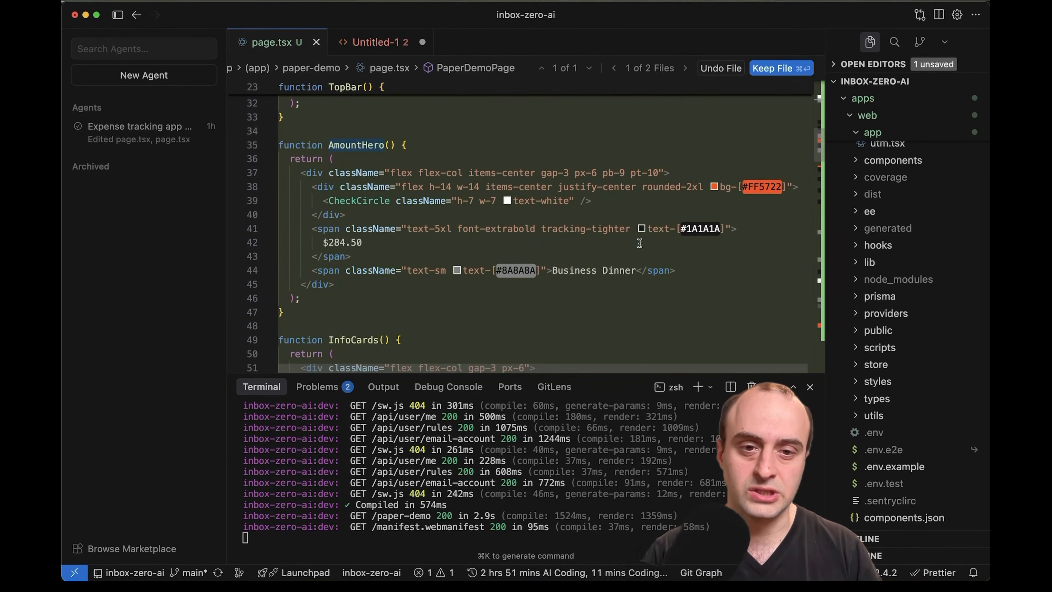
key(super+Tab)
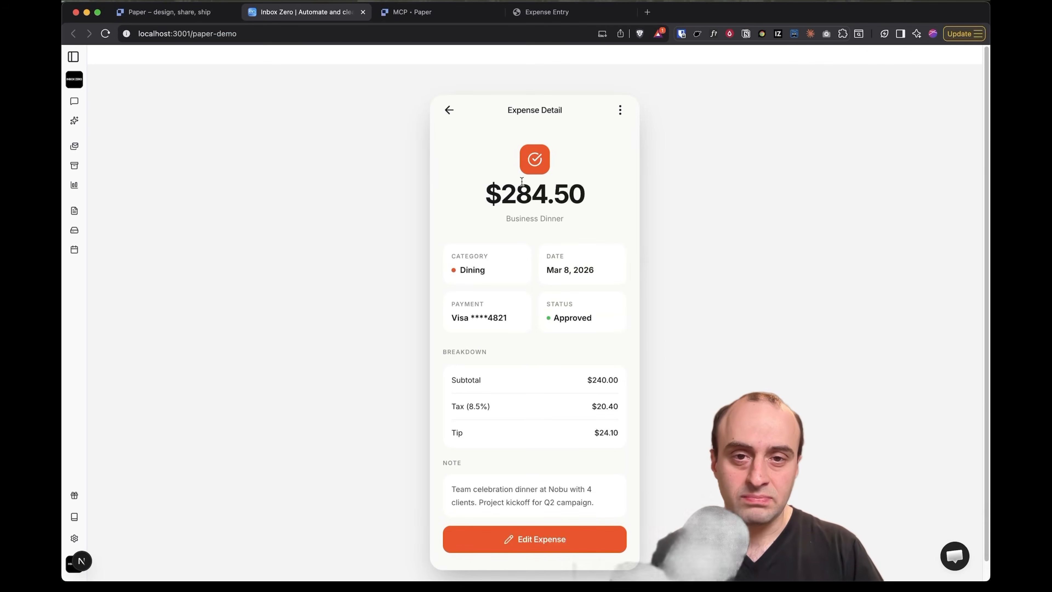
Select text on the Expense Detail page to confirm the amount, category, payment card and note are real text
drag(520, 178, 607, 378)
click(608, 379)
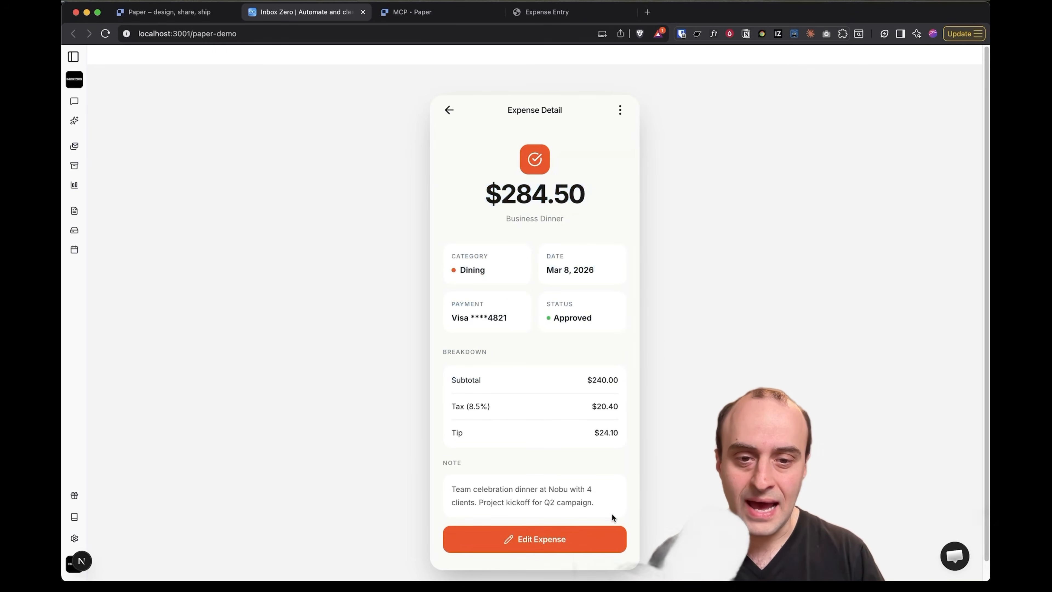
drag(613, 517, 528, 228)
click(528, 228)
drag(441, 111, 554, 296)
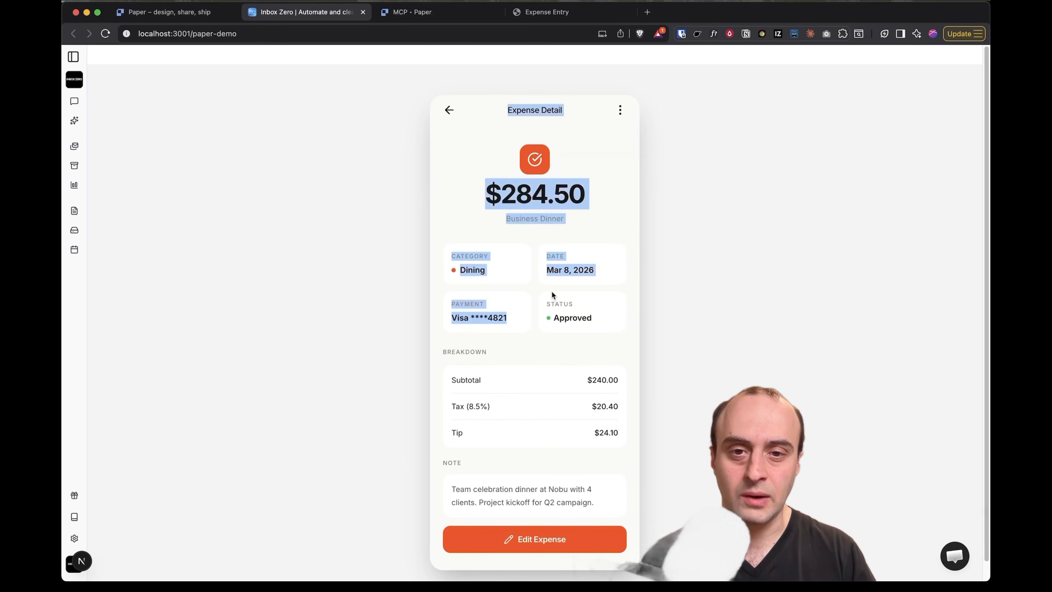
click(555, 296)
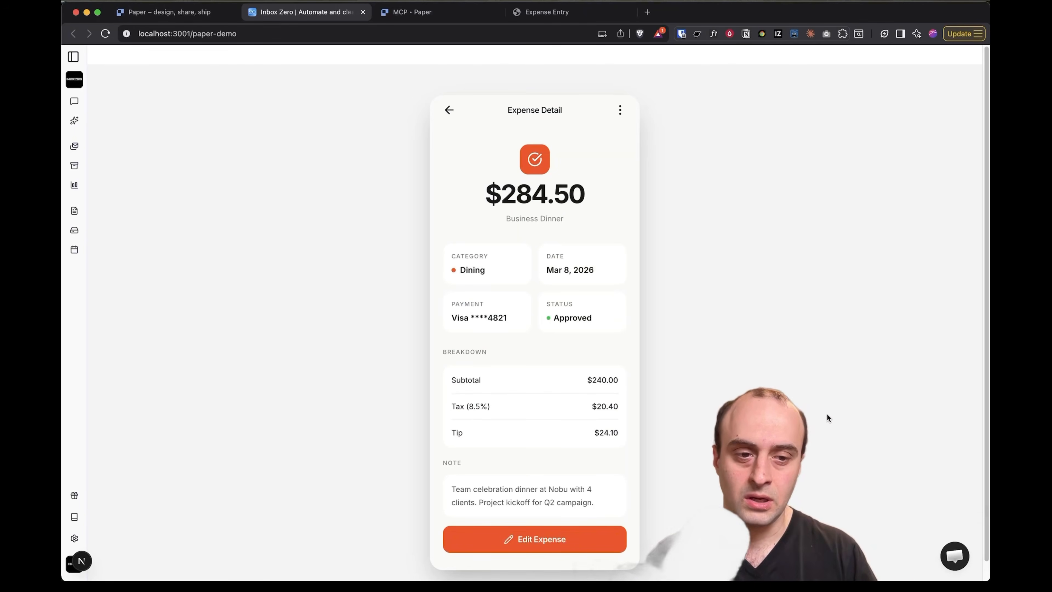
drag(484, 175, 598, 487)
click(598, 487)
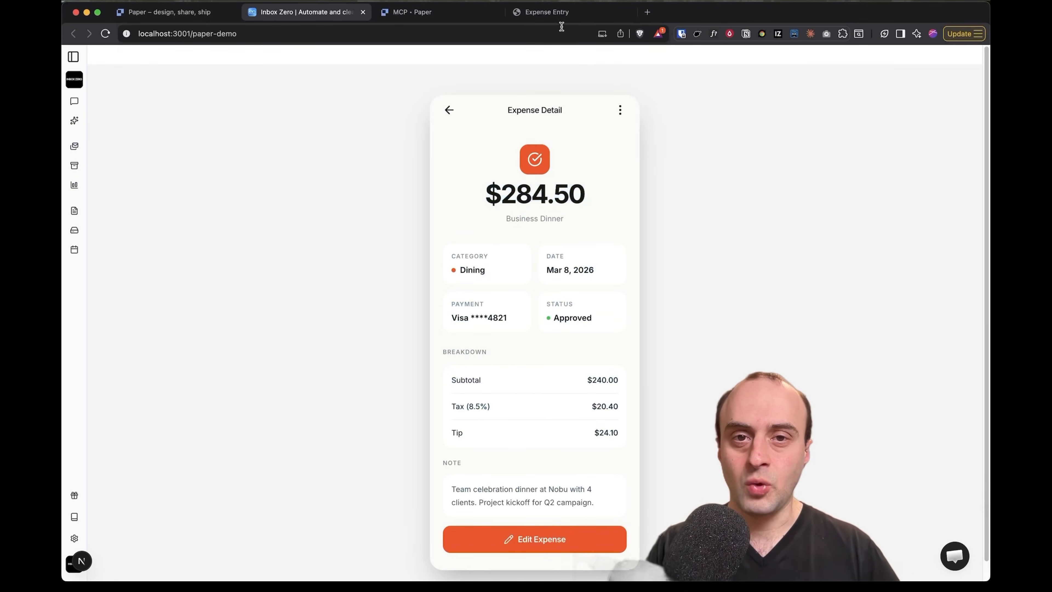
Close DevTools on the Expense Entry page and confirm its New Expense form is selectable text
click(546, 12)
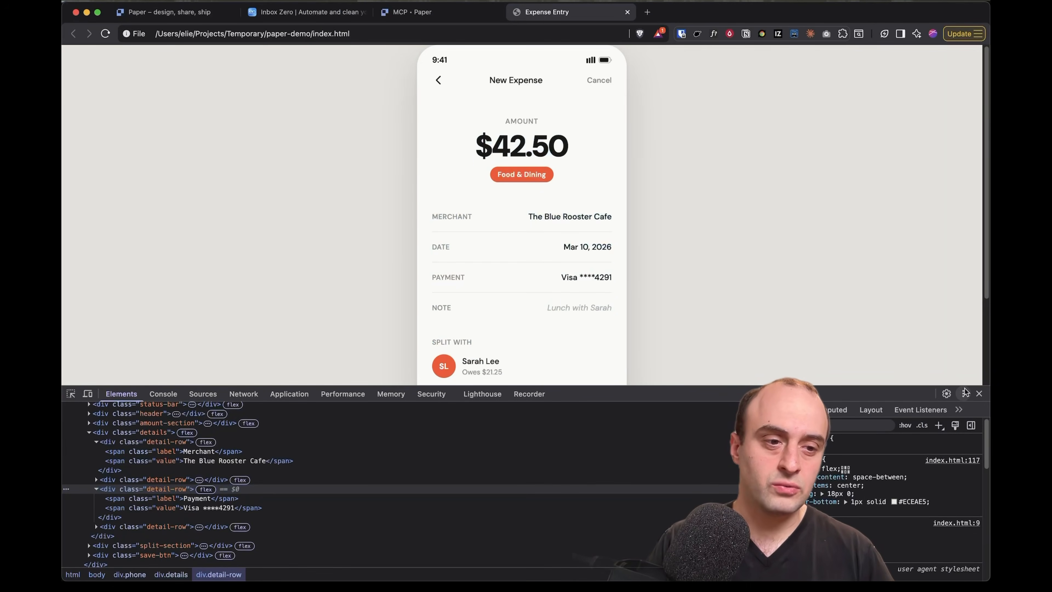
click(979, 393)
drag(476, 118, 568, 374)
click(592, 405)
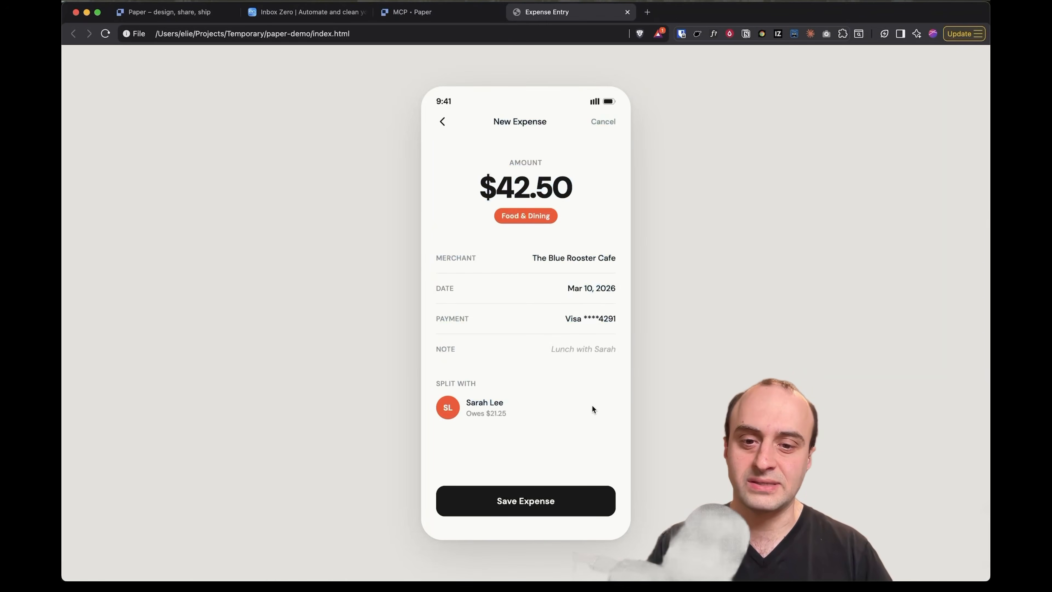
key(super+Tab)
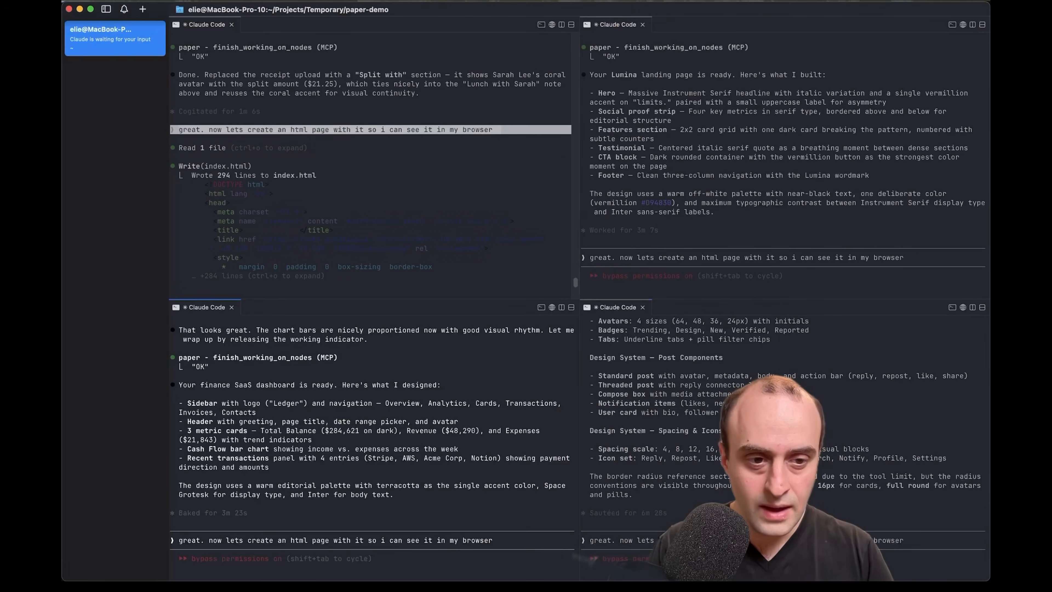
Submit the HTML-page request in the dashboard session and in the landing-page session
key(Return)
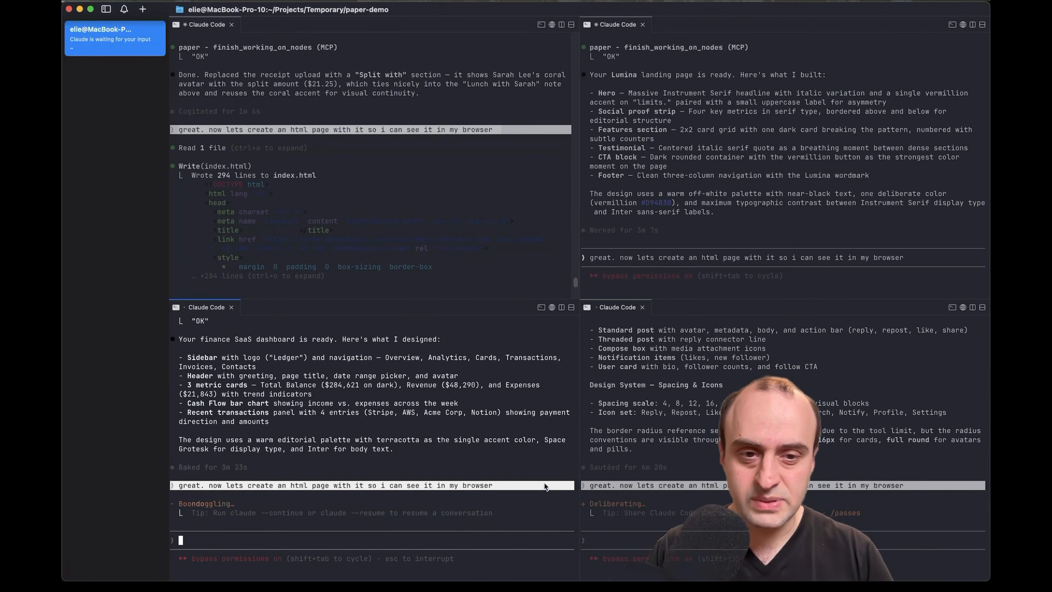
click(684, 193)
key(Return)
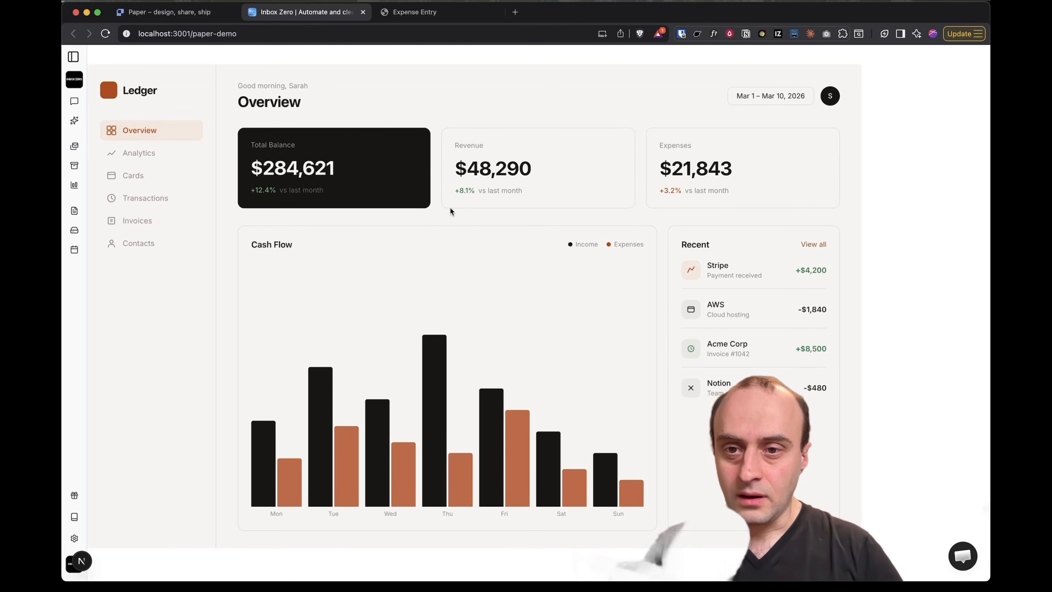
Copy the Finance Dashboard frame as React and paste it over all of page.tsx in Cursor
key(super+Tab)
key(super+Tab)
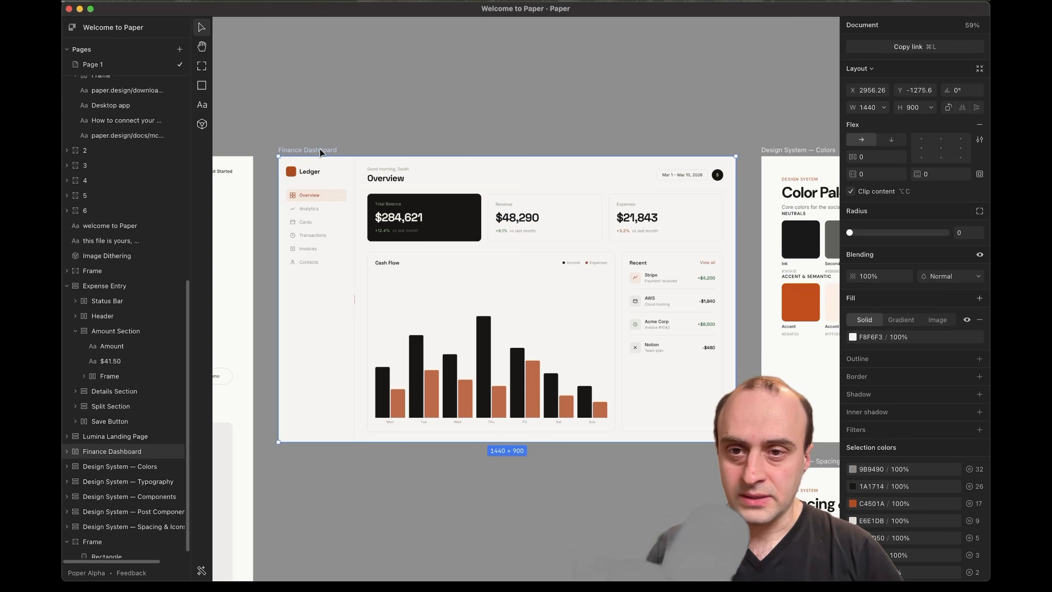
right_click(321, 152)
click(383, 442)
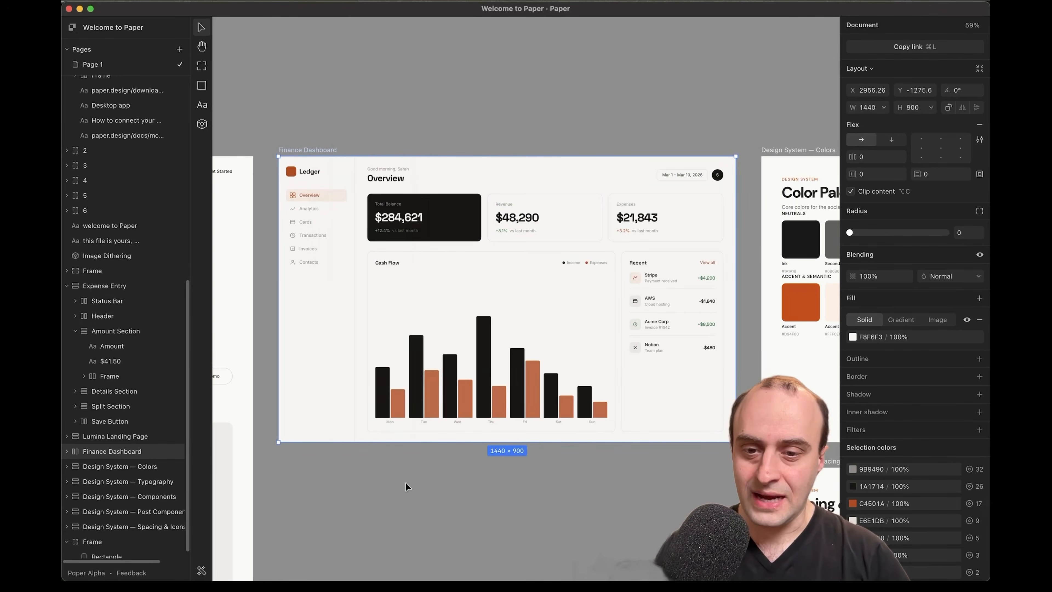
key(super+Tab)
key(super+a)
key(super+v)
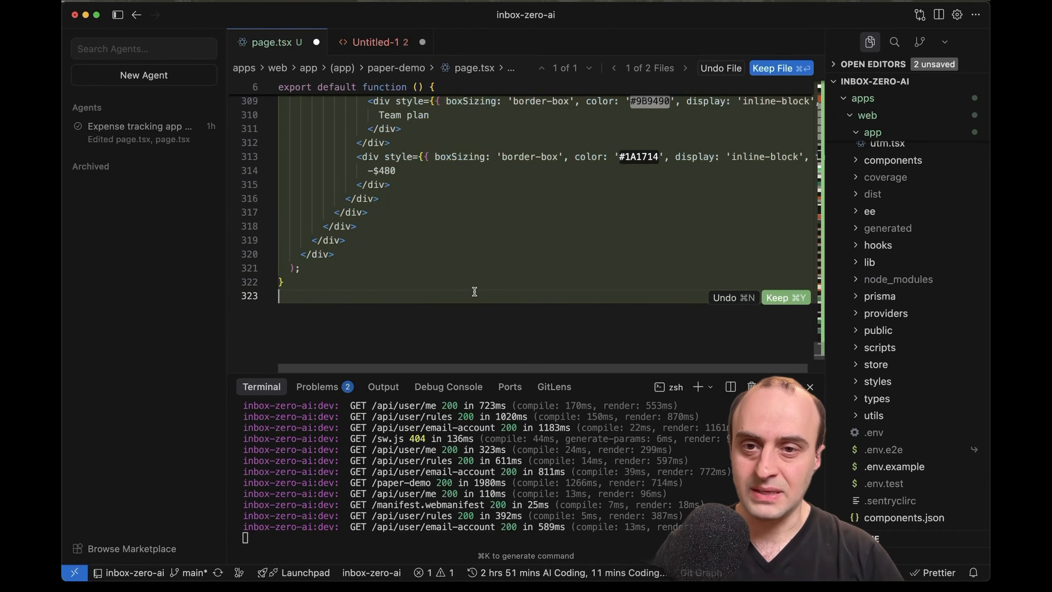
Confirm the rendered Ledger dashboard at localhost:3001/paper-demo has real, selectable text and a layout that adapts when the window is resized
key(super+Tab)
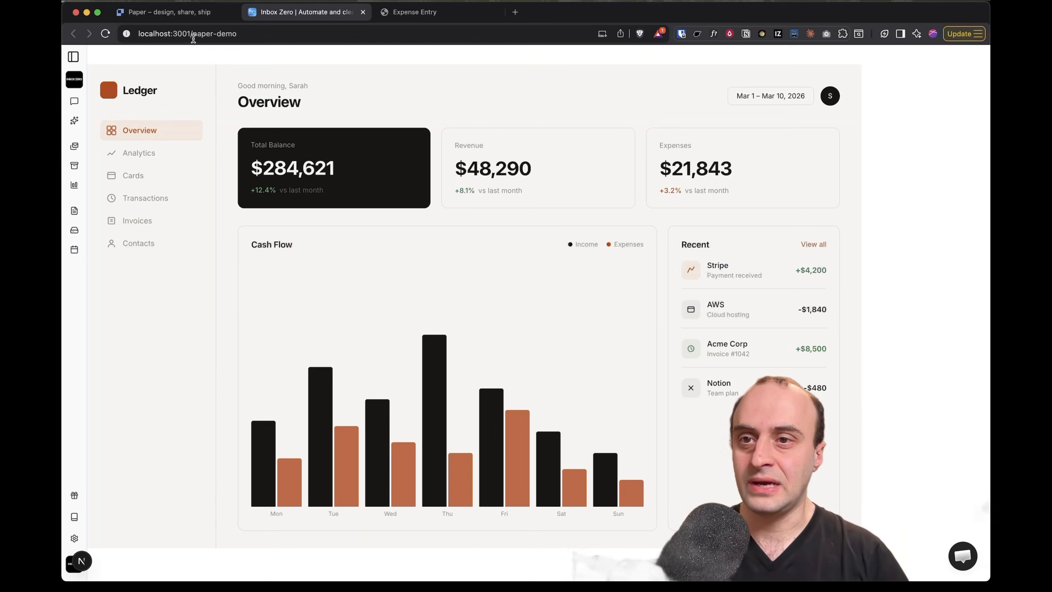
click(188, 35)
drag(127, 151, 164, 232)
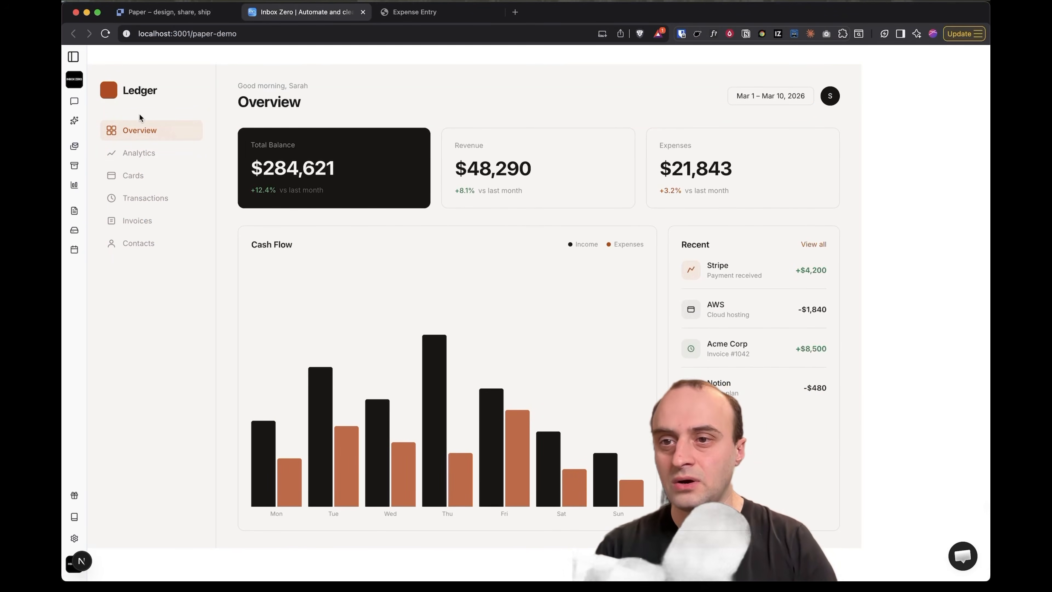
drag(341, 158, 507, 330)
click(507, 330)
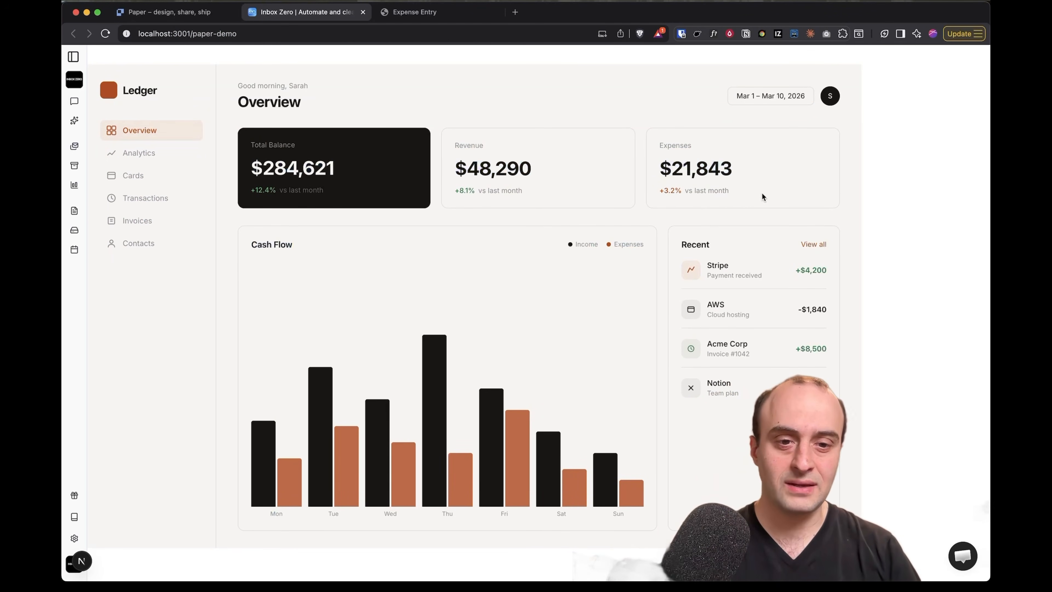
drag(766, 408, 592, 145)
click(580, 302)
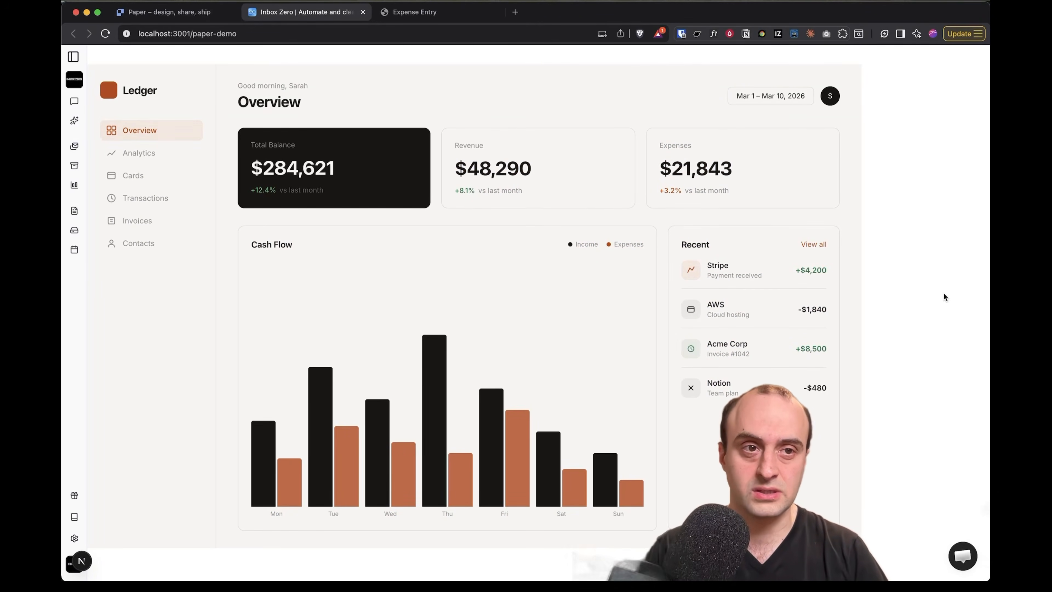
mouse_move(987, 295)
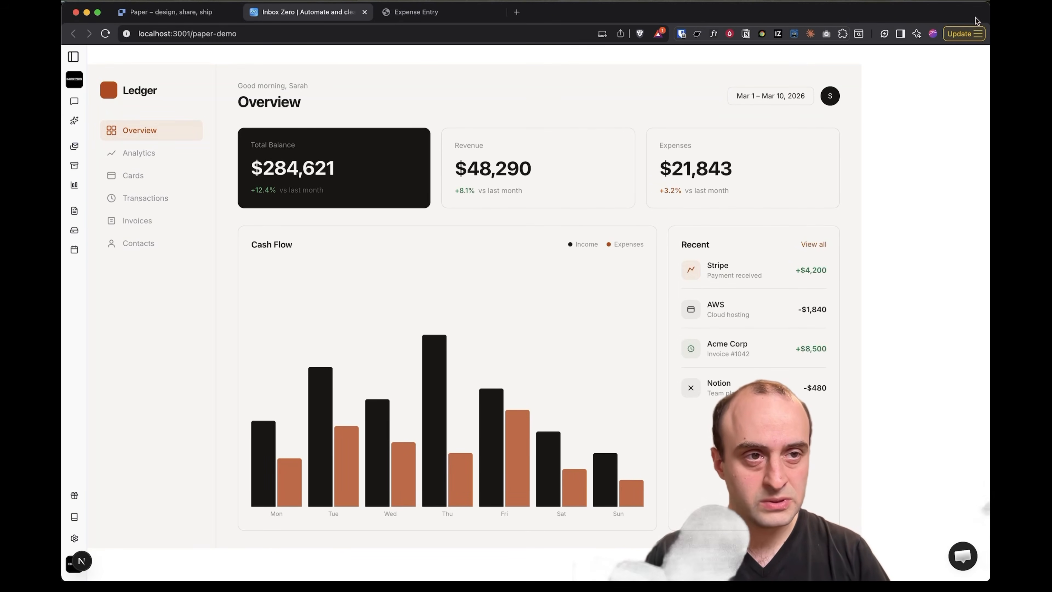
drag(989, 17, 989, 49)
drag(847, 335, 783, 398)
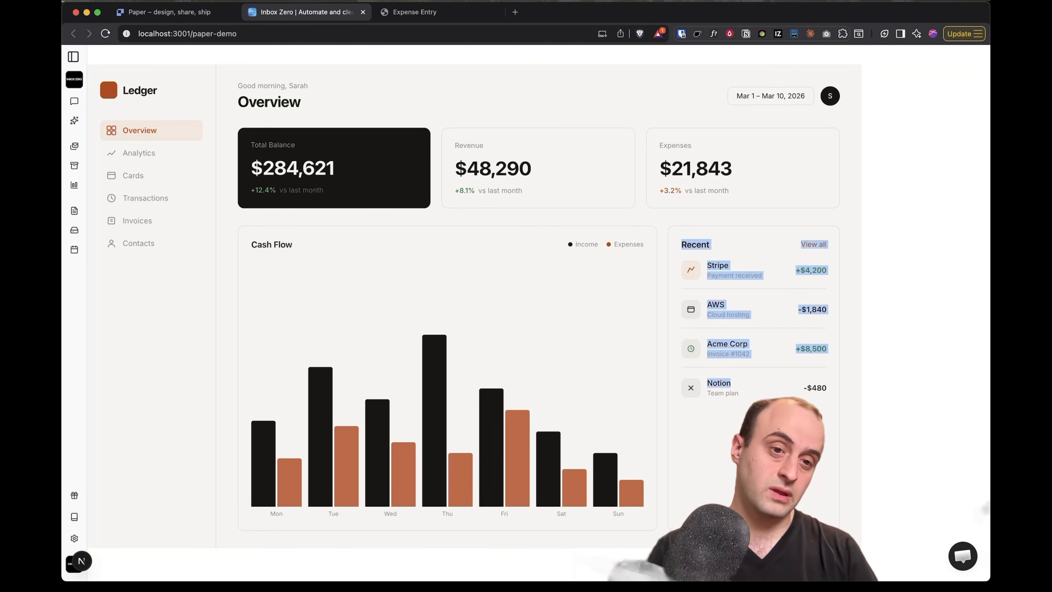
click(783, 406)
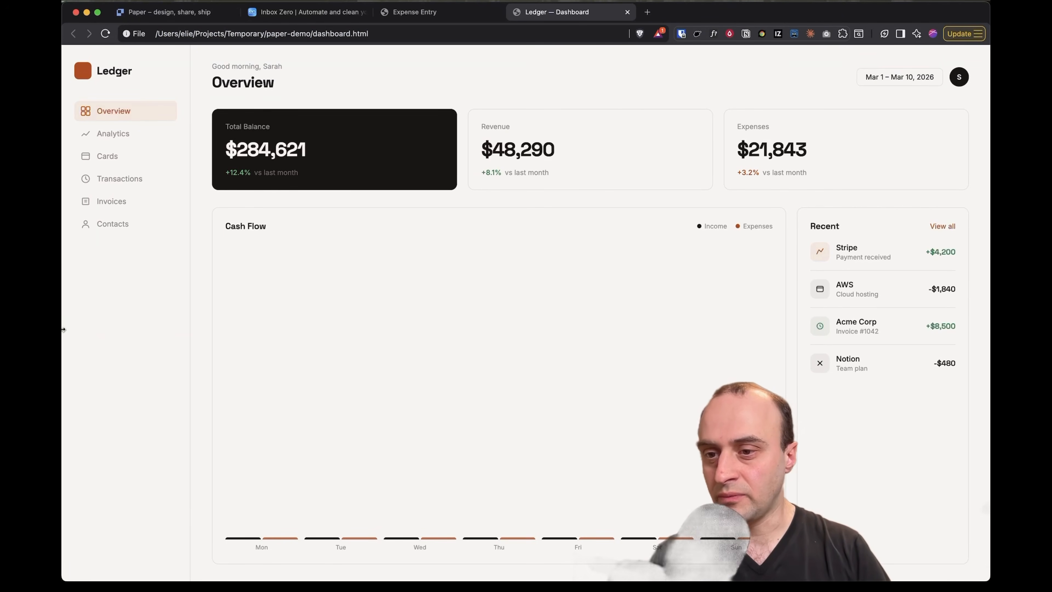
Narrow the browser showing the Ledger dashboard HTML page, then return to Paper
drag(63, 330, 62, 234)
key(super+Tab)
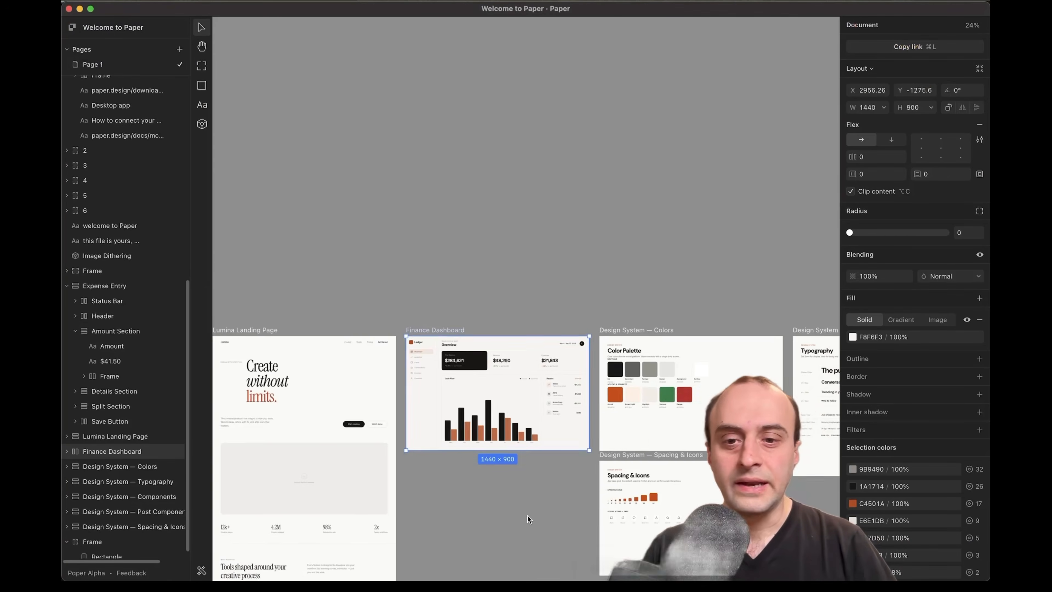
Frame the 'generate any image' example B, deselect the dashboard, and open the image prompt for an Inbox Zero ad
scroll(528, 519, left, 8)
scroll(528, 519, down, 5)
scroll(446, 470, left, 8)
scroll(446, 469, up, 2)
scroll(325, 279, left, 1)
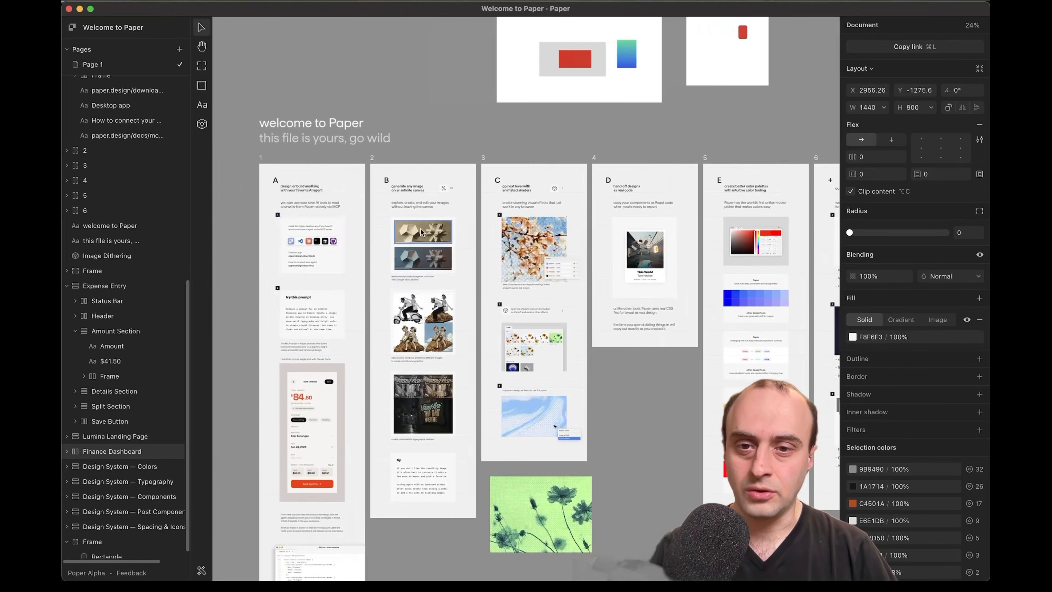
scroll(421, 229, up, 10)
scroll(458, 140, up, 1)
scroll(458, 141, up, 2)
scroll(458, 141, left, 1)
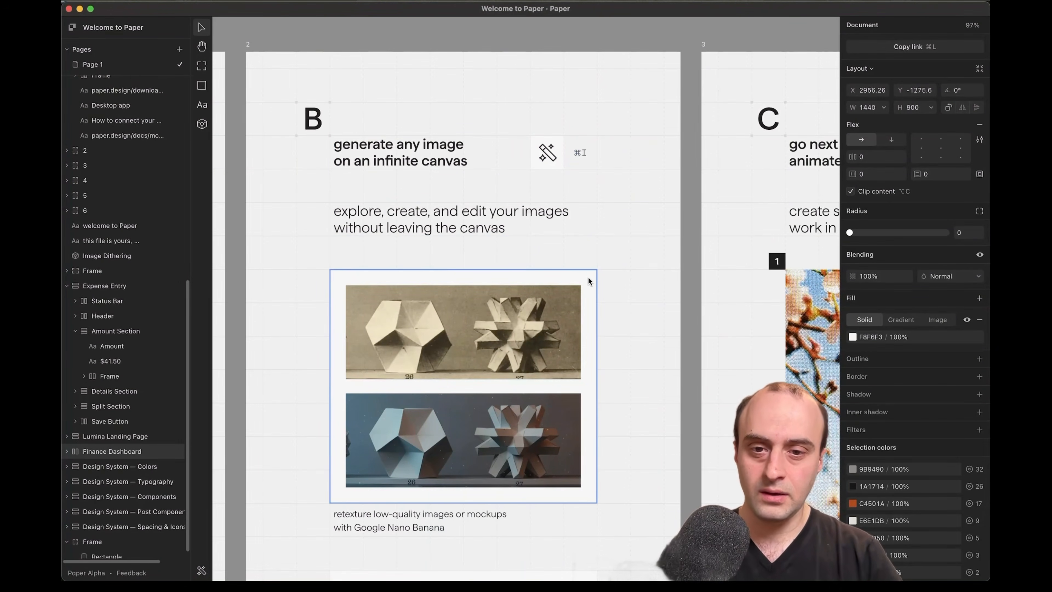
key(Escape)
key(super+i)
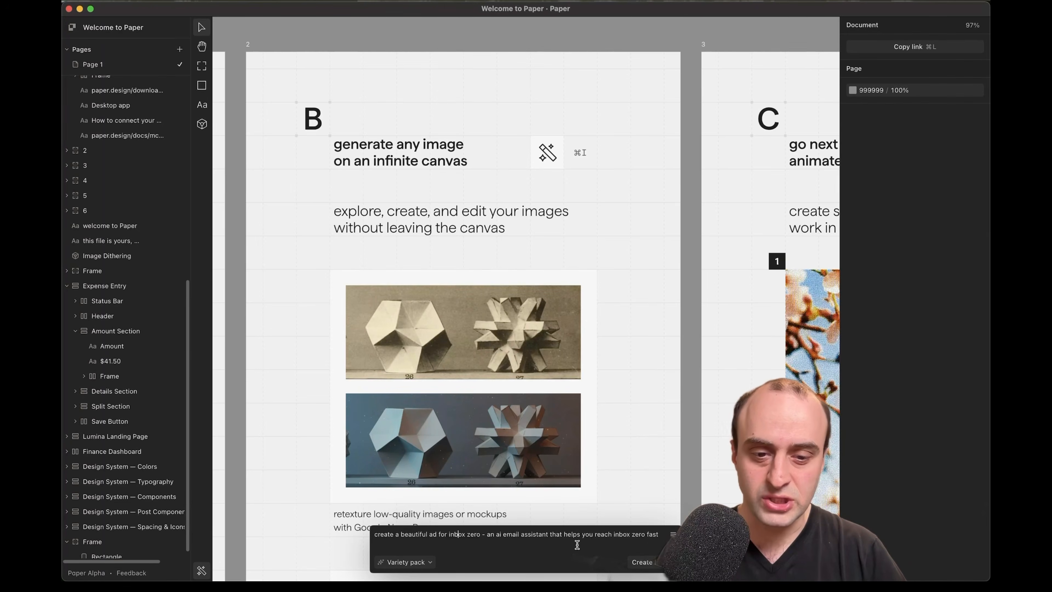
Generate Inbox Zero ad images with the default variety-pack model
click(426, 562)
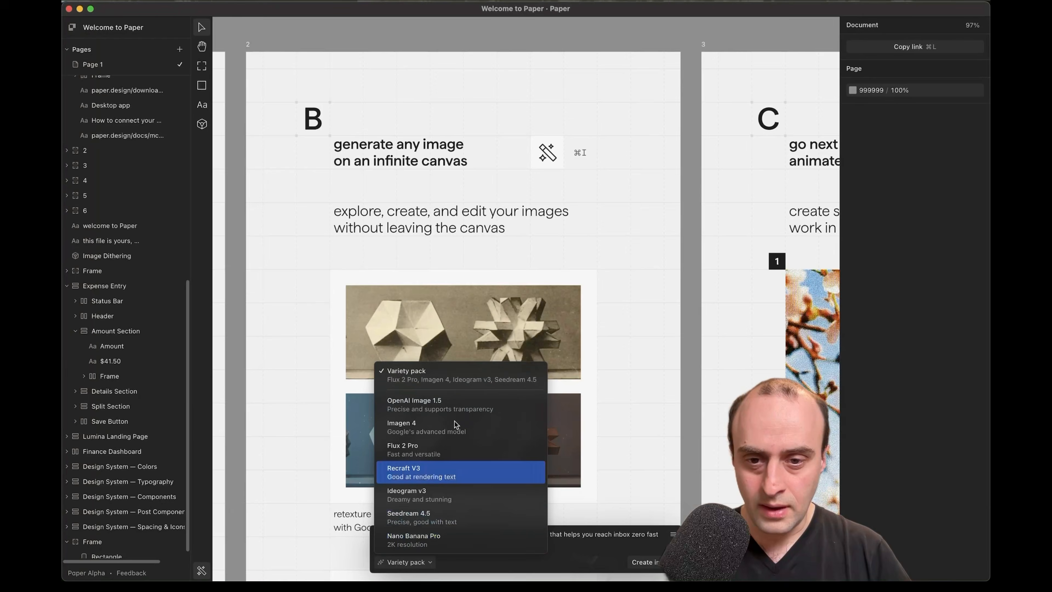
click(592, 545)
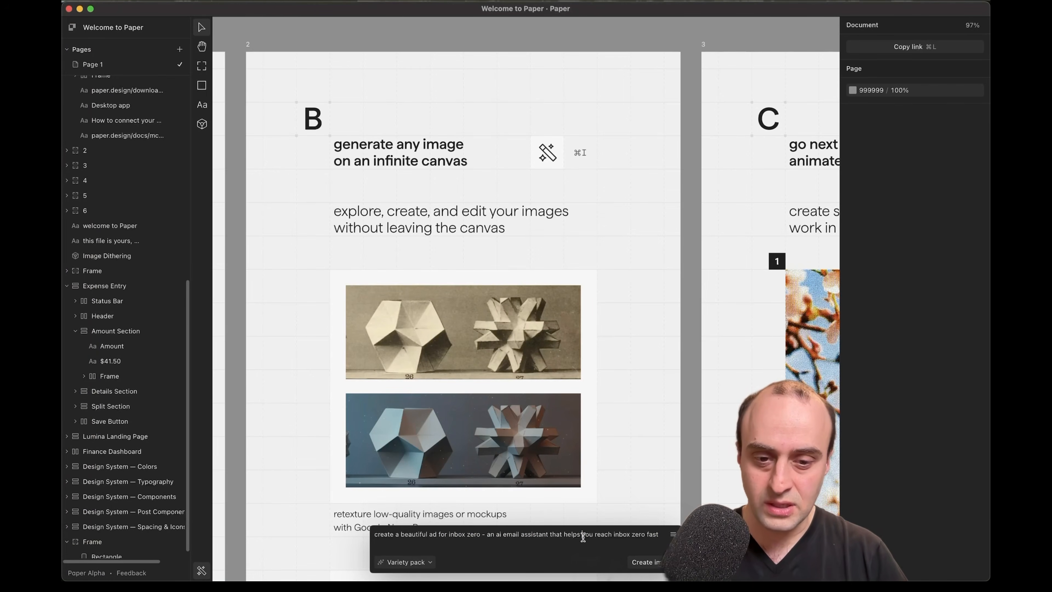
triple_click(583, 537)
key(Return)
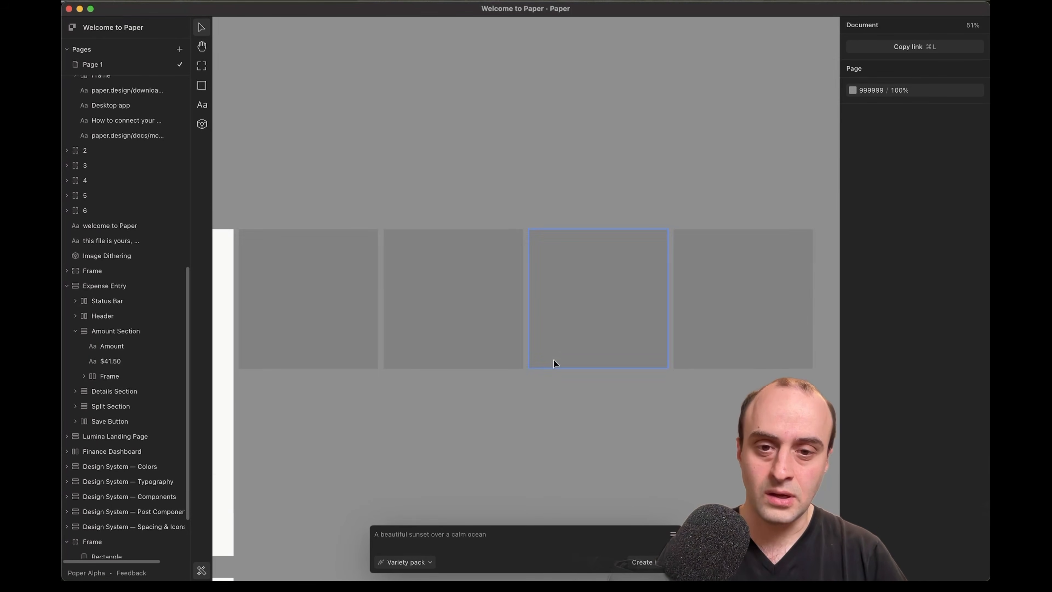
Regenerate the Inbox Zero ad prompt using the Nano Banana Pro model
scroll(484, 431, down, 5)
scroll(427, 449, left, 10)
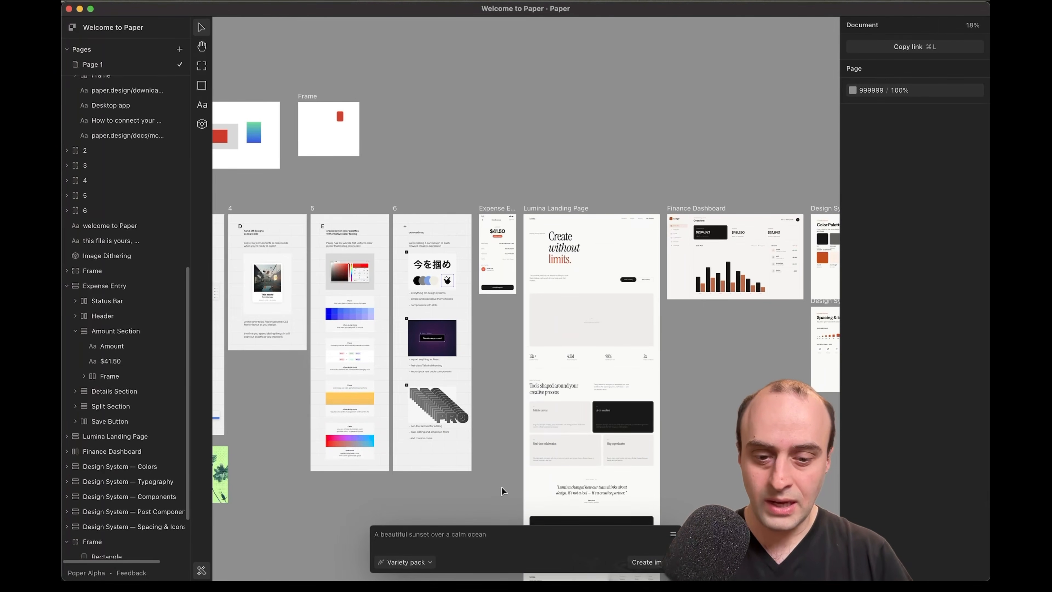
key(super+v)
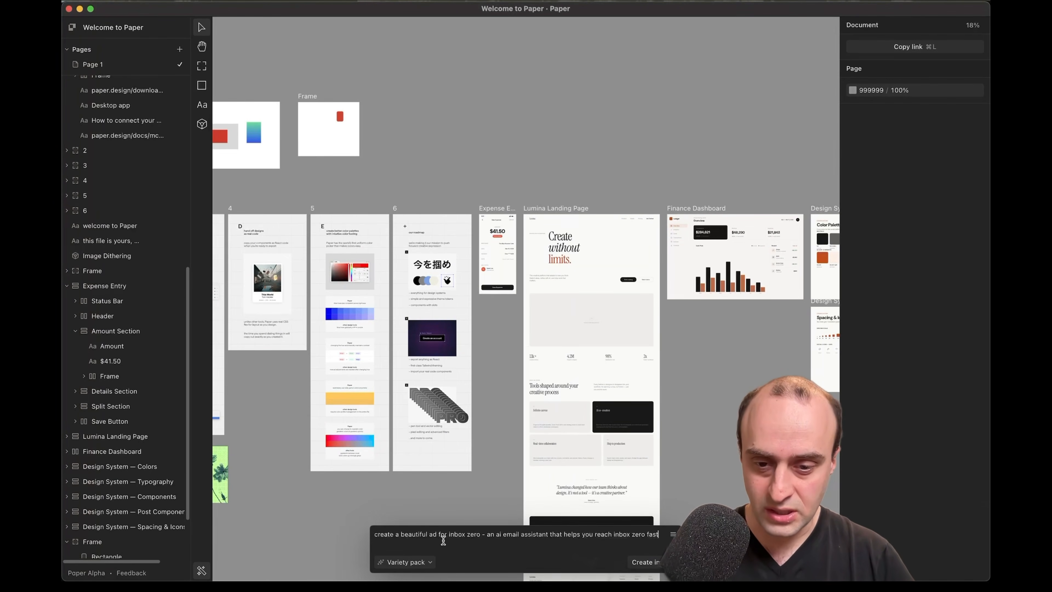
click(423, 558)
click(431, 539)
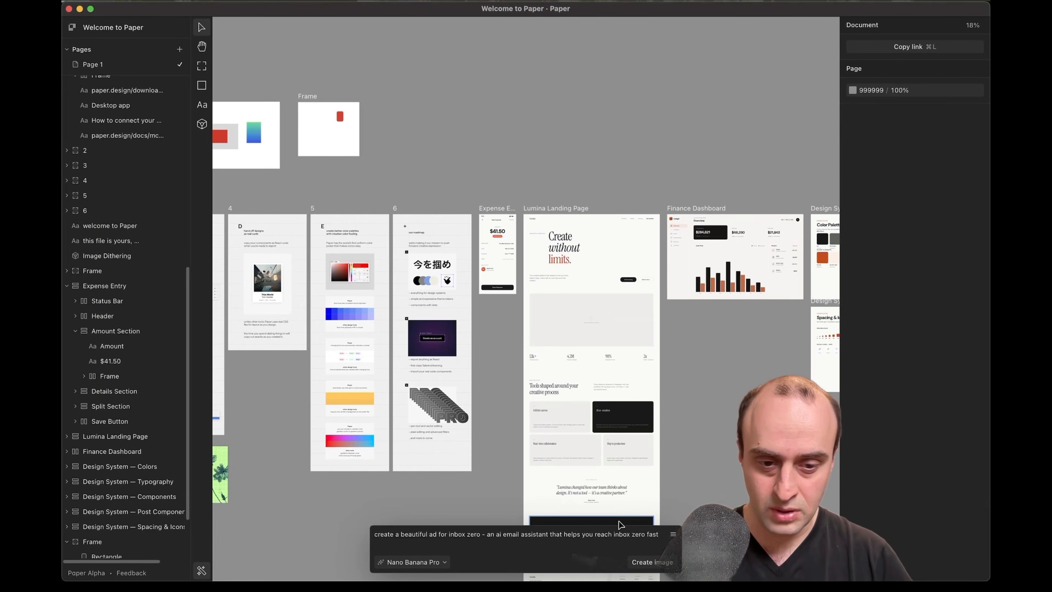
click(644, 562)
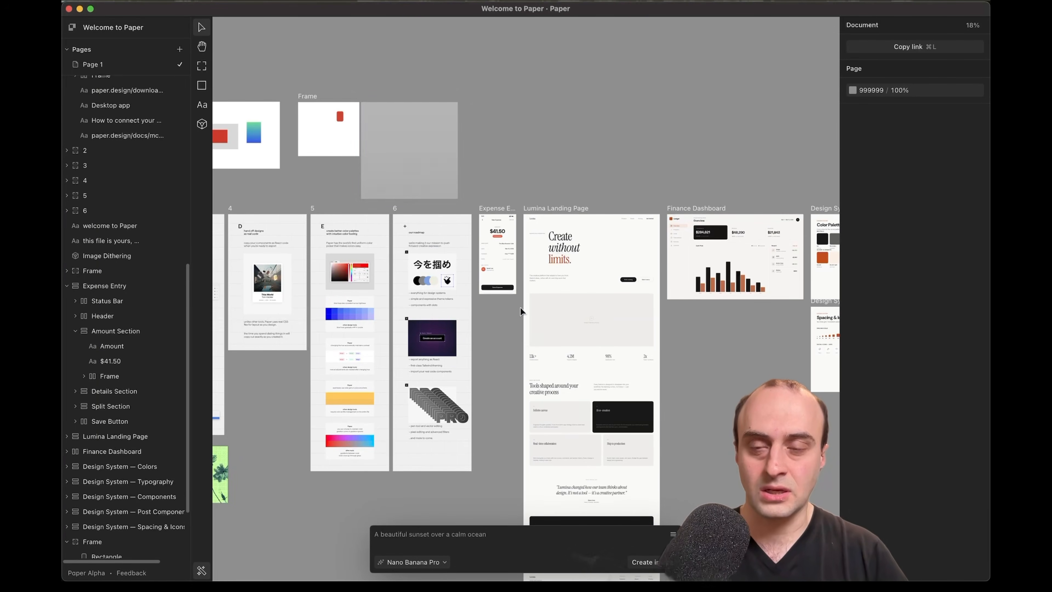
Pan and zoom out to about 36% so Welcome to Paper frames B–E show together, deselecting the Inbox Zero ad
scroll(650, 362, right, 15)
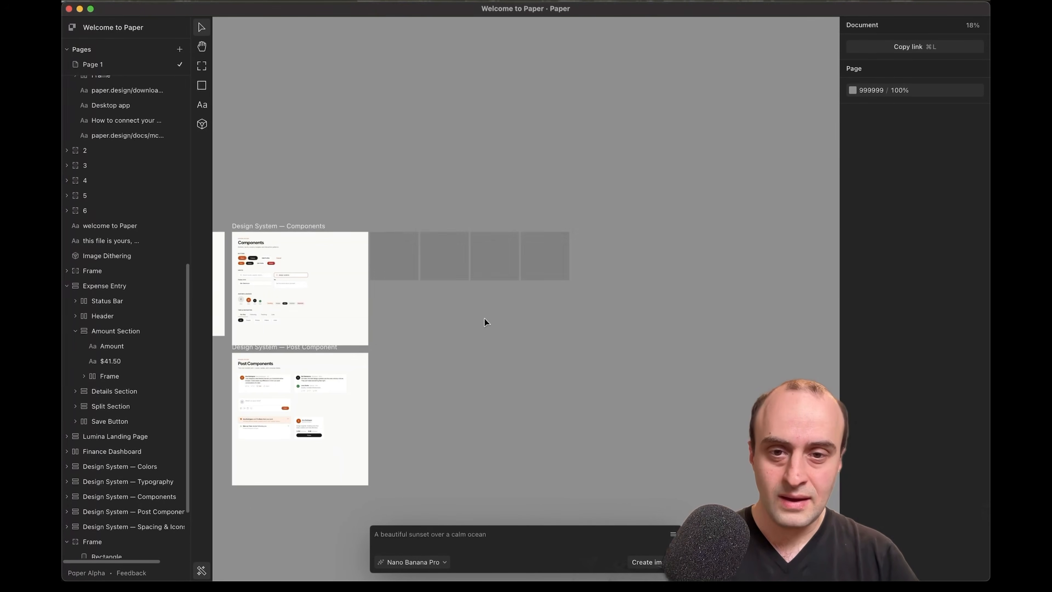
scroll(494, 274, up, 5)
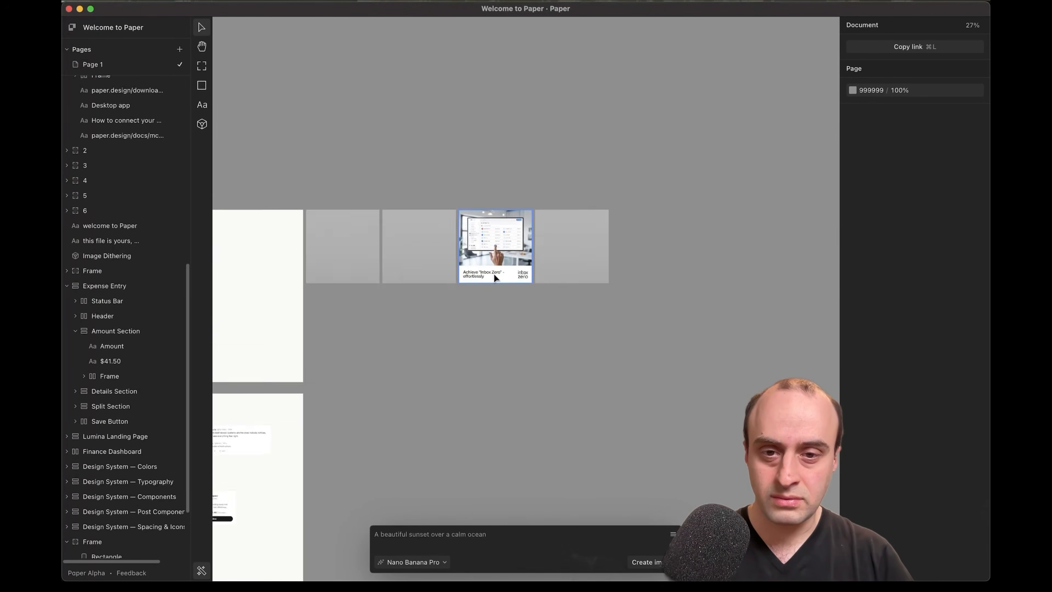
scroll(351, 224, up, 10)
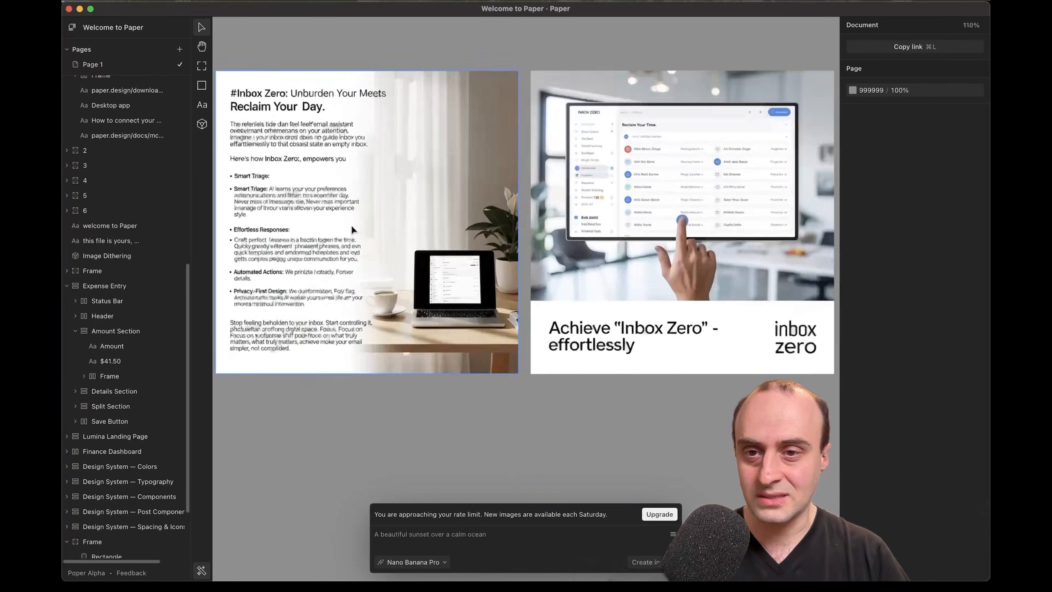
scroll(351, 224, down, 5)
scroll(345, 236, down, 4)
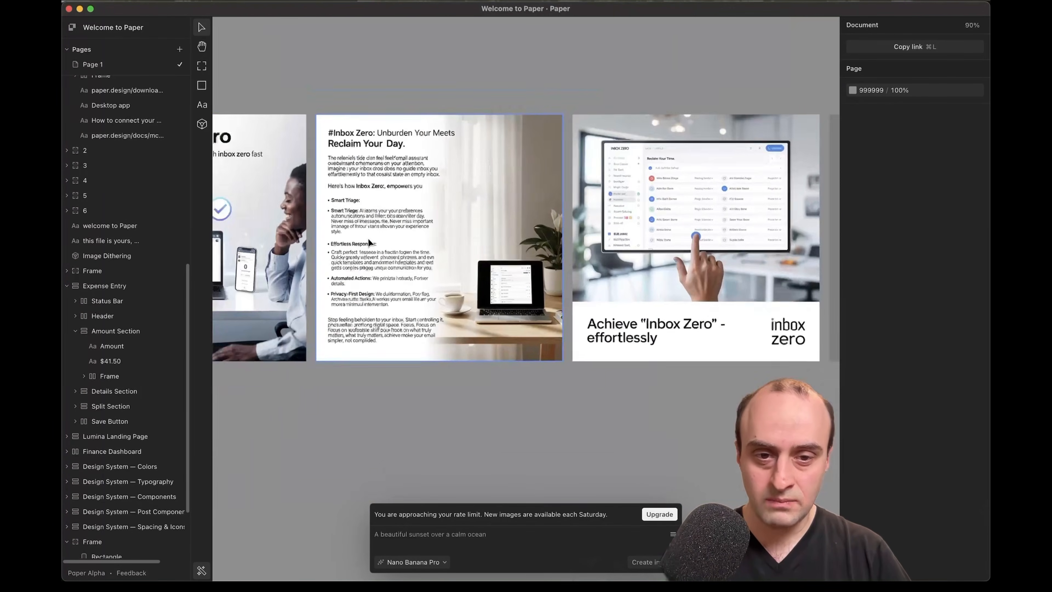
scroll(343, 240, right, 1)
scroll(625, 223, up, 4)
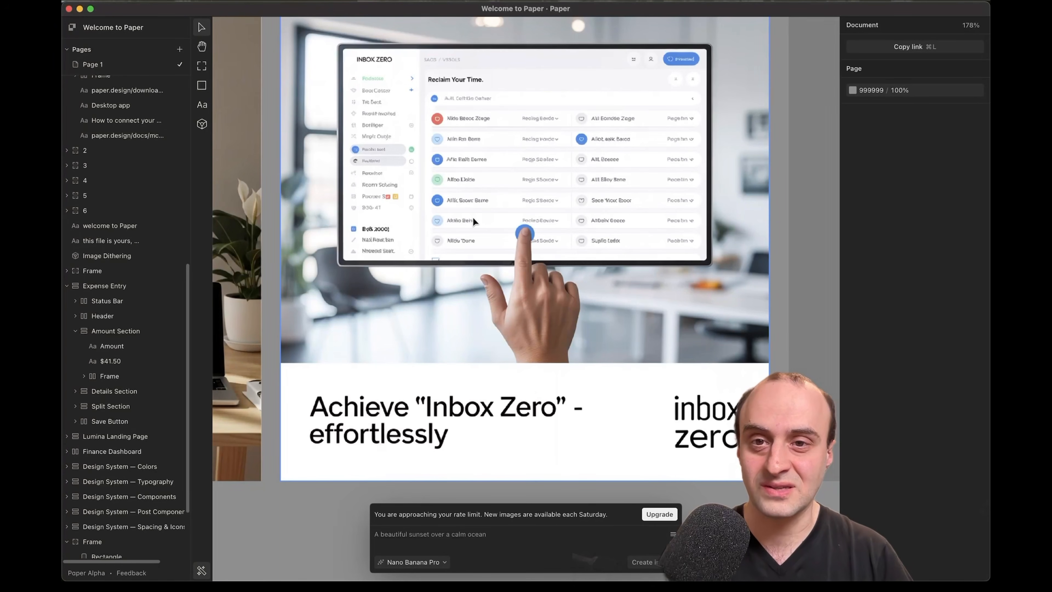
scroll(516, 307, down, 8)
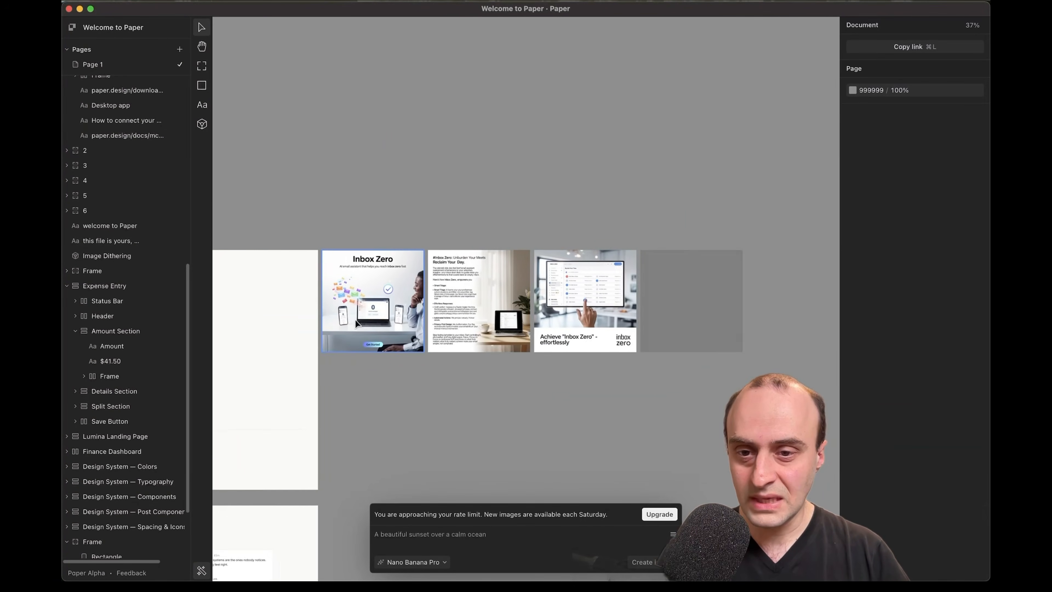
scroll(355, 320, left, 2)
scroll(483, 290, up, 6)
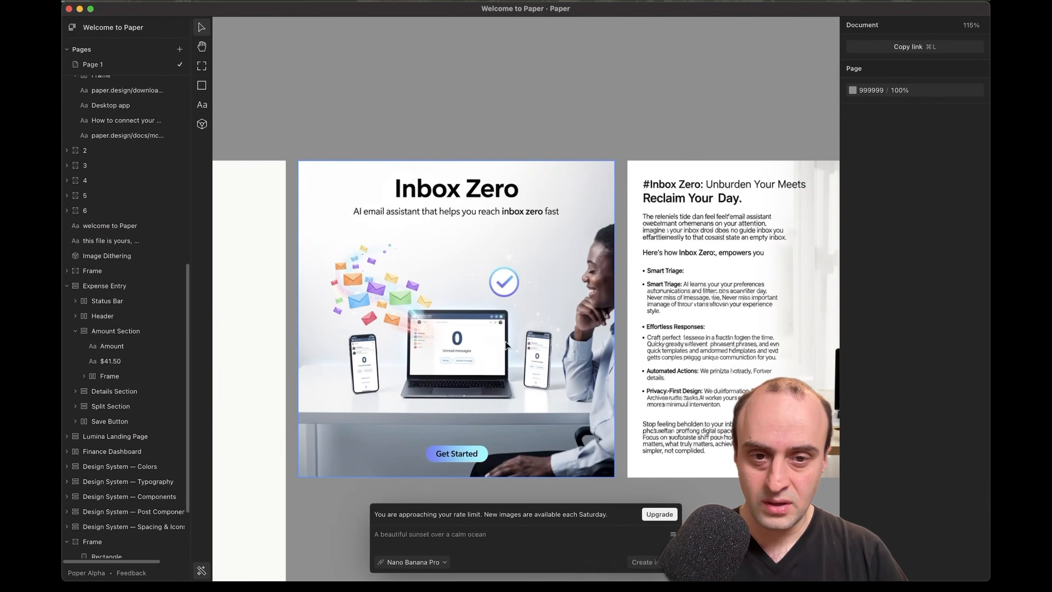
scroll(566, 328, right, 10)
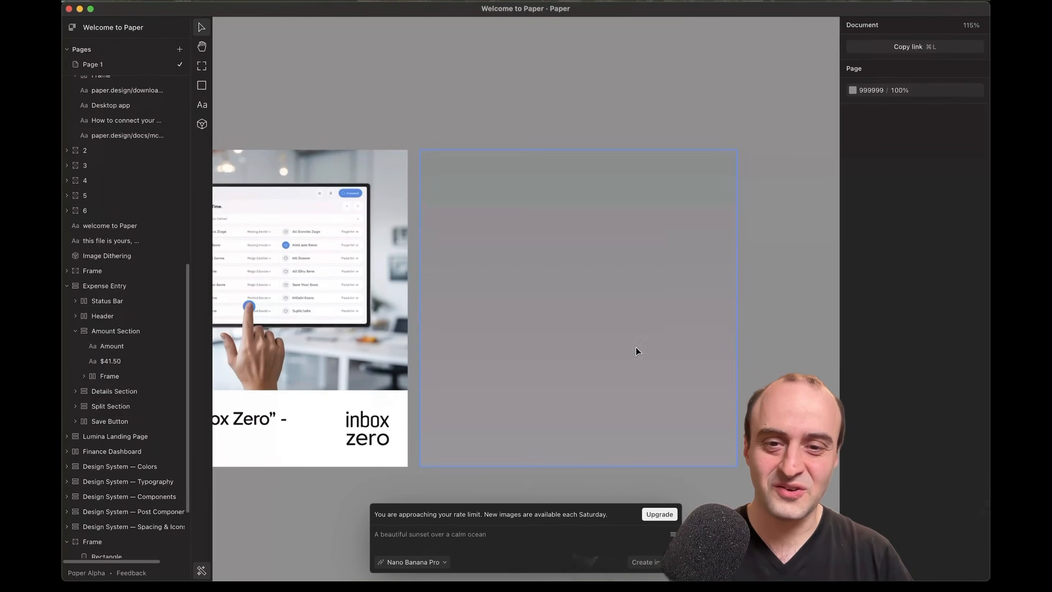
scroll(636, 351, down, 8)
scroll(440, 348, right, 4)
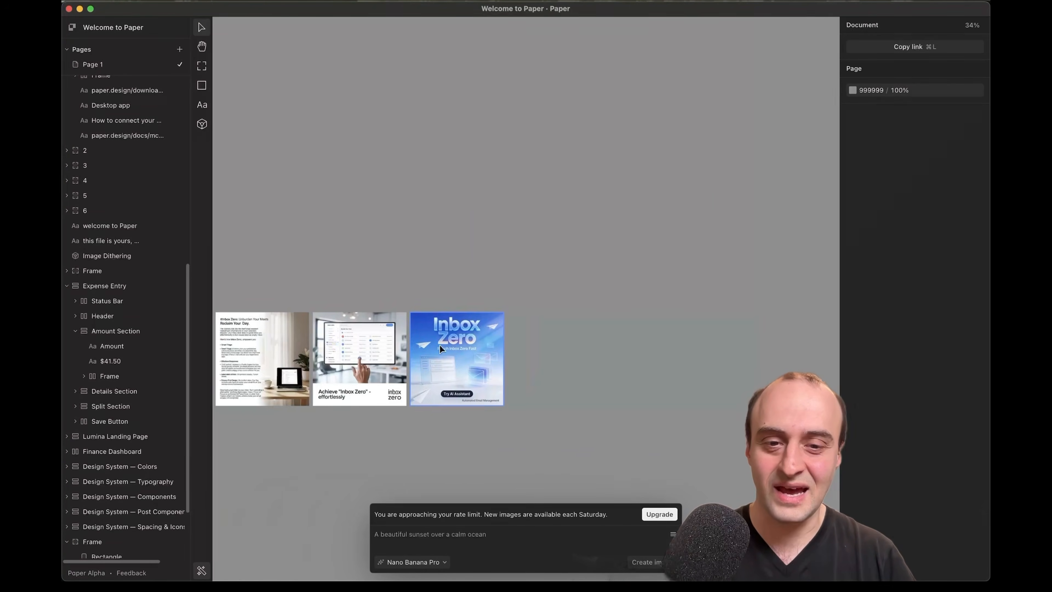
scroll(425, 364, up, 7)
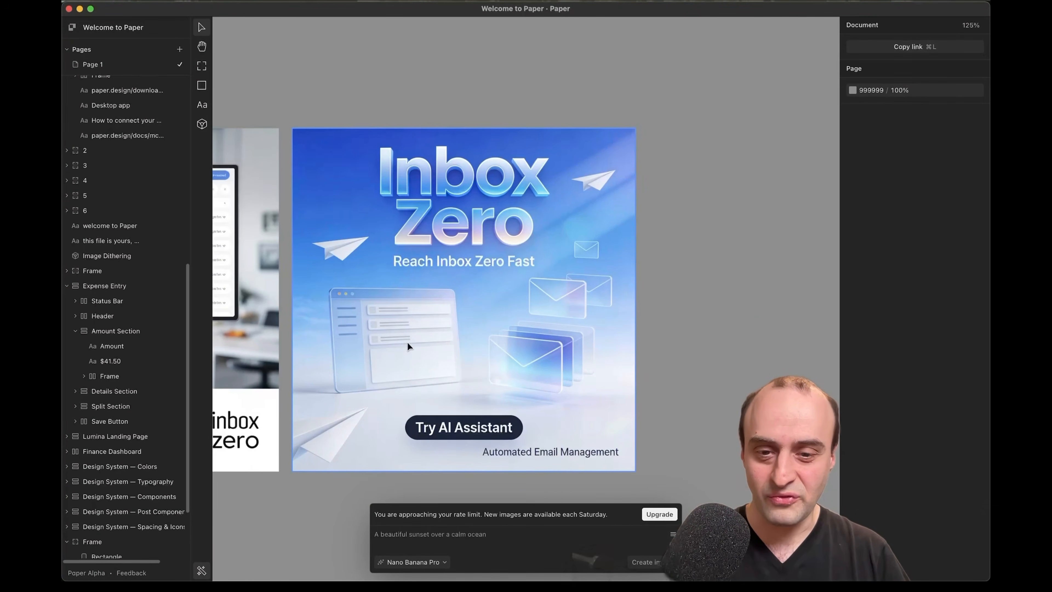
scroll(438, 359, down, 10)
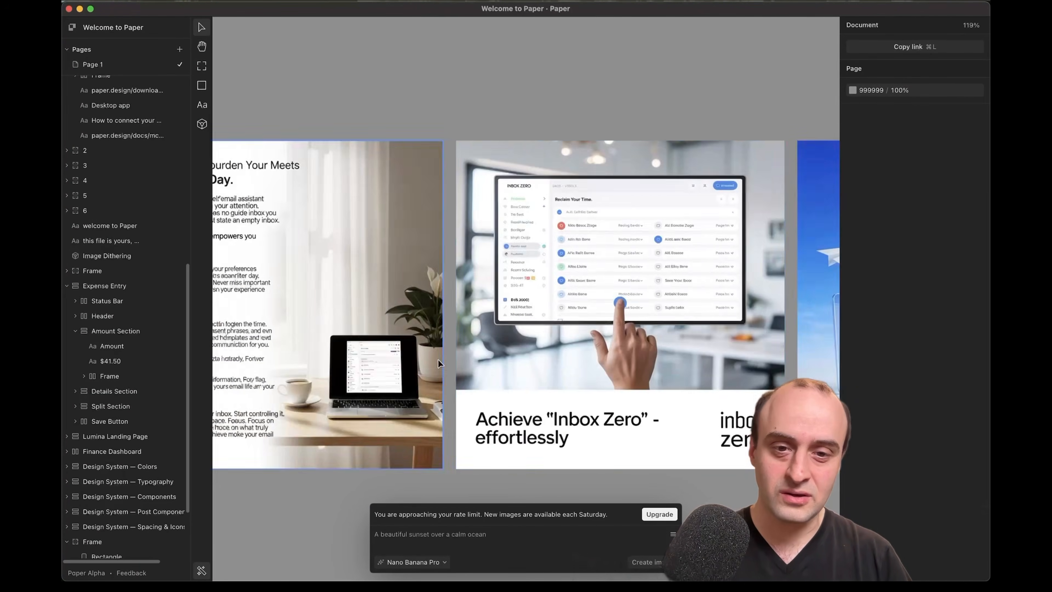
scroll(435, 359, left, 4)
scroll(432, 359, left, 6)
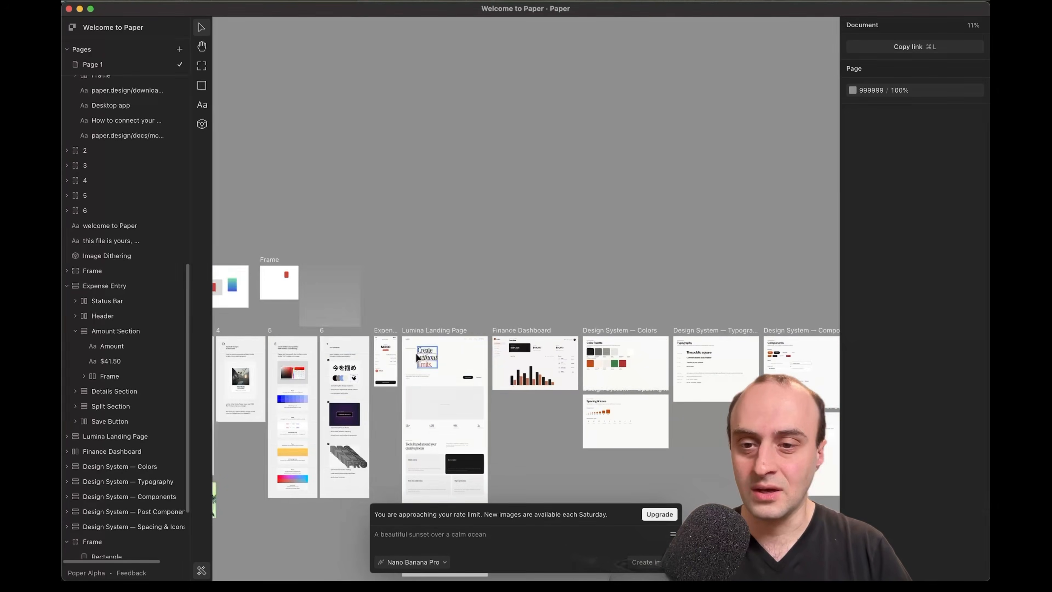
scroll(421, 308, up, 5)
scroll(416, 309, left, 3)
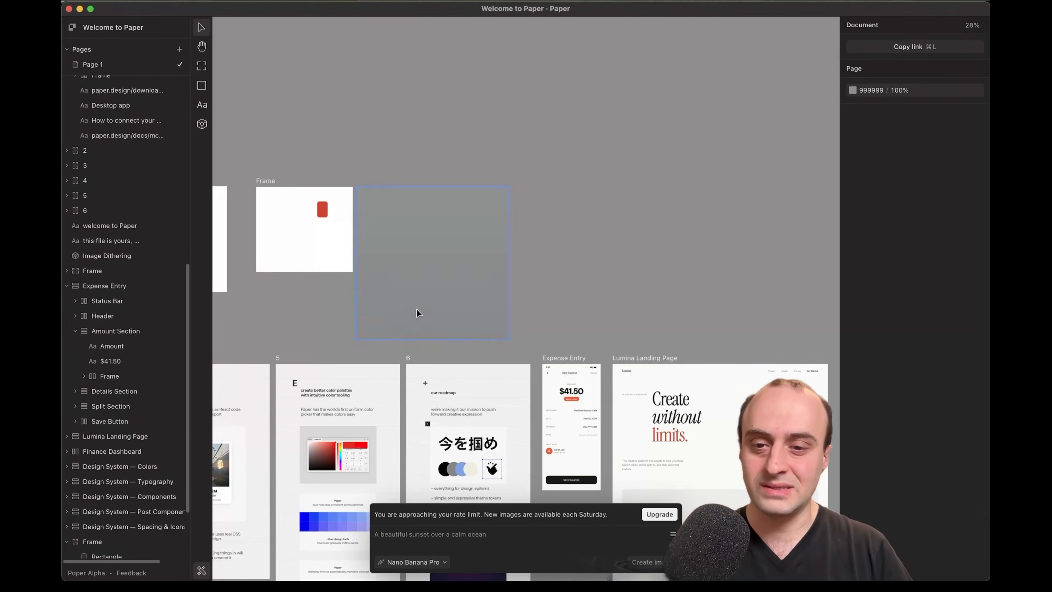
scroll(433, 299, down, 5)
scroll(433, 300, down, 3)
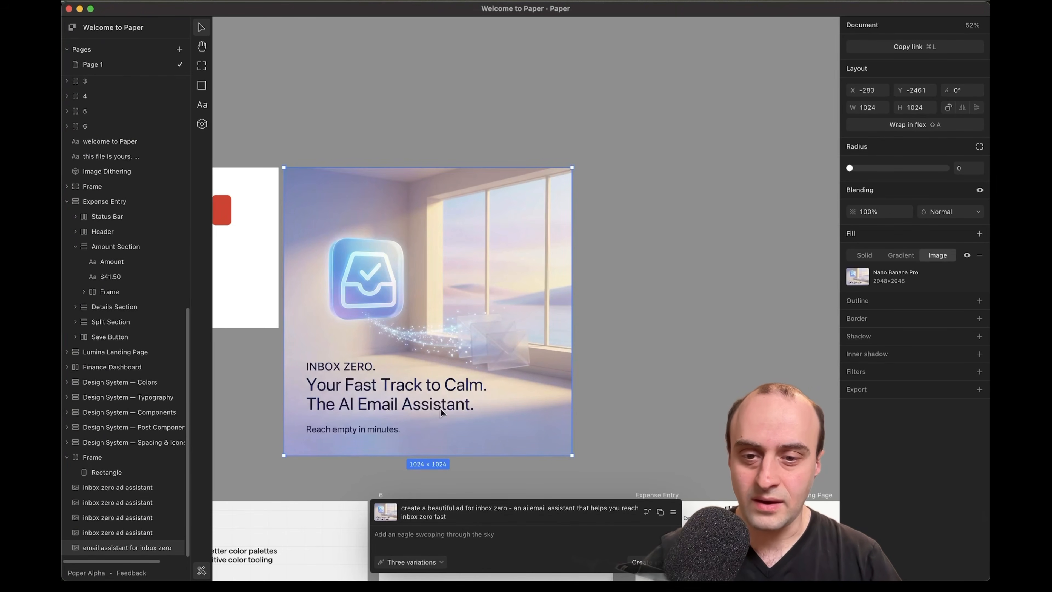
click(641, 381)
scroll(442, 374, down, 5)
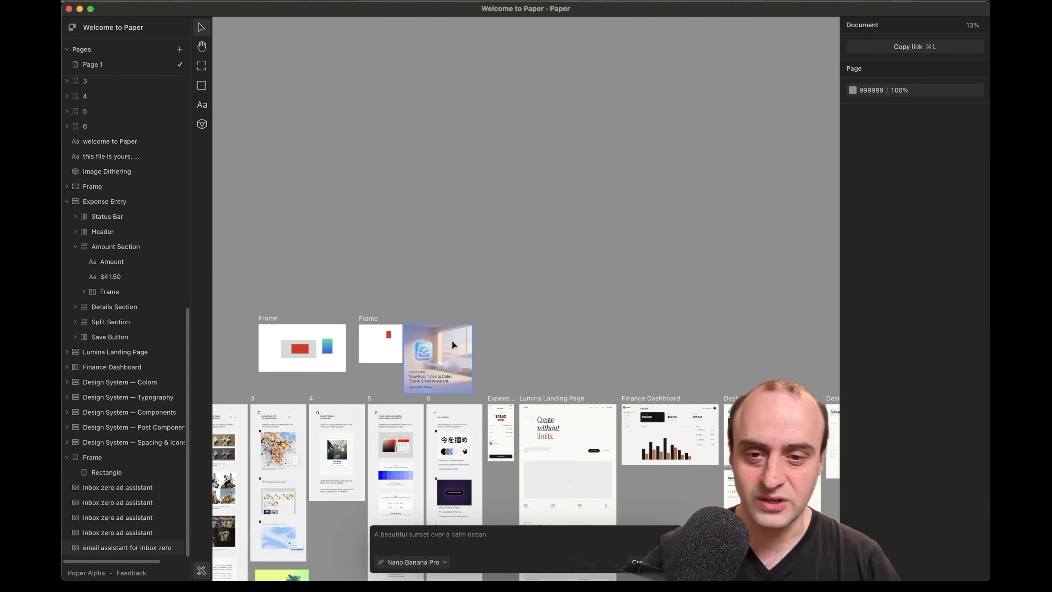
scroll(451, 338, up, 5)
scroll(451, 338, down, 3)
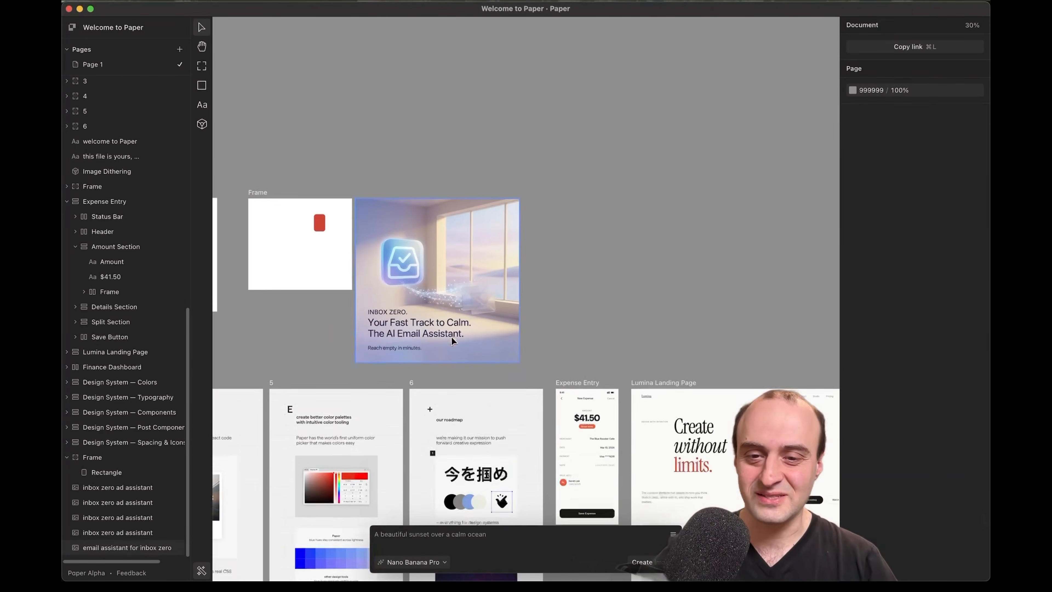
scroll(451, 337, down, 5)
scroll(399, 195, up, 8)
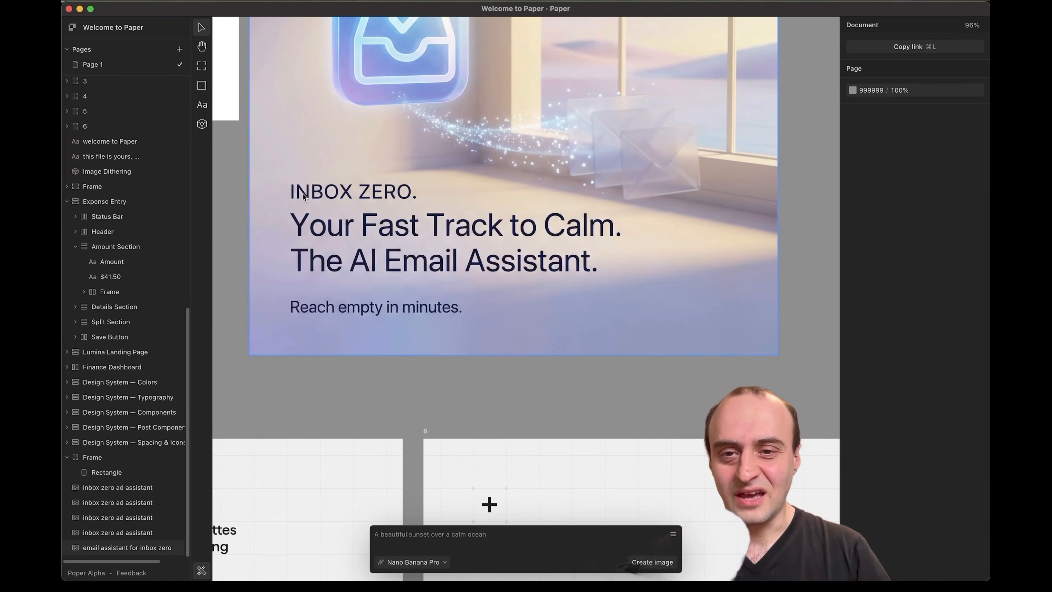
scroll(388, 198, down, 8)
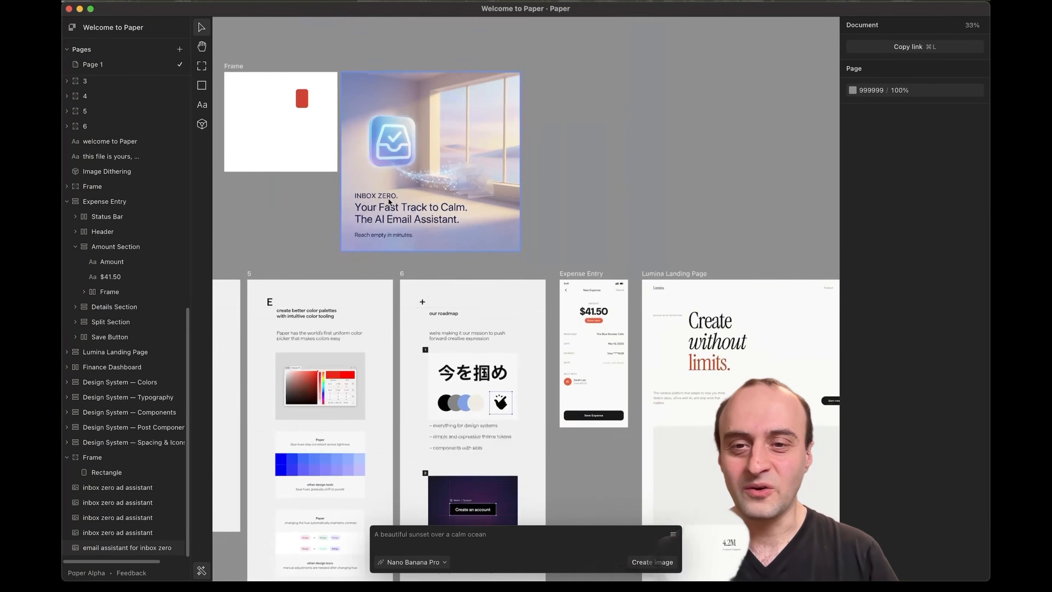
scroll(429, 213, up, 2)
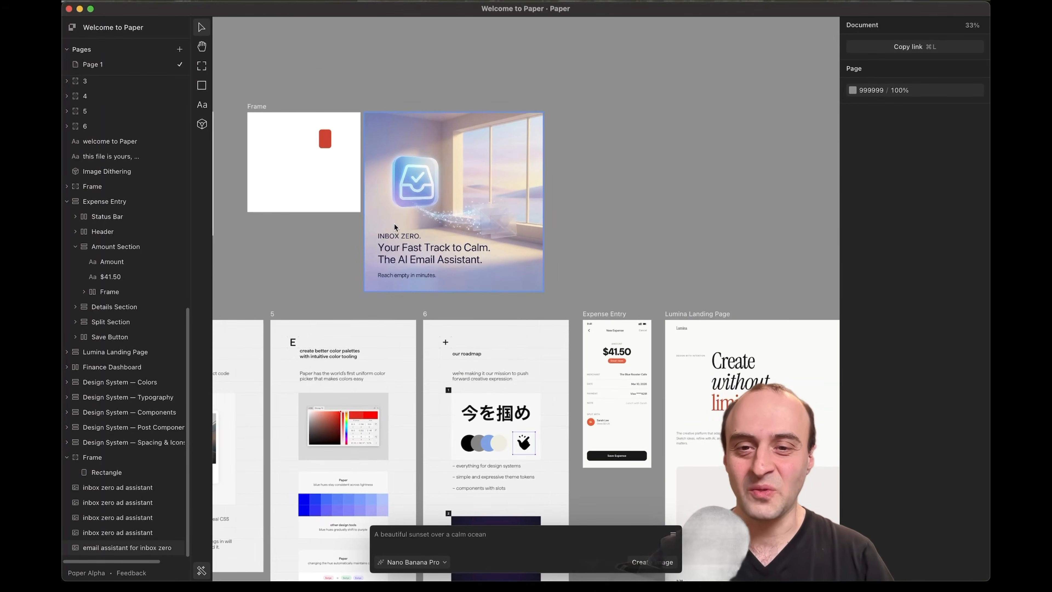
scroll(504, 330, down, 5)
scroll(455, 328, right, 2)
scroll(379, 322, up, 5)
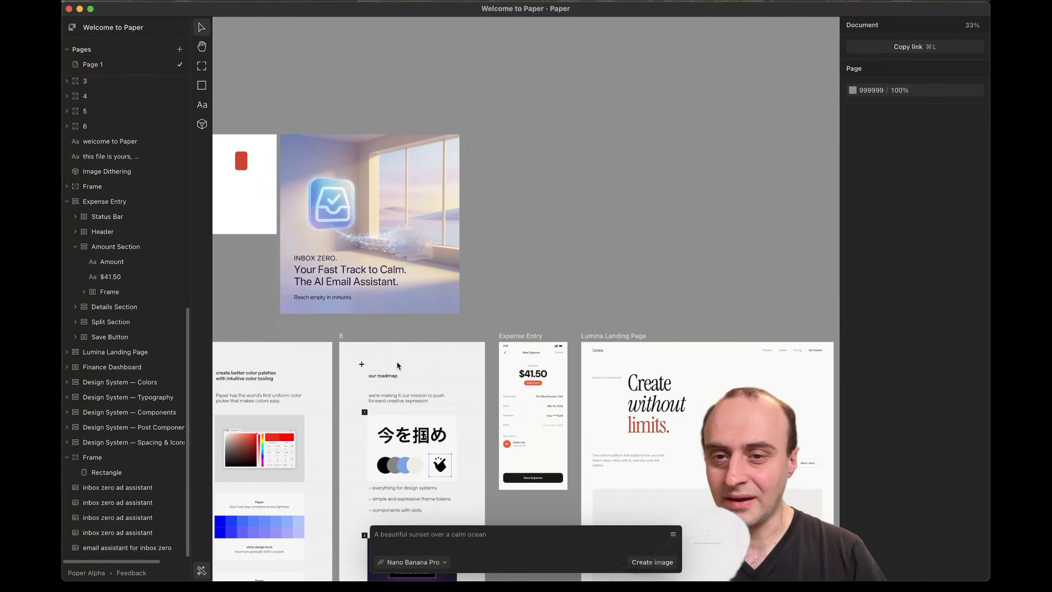
scroll(396, 360, down, 4)
scroll(396, 361, right, 9)
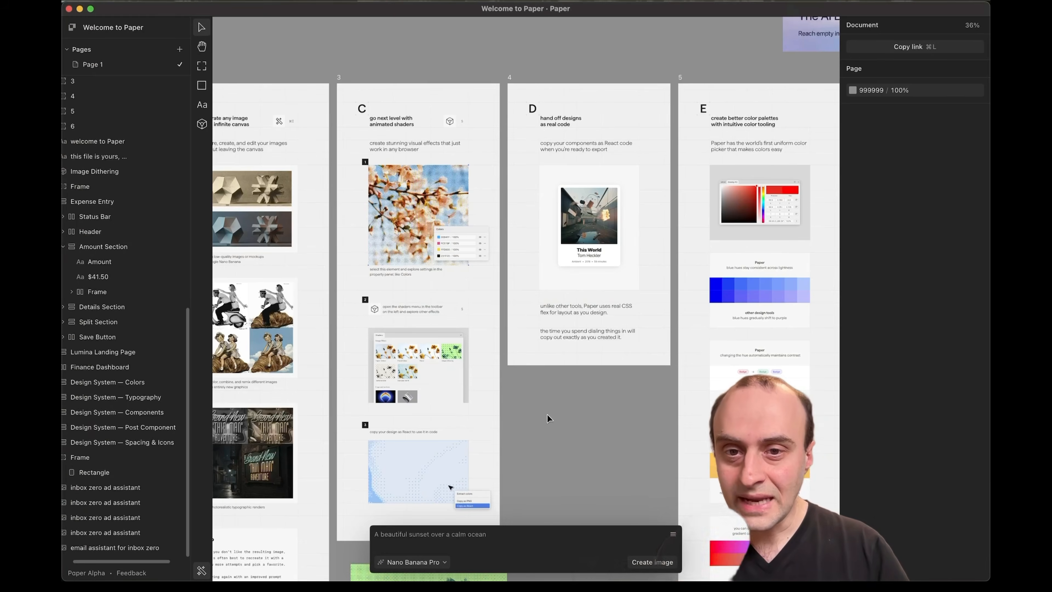
scroll(547, 415, up, 2)
click(441, 268)
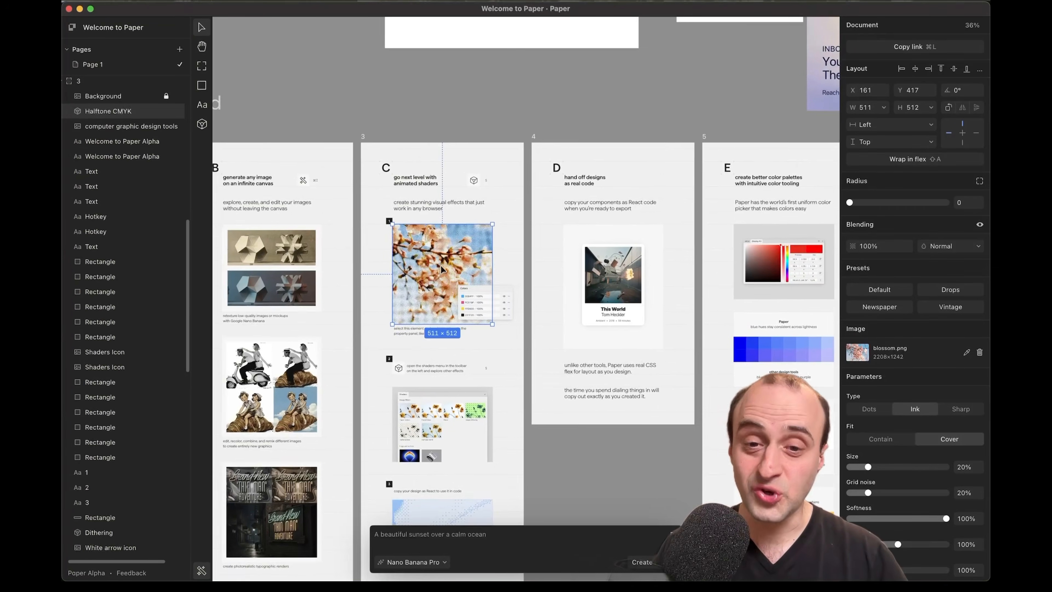
scroll(441, 269, up, 1)
scroll(441, 268, right, 1)
scroll(439, 269, up, 5)
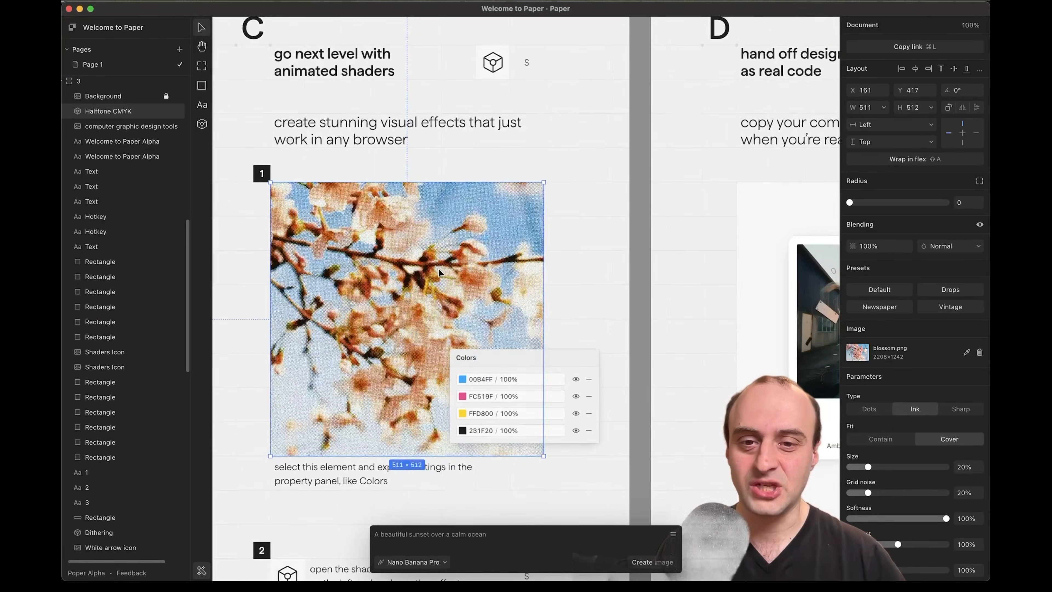
key(s)
click(544, 212)
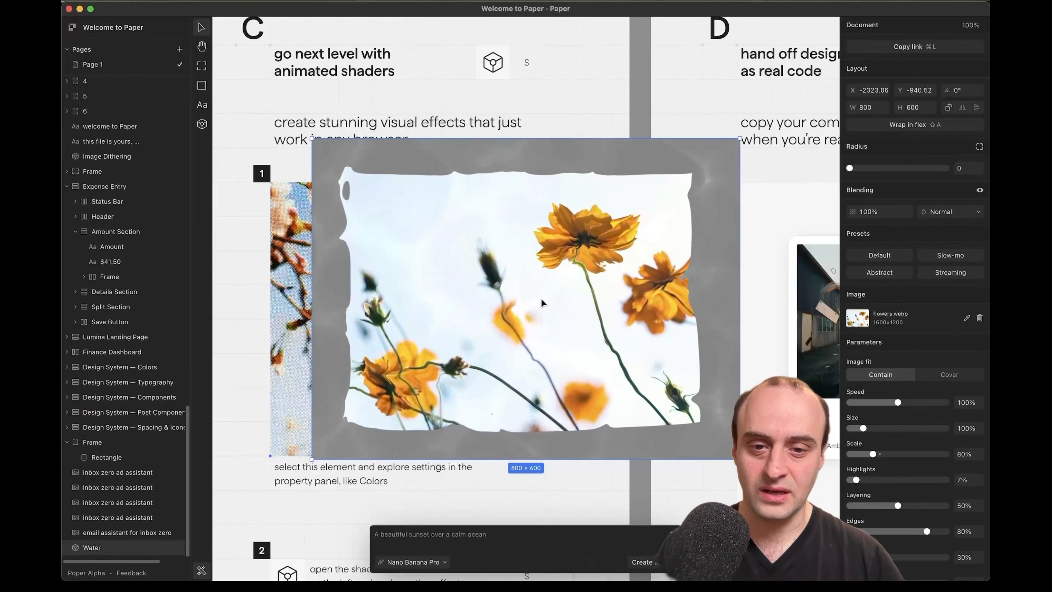
key(BackSpace)
click(389, 198)
key(s)
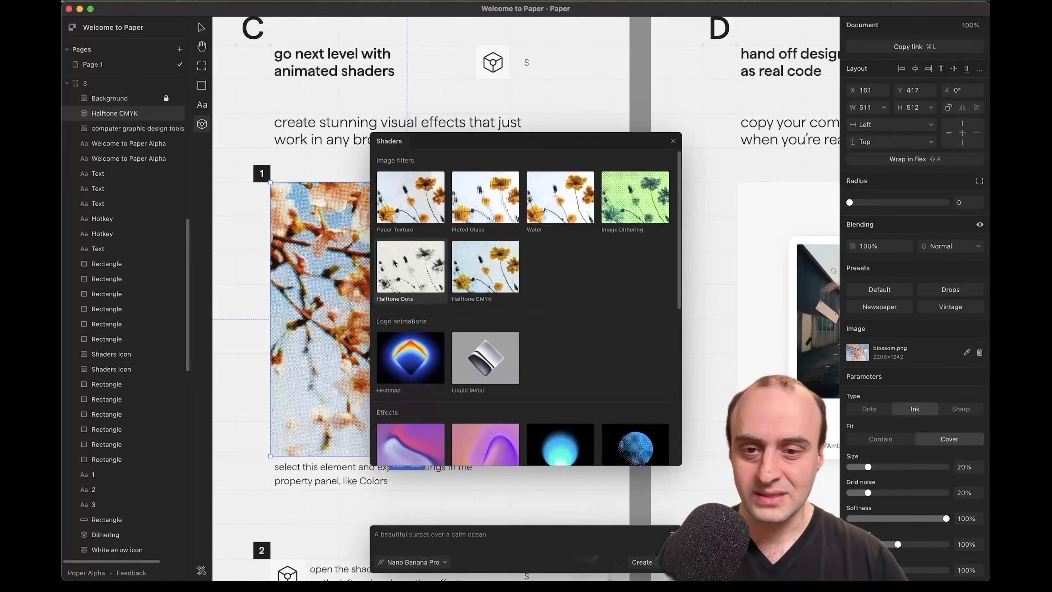
click(499, 362)
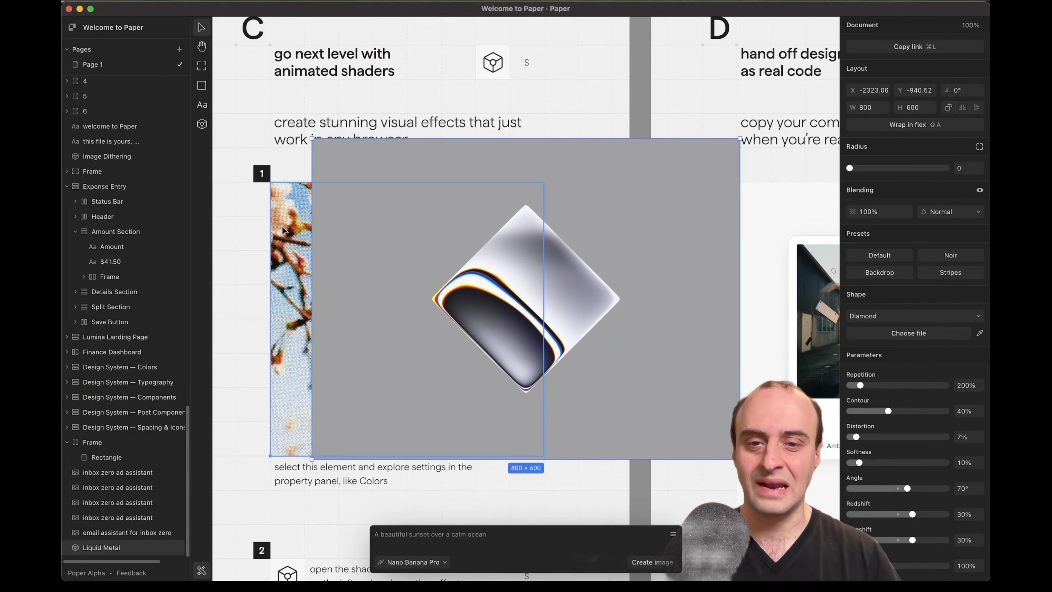
key(BackSpace)
scroll(563, 347, down, 12)
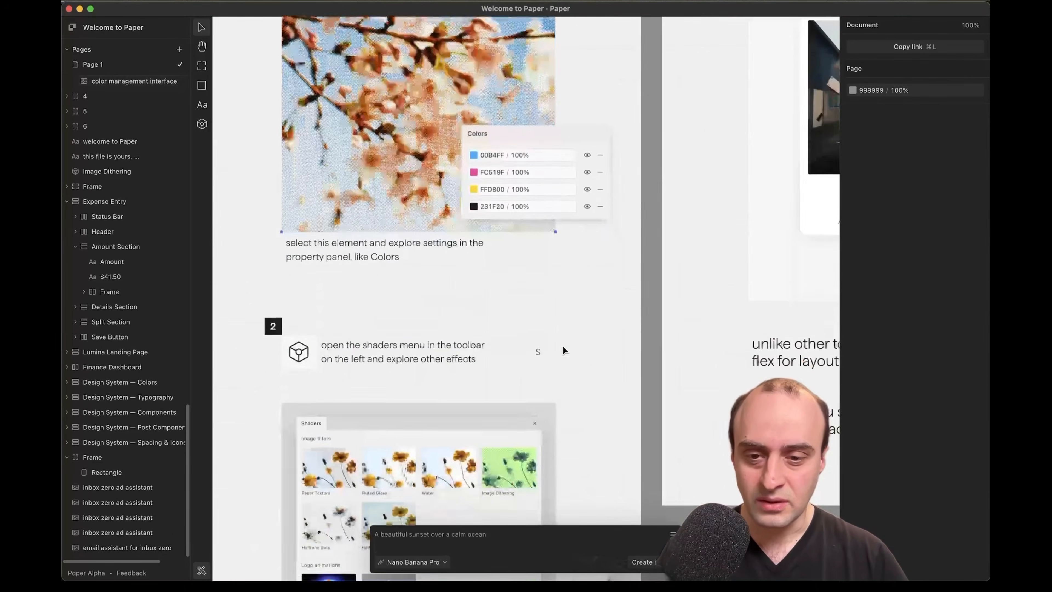
scroll(487, 379, down, 5)
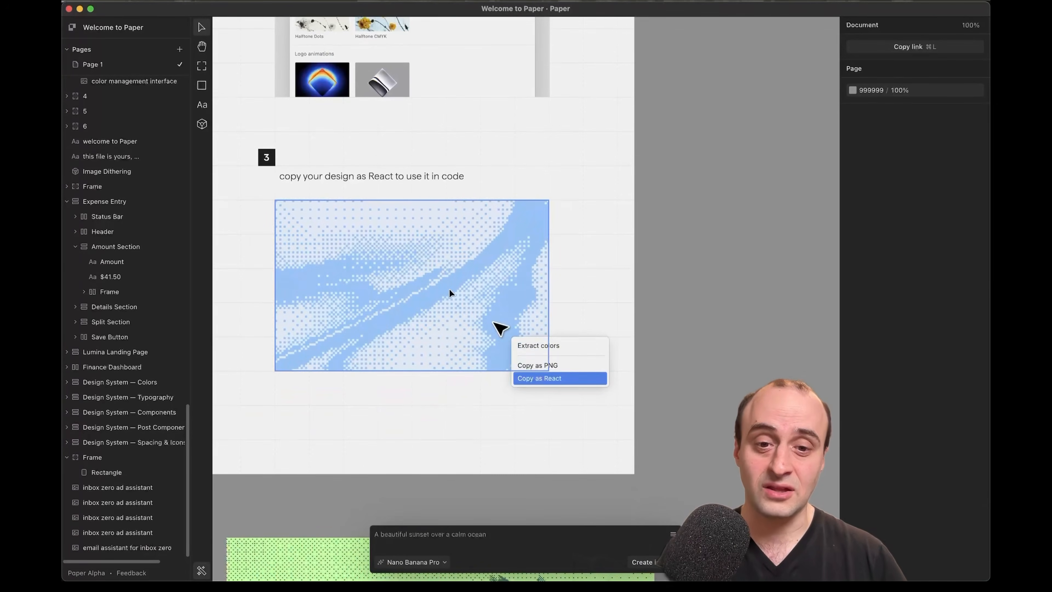
scroll(517, 348, down, 10)
click(502, 437)
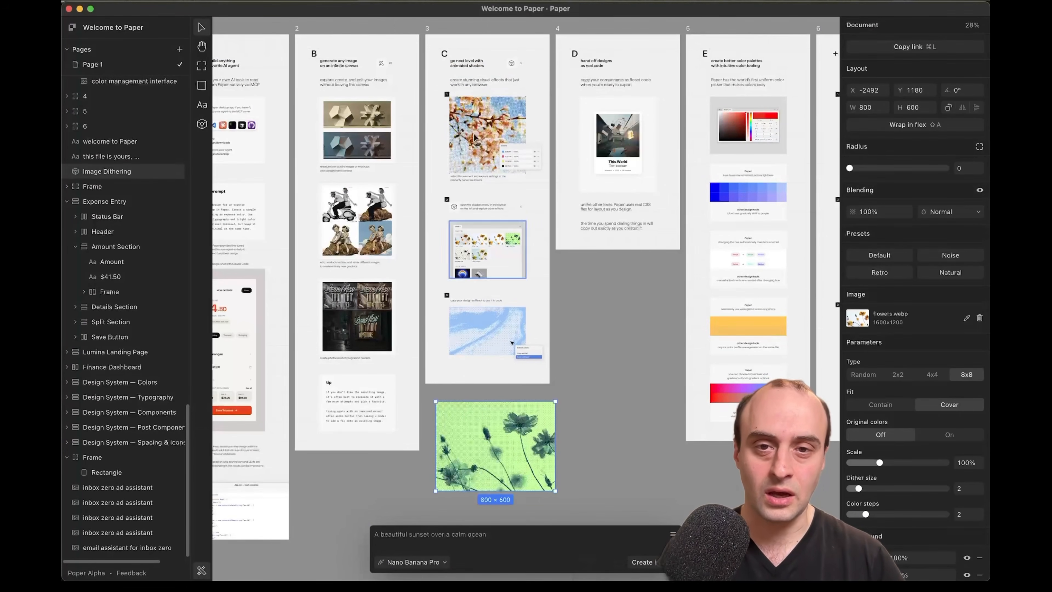
scroll(507, 293, right, 4)
scroll(507, 293, up, 2)
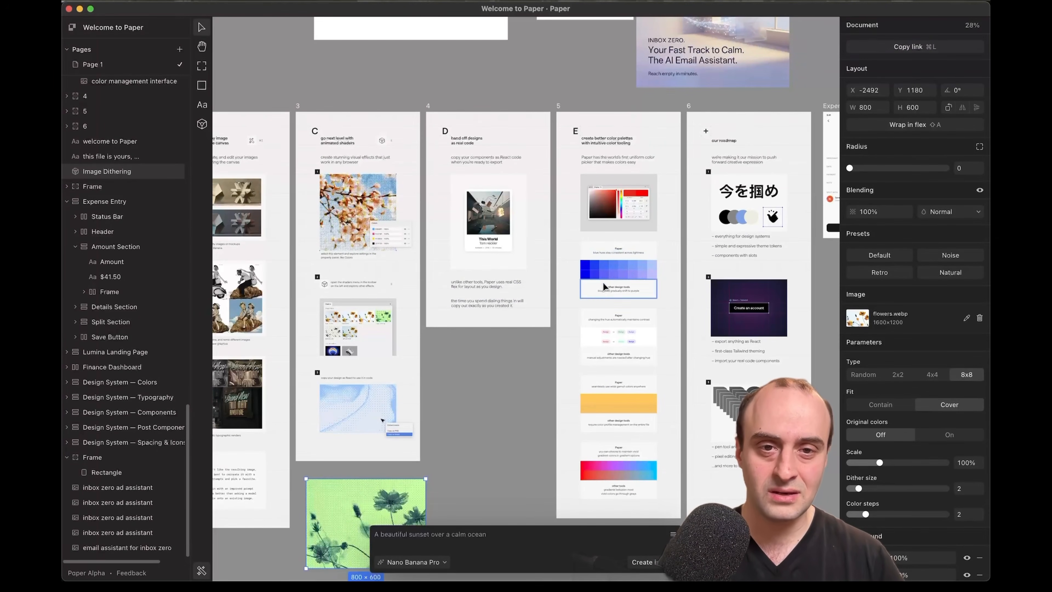
scroll(606, 276, up, 8)
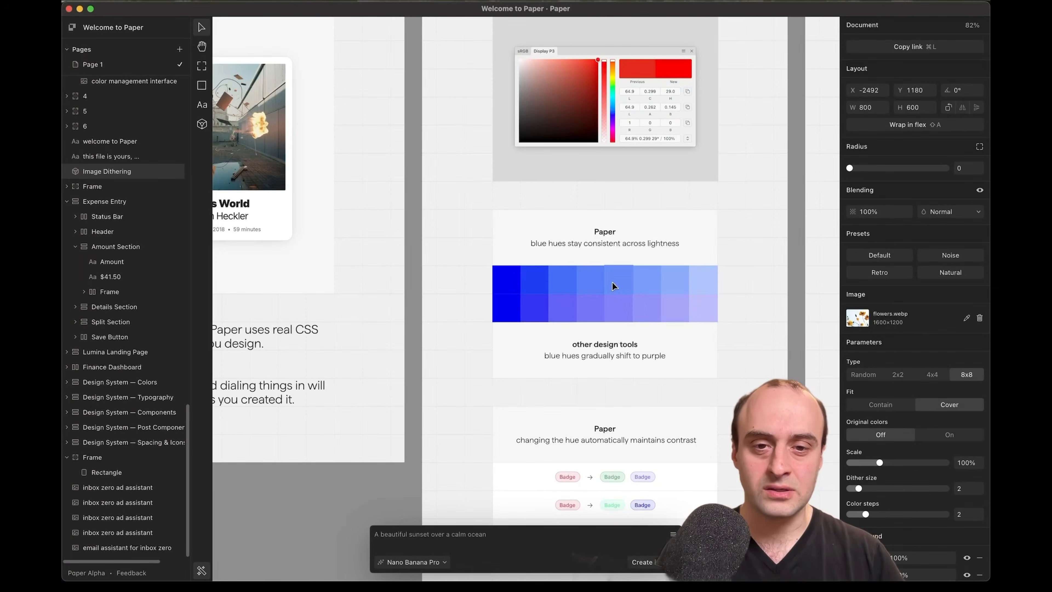
scroll(612, 285, up, 5)
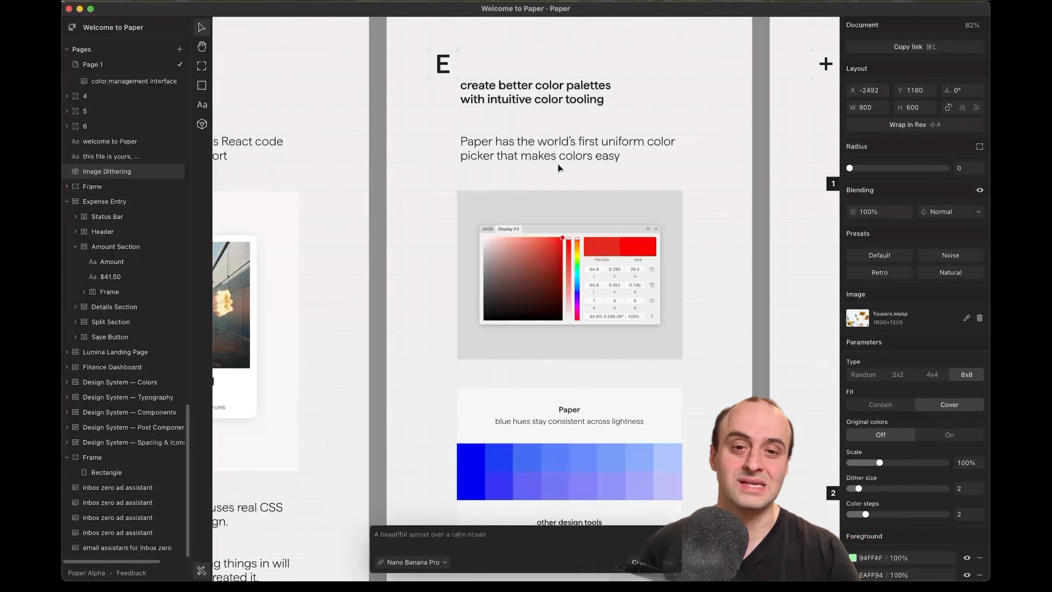
scroll(586, 271, down, 4)
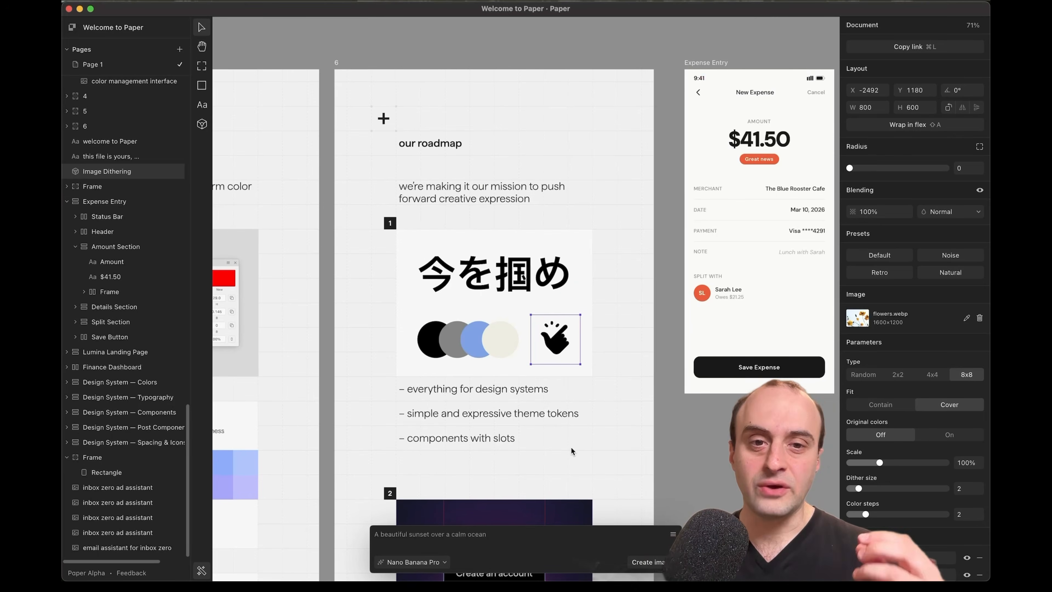
scroll(570, 447, down, 10)
scroll(571, 450, down, 5)
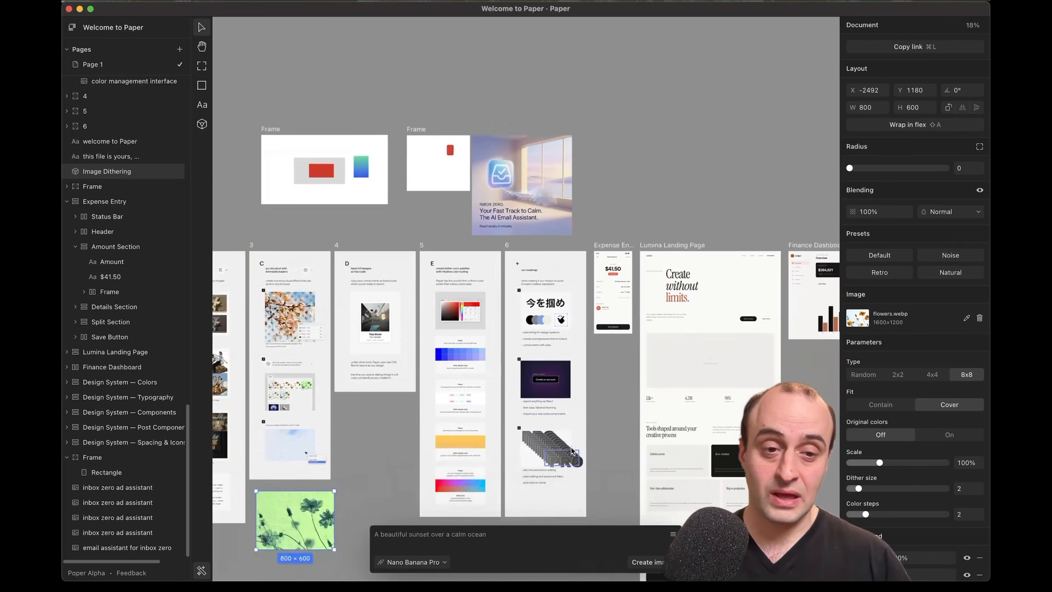
scroll(456, 258, up, 10)
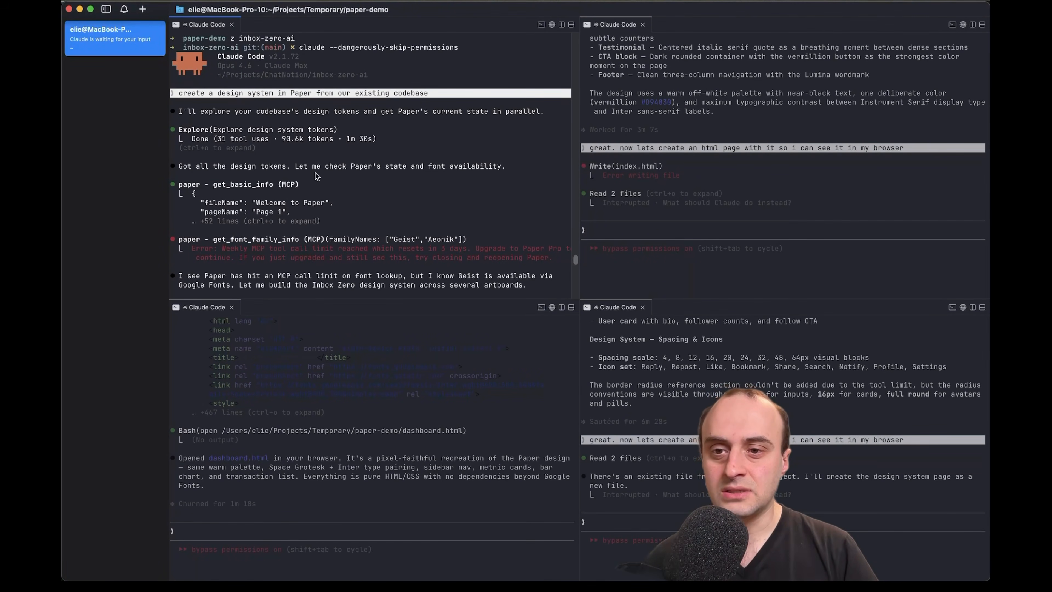
Read through the Inbox Zero Design Brief in the top-left Claude Code pane, then return to Paper
scroll(311, 194, down, 3)
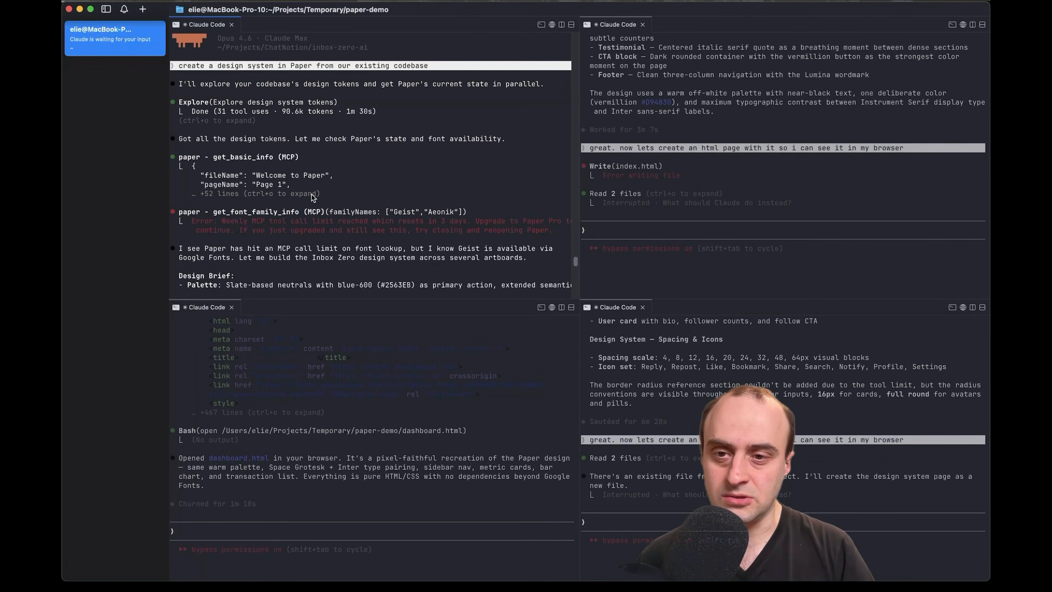
scroll(312, 198, down, 3)
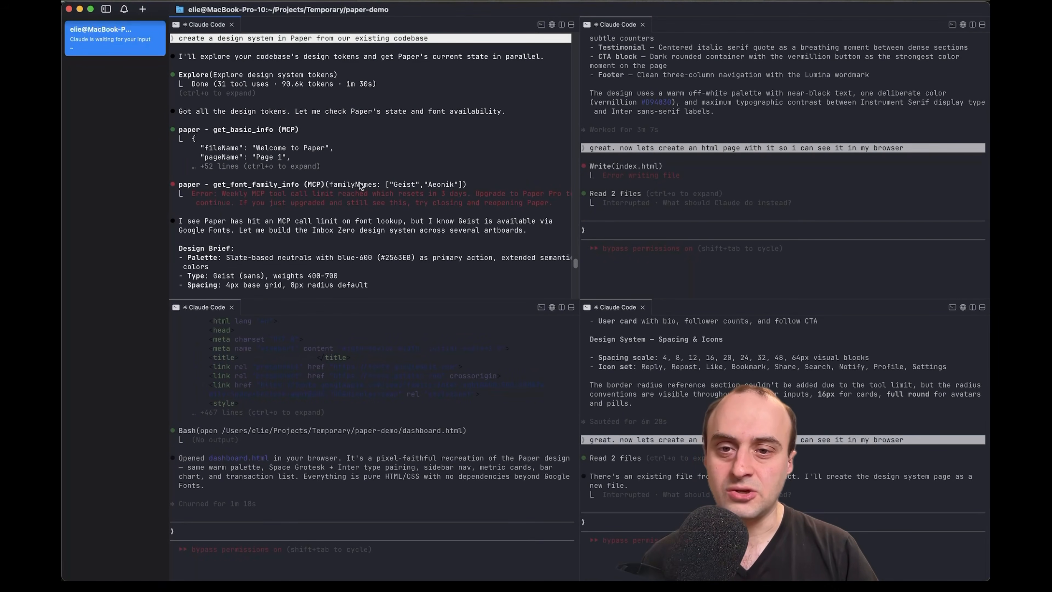
scroll(366, 244, down, 2)
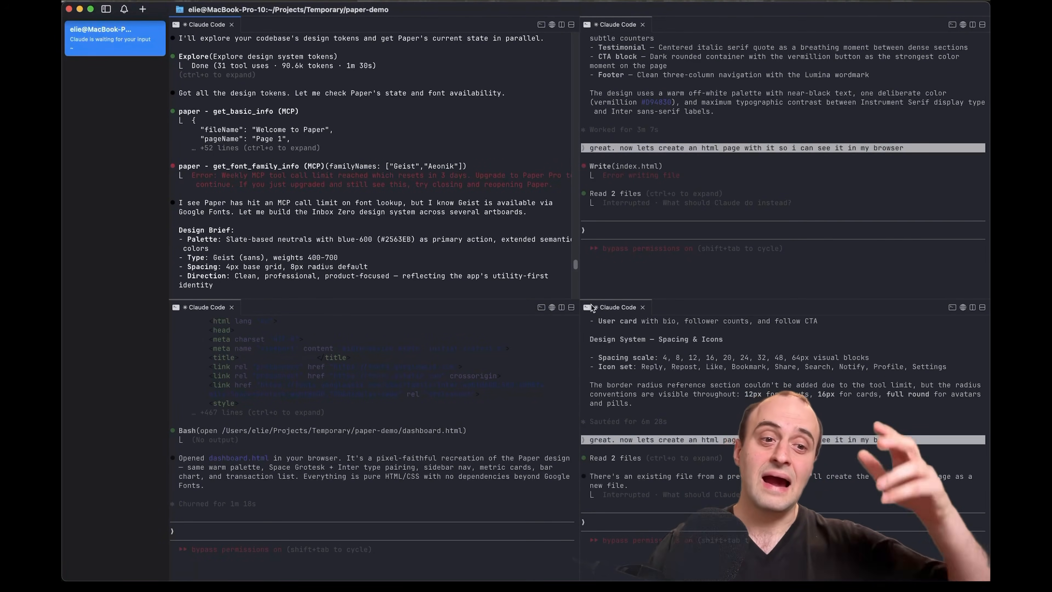
key(super+Tab)
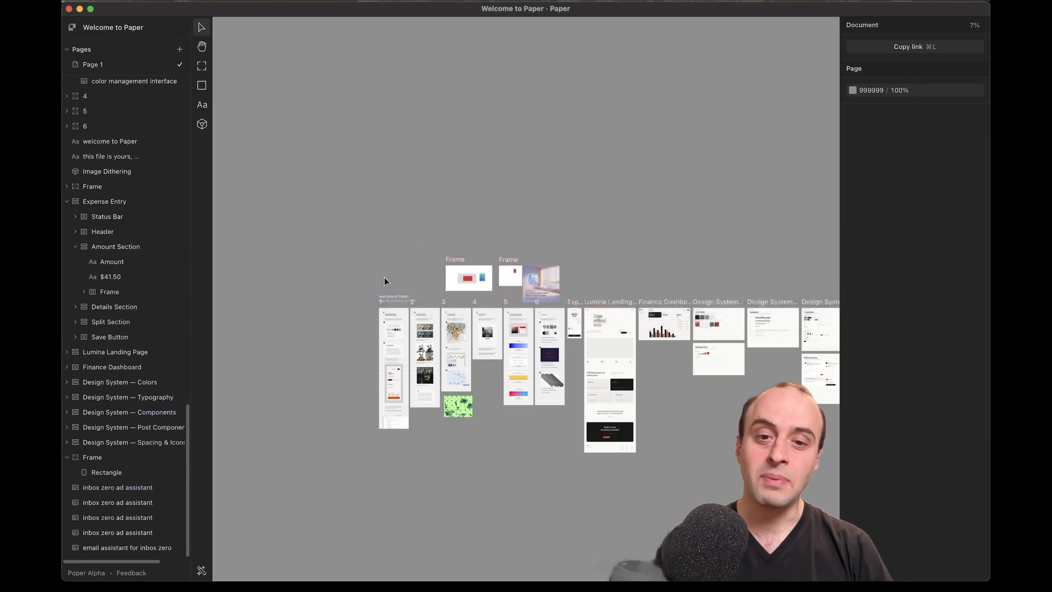
Zoom from 7% to 55% onto the Design System — Post Component artboard's post cards and compose box
scroll(613, 433, right, 10)
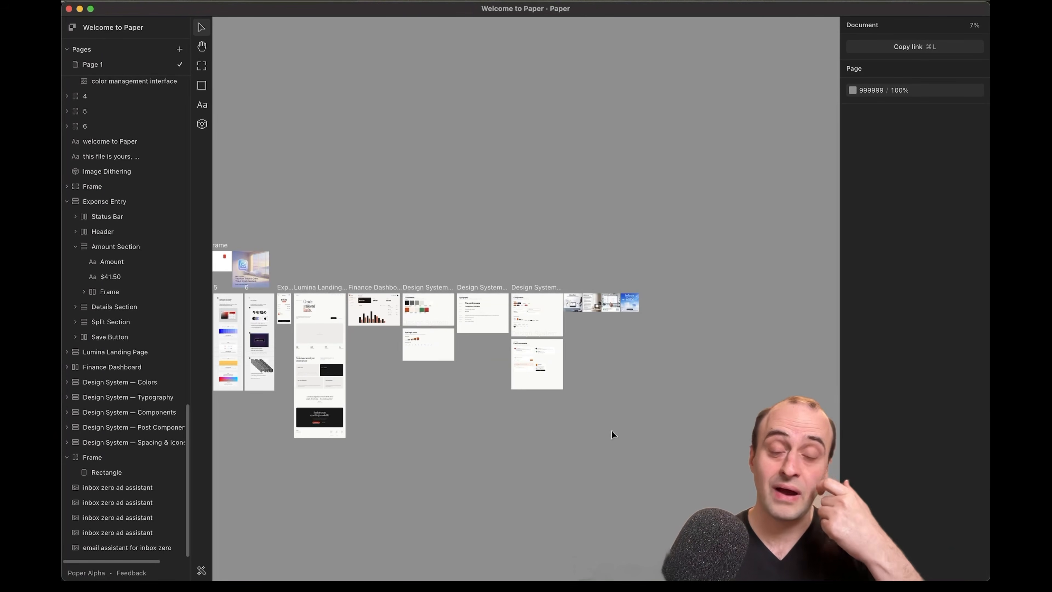
scroll(540, 359, up, 10)
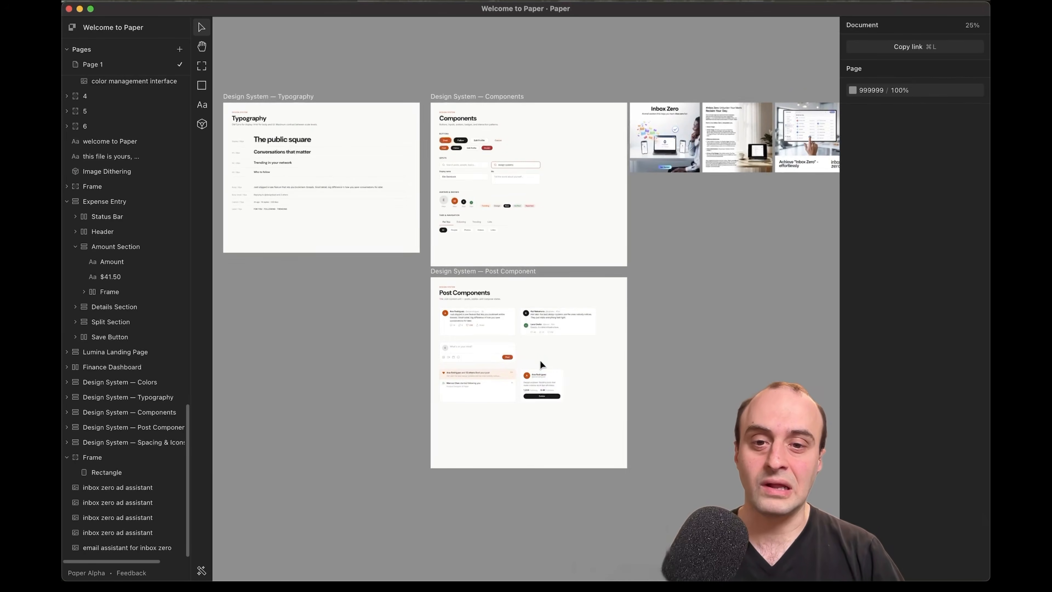
scroll(569, 377, up, 5)
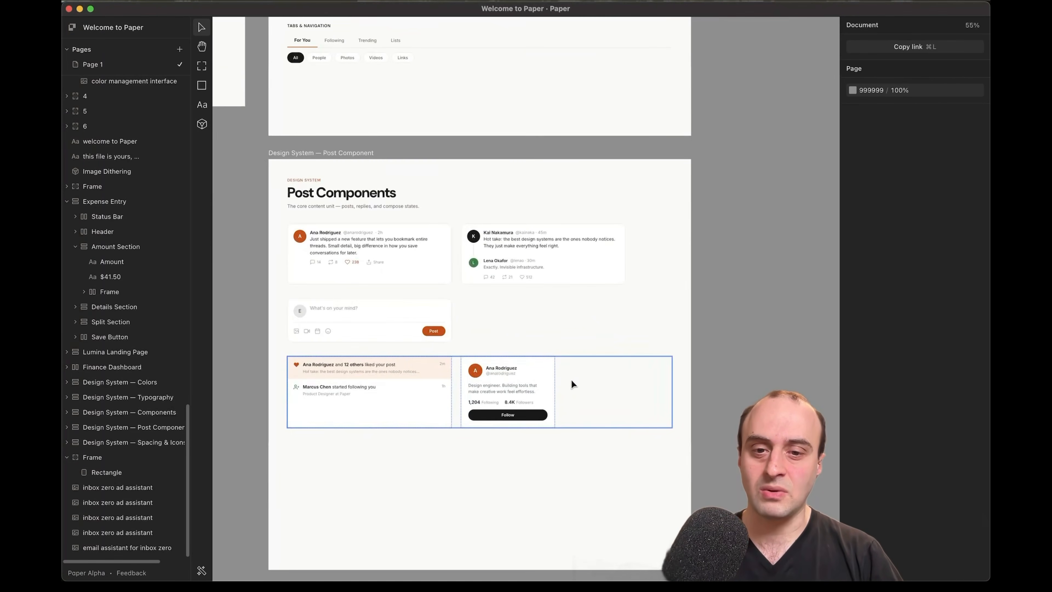
scroll(571, 379, up, 8)
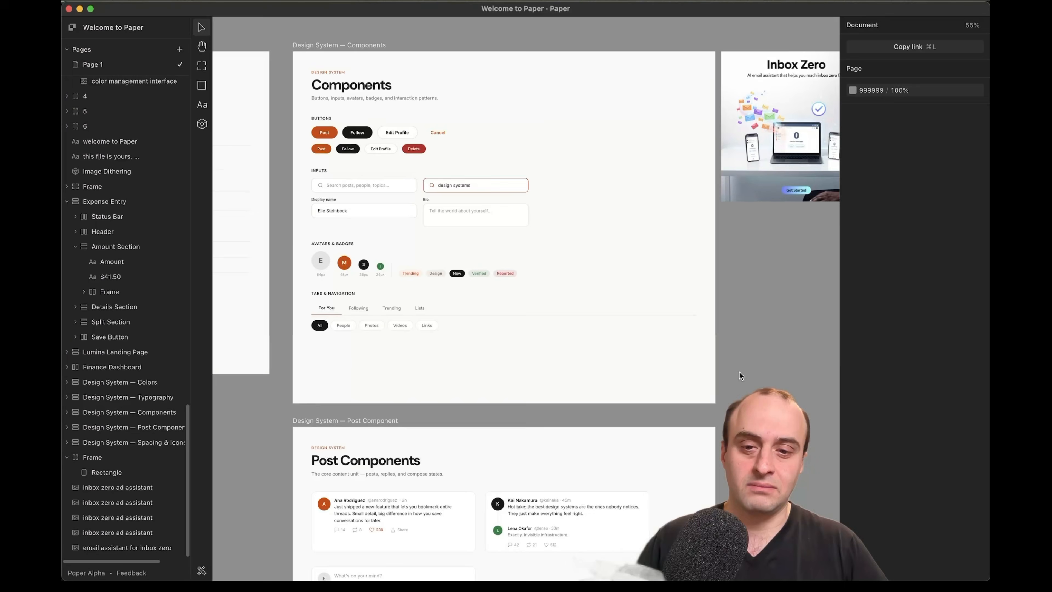
scroll(518, 443, down, 5)
scroll(517, 443, left, 2)
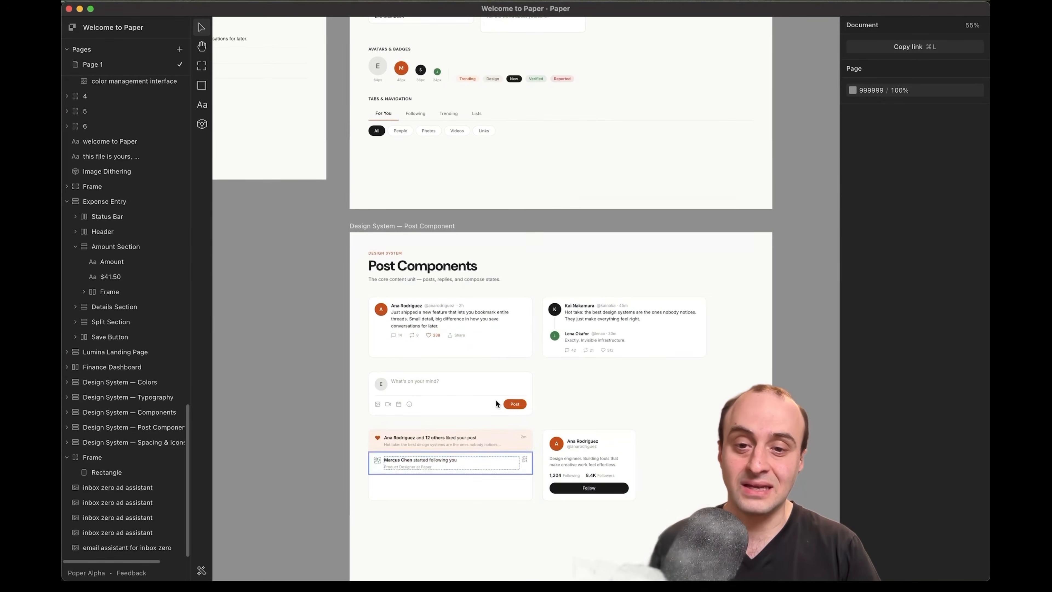
click(406, 299)
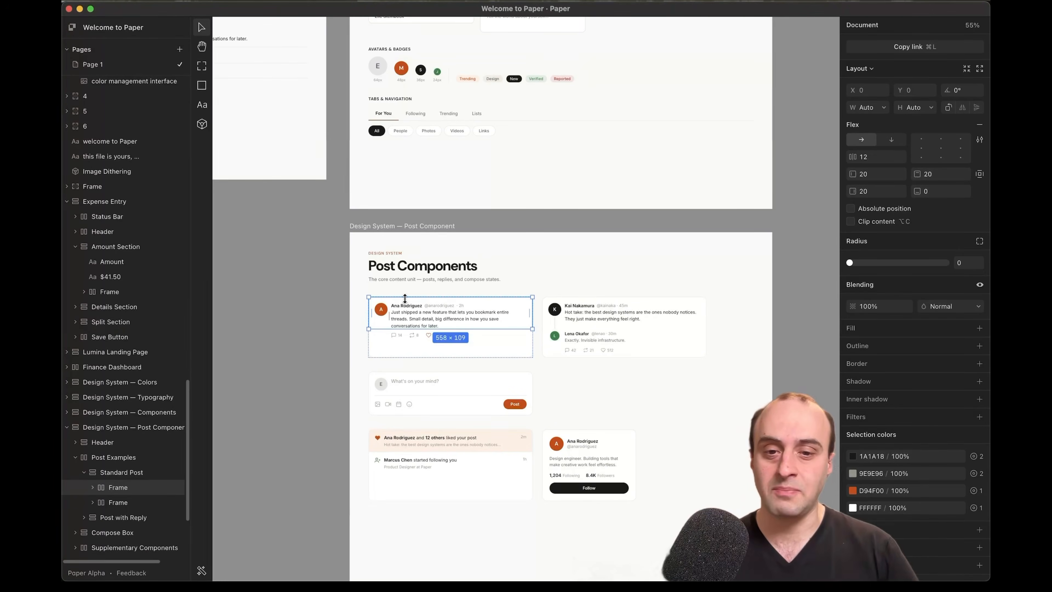
scroll(454, 377, up, 3)
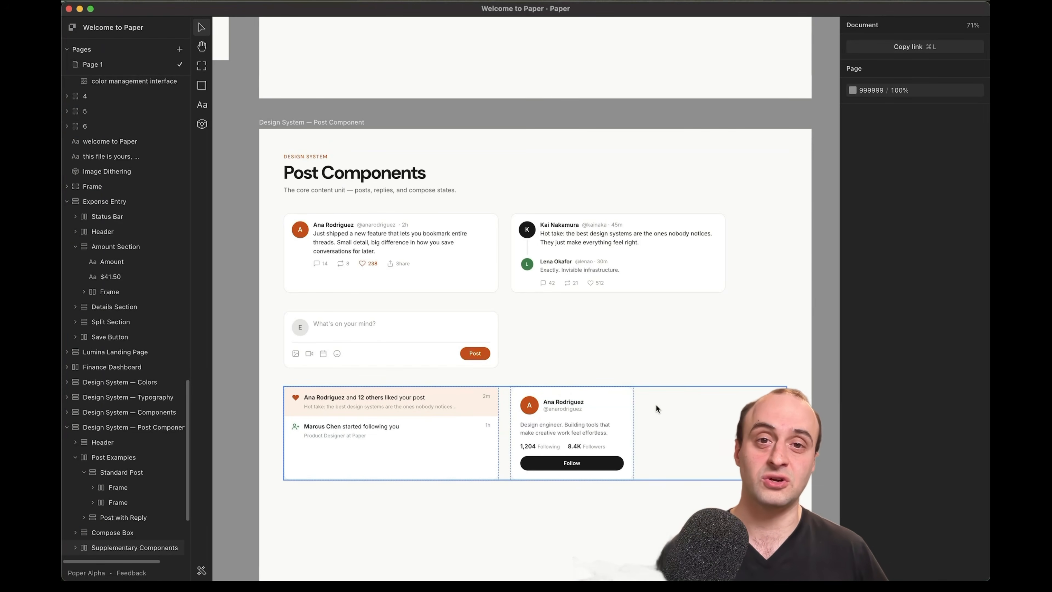
click(836, 395)
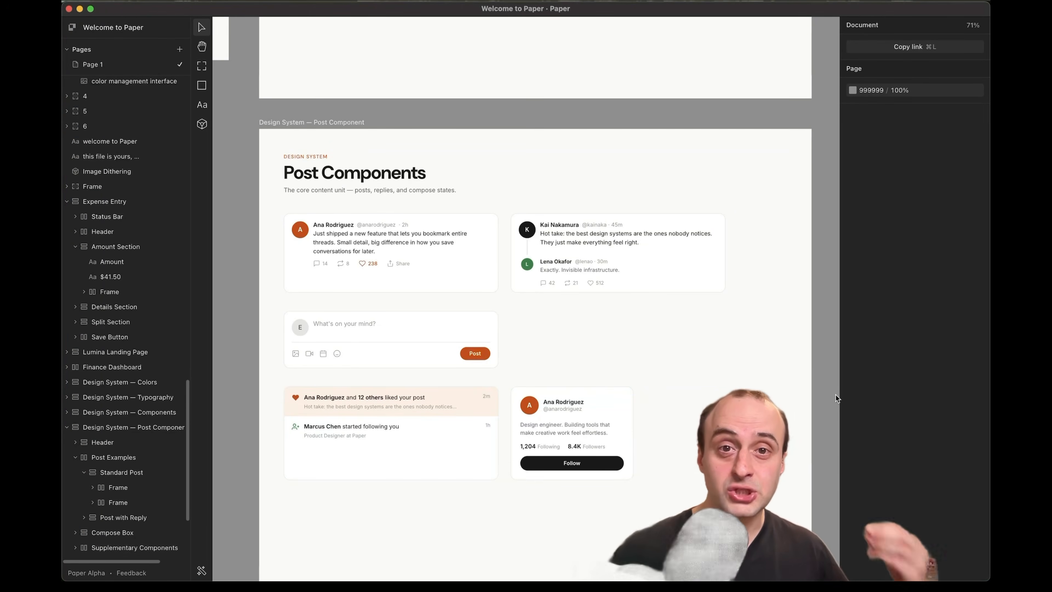